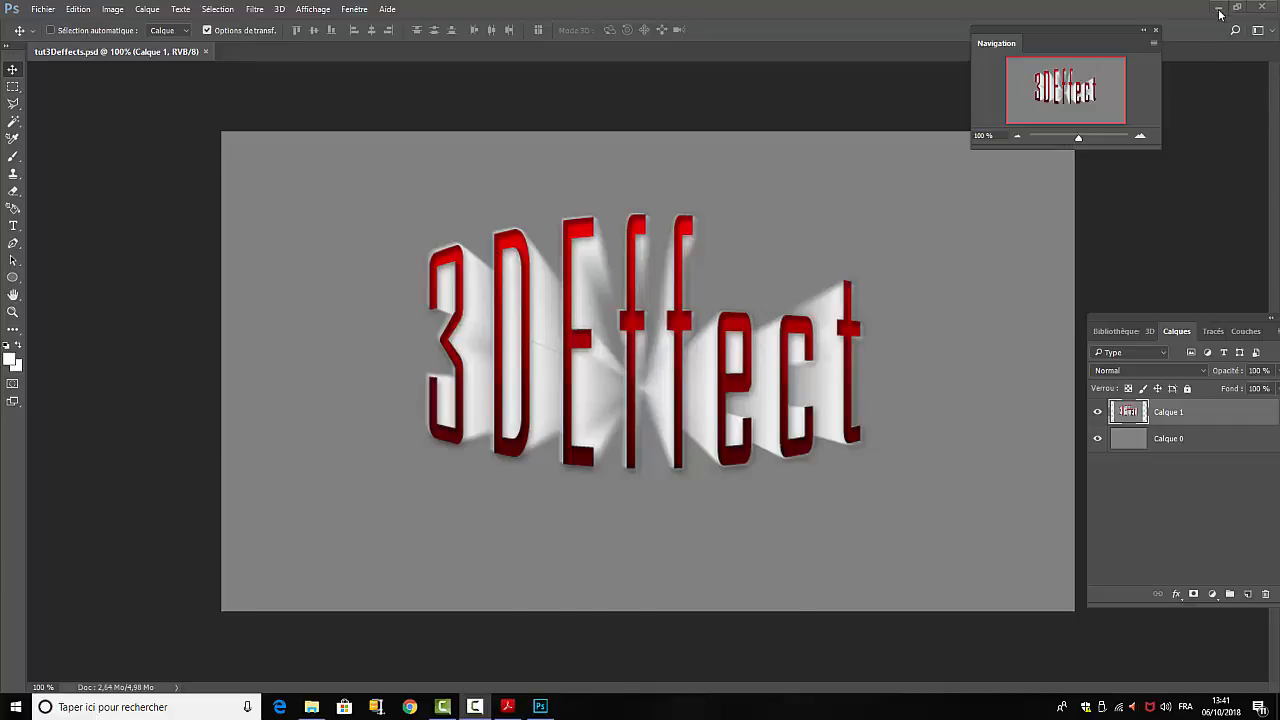
# Create a 600 × 600 pixel RGB document at 72 ppi with a white background, and convert the background into a regular layer
pyautogui.click(44, 12)
pyautogui.click(297, 428)
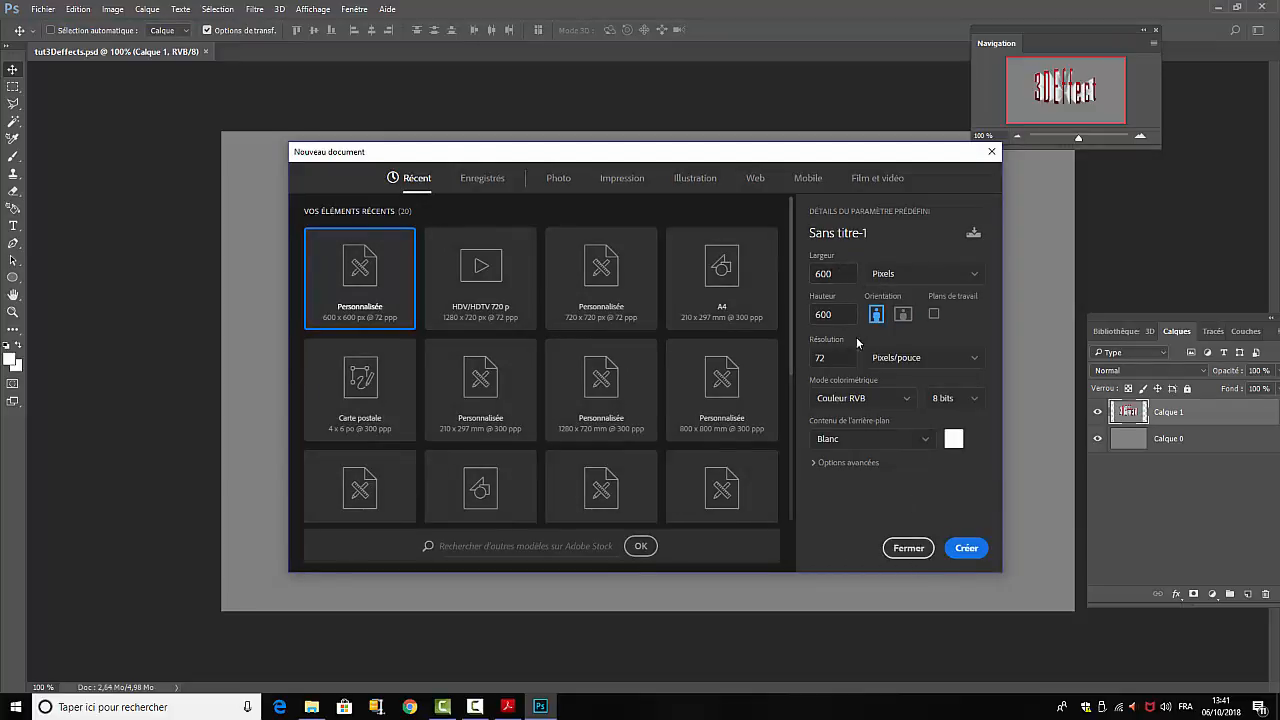
pyautogui.click(966, 548)
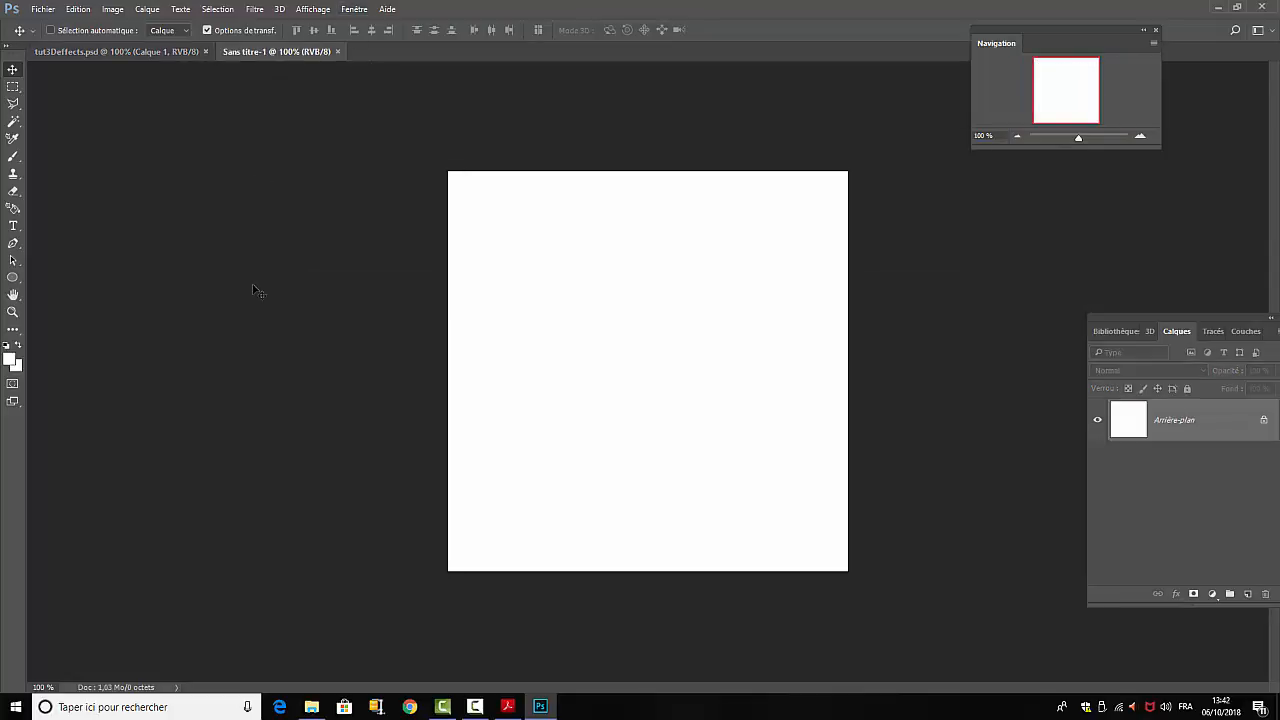
pyautogui.doubleClick(1178, 423)
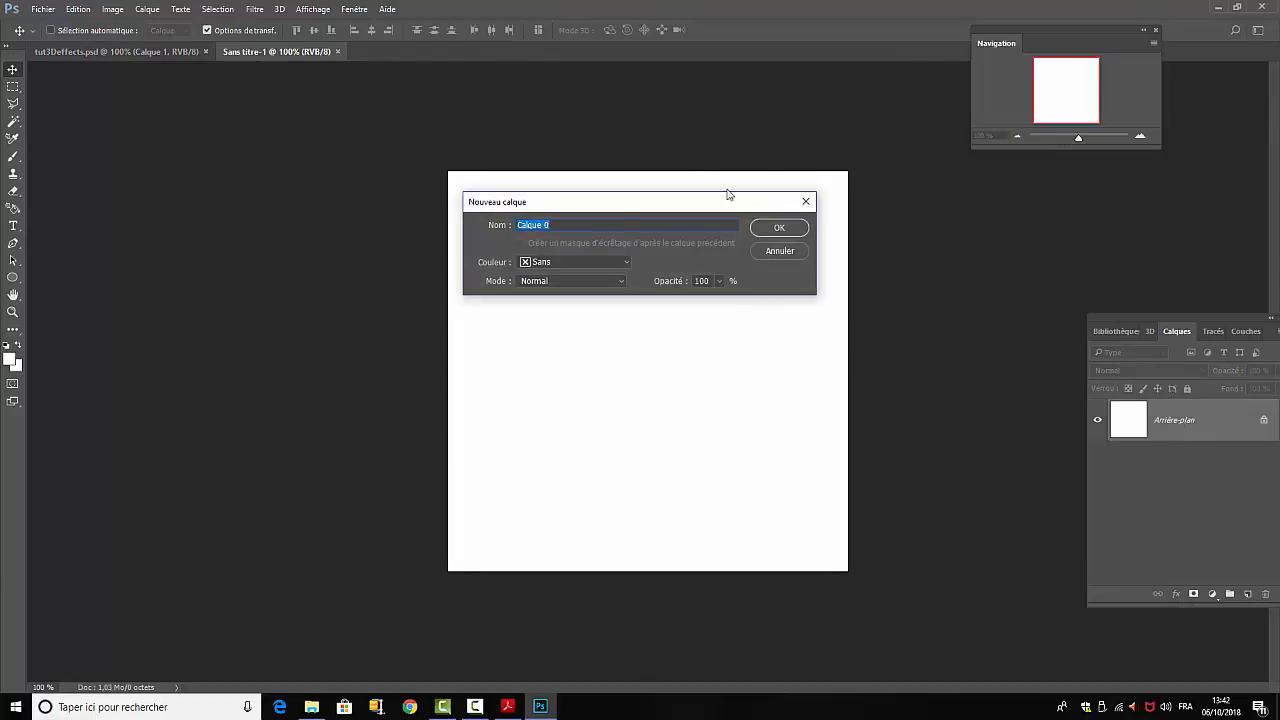
pyautogui.click(777, 229)
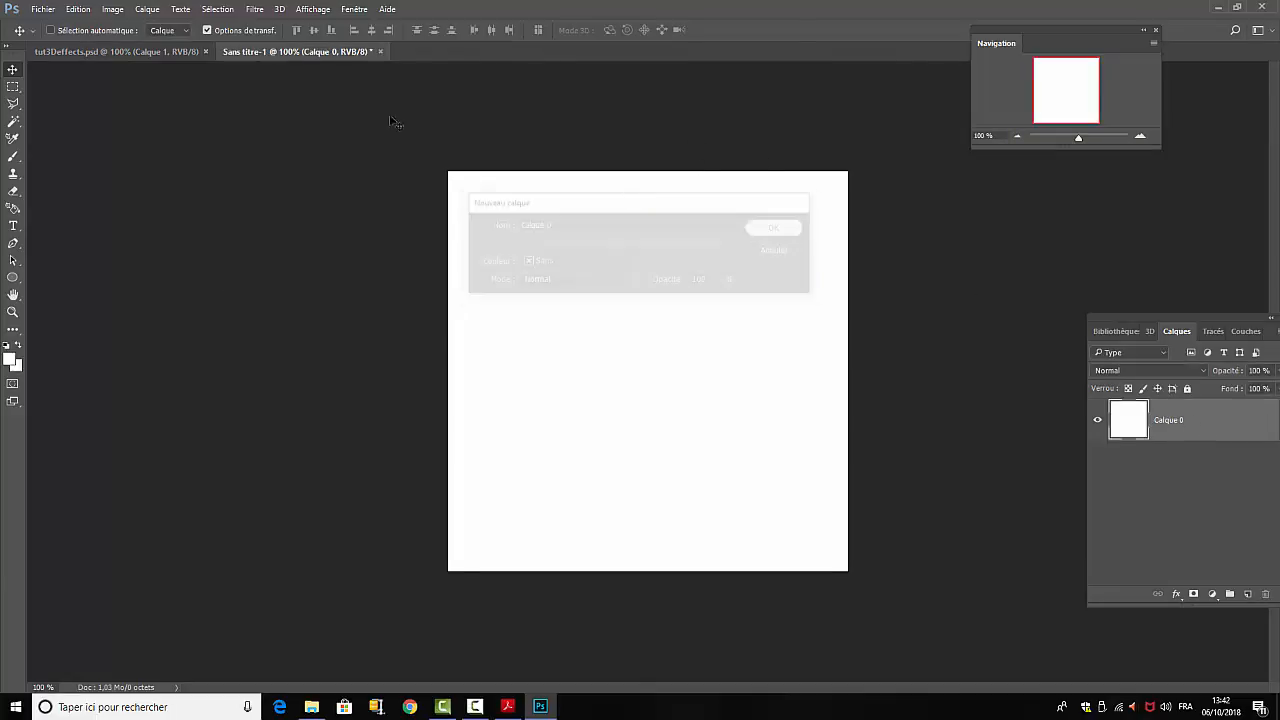
# Fill the layer with 50% gray in Normal mode at 100% opacity
pyautogui.click(82, 12)
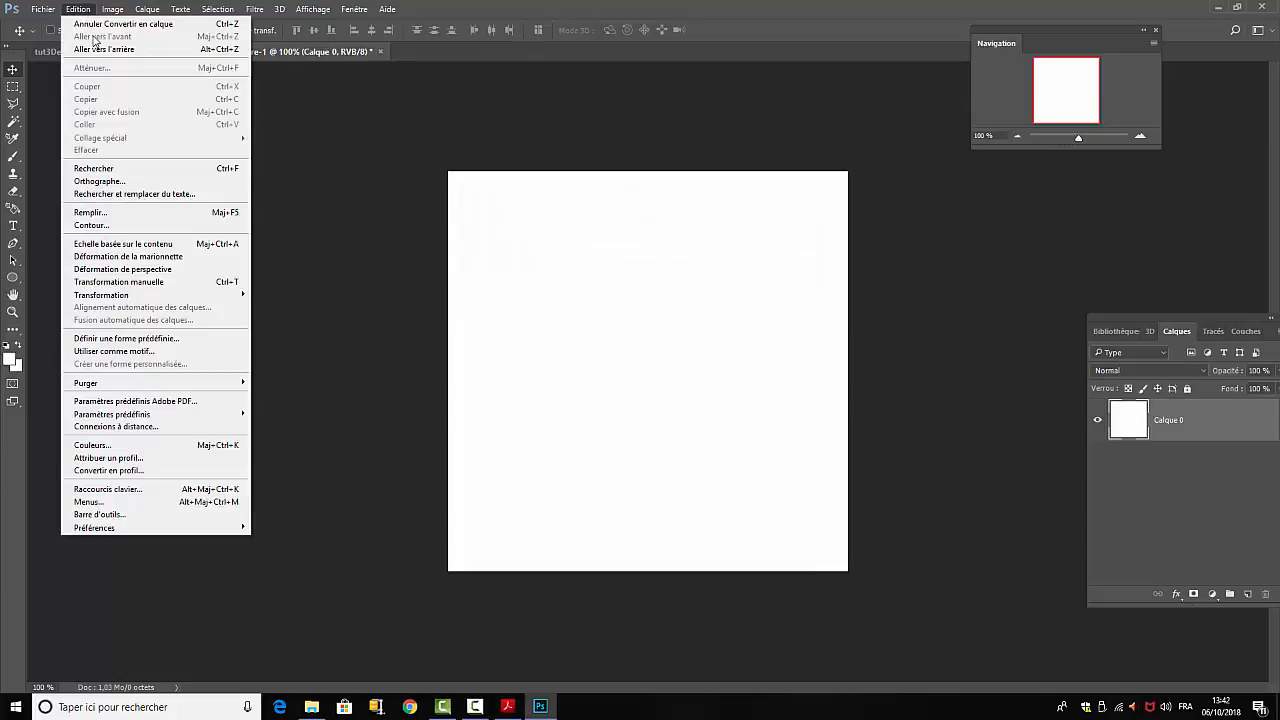
pyautogui.click(110, 212)
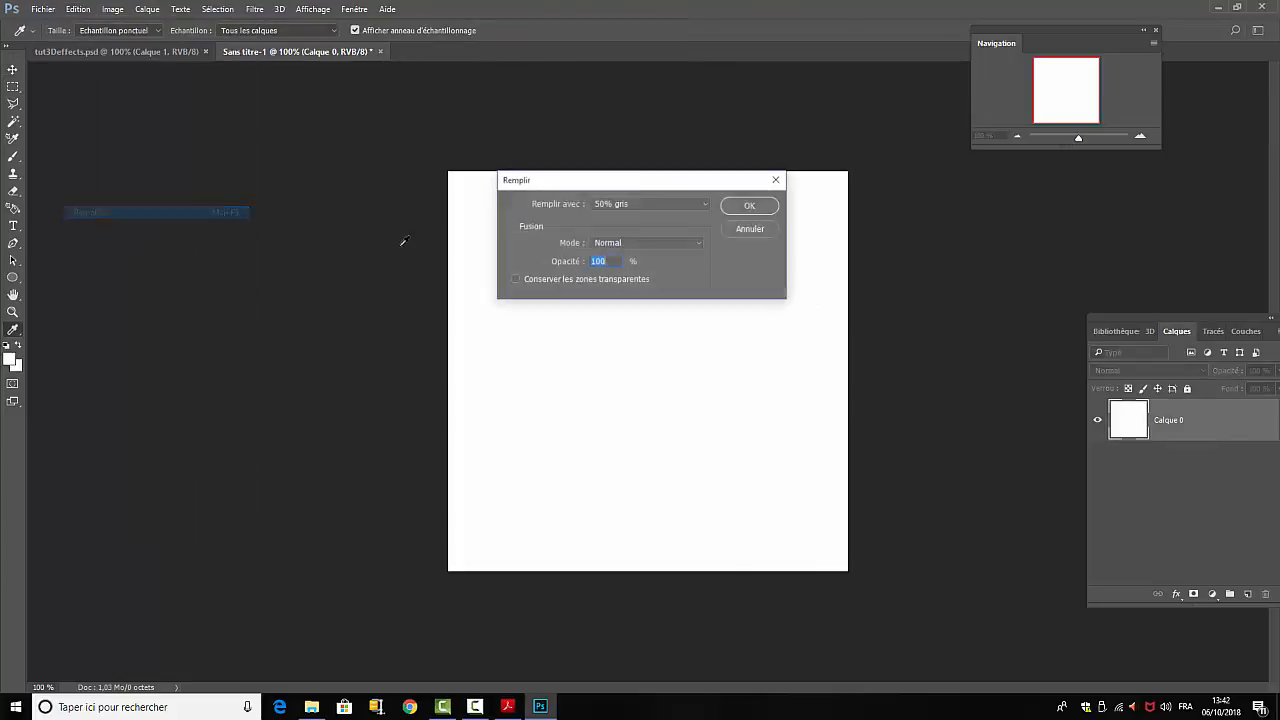
pyautogui.click(706, 204)
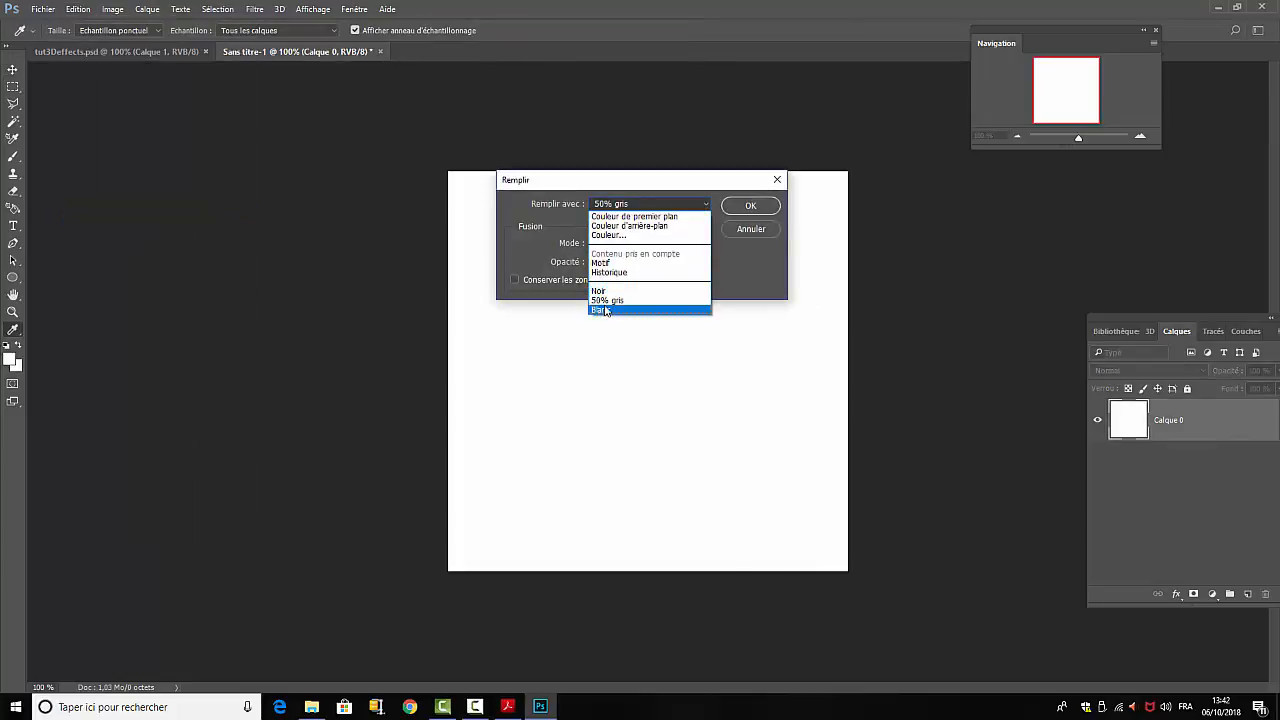
pyautogui.click(752, 207)
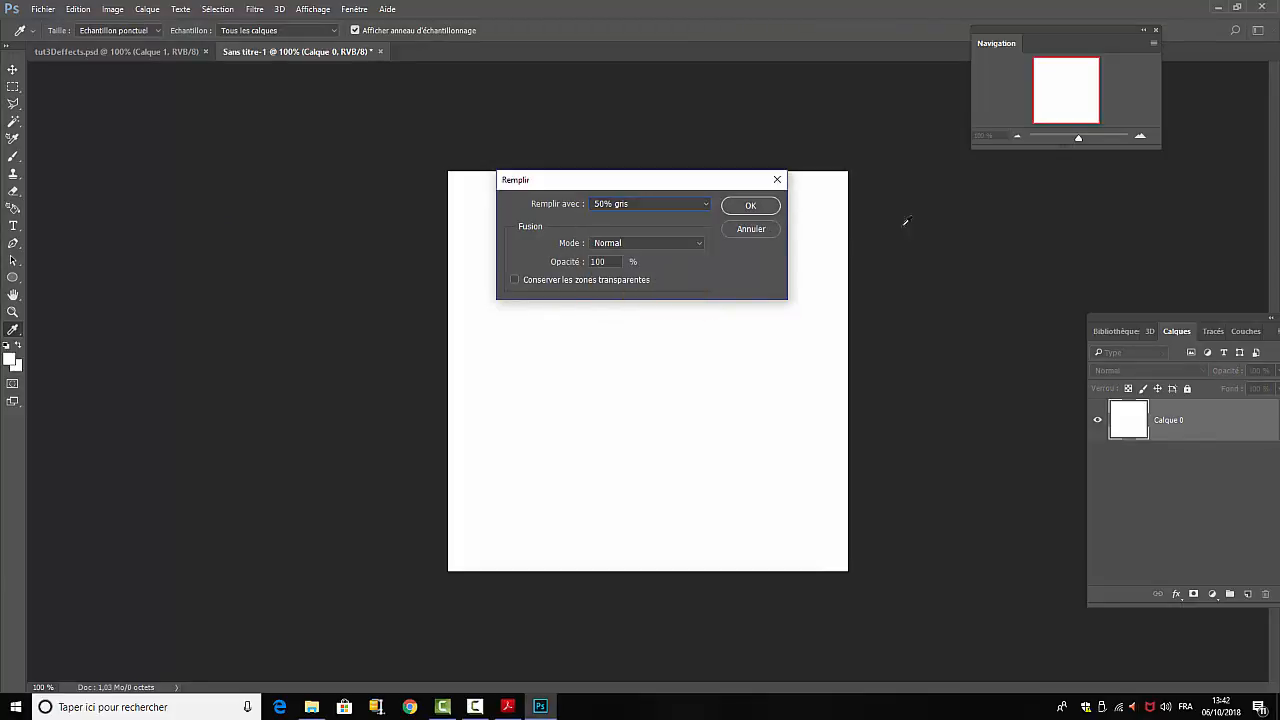
pyautogui.click(762, 205)
pyautogui.press('v')
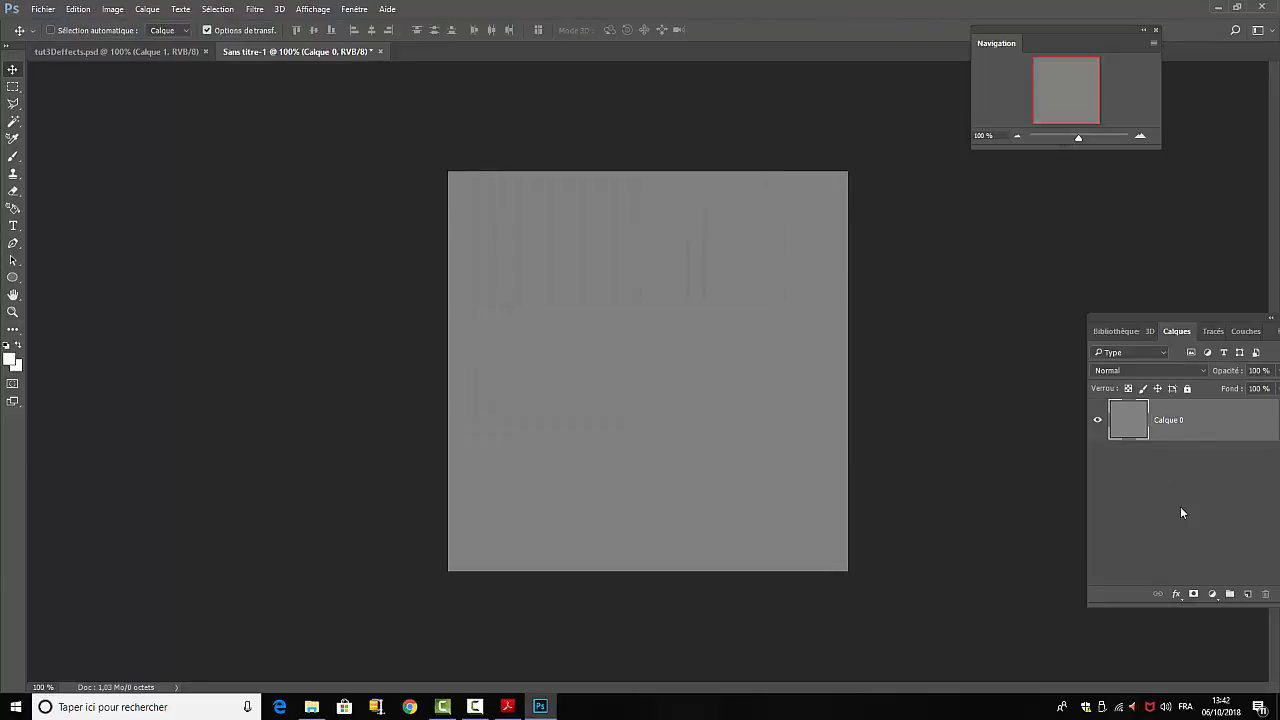
# Add the white text "3DEffect" in Agency FB Regular at 140 px on the gray canvas
pyautogui.click(13, 226)
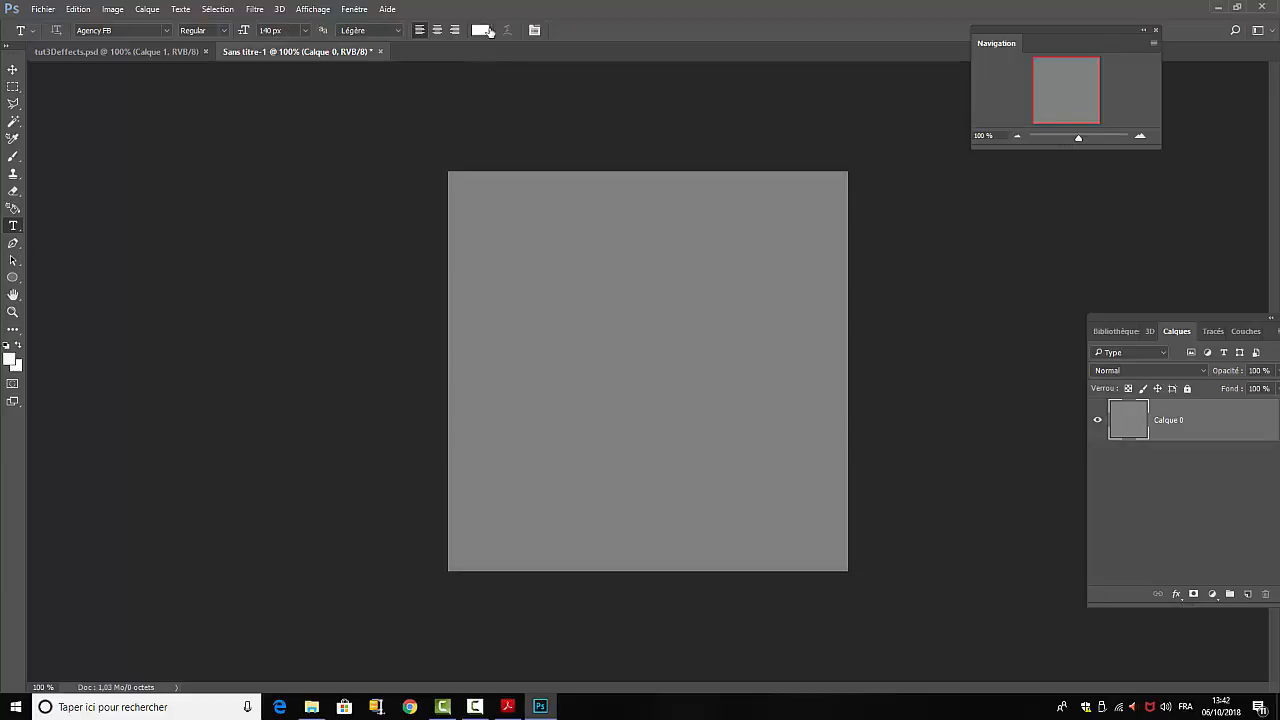
pyautogui.click(489, 360)
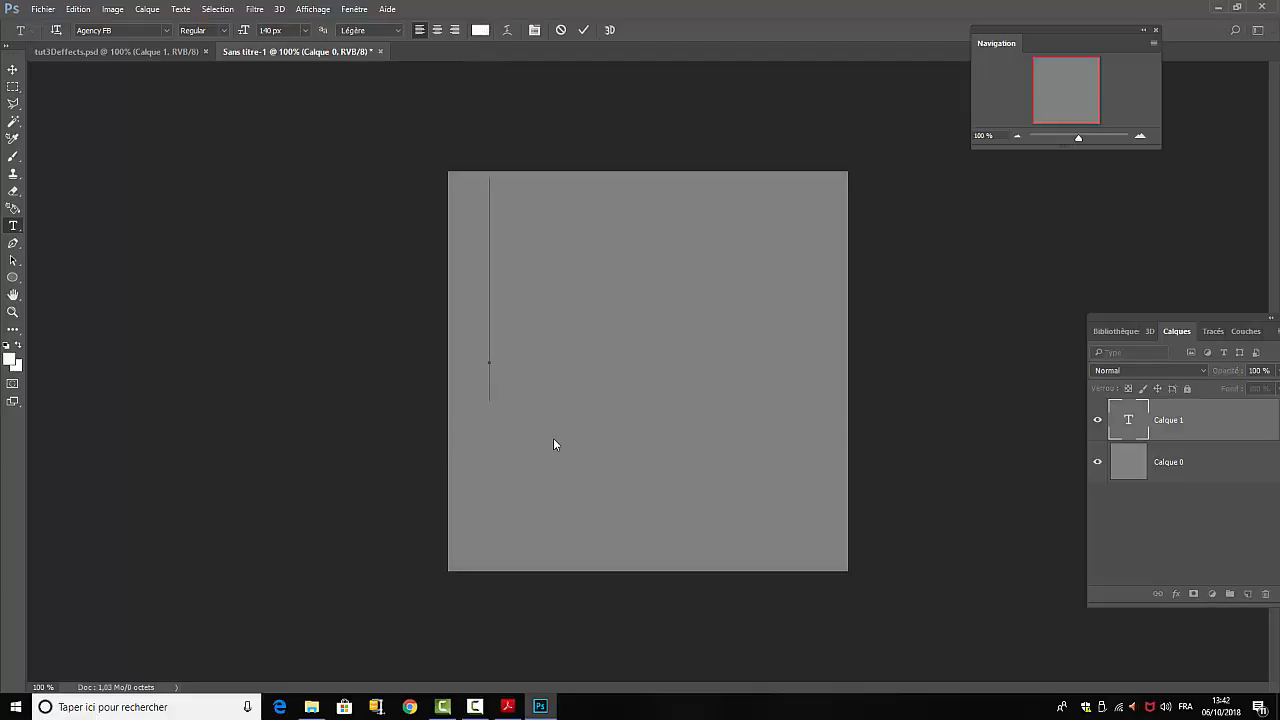
pyautogui.write('3D')
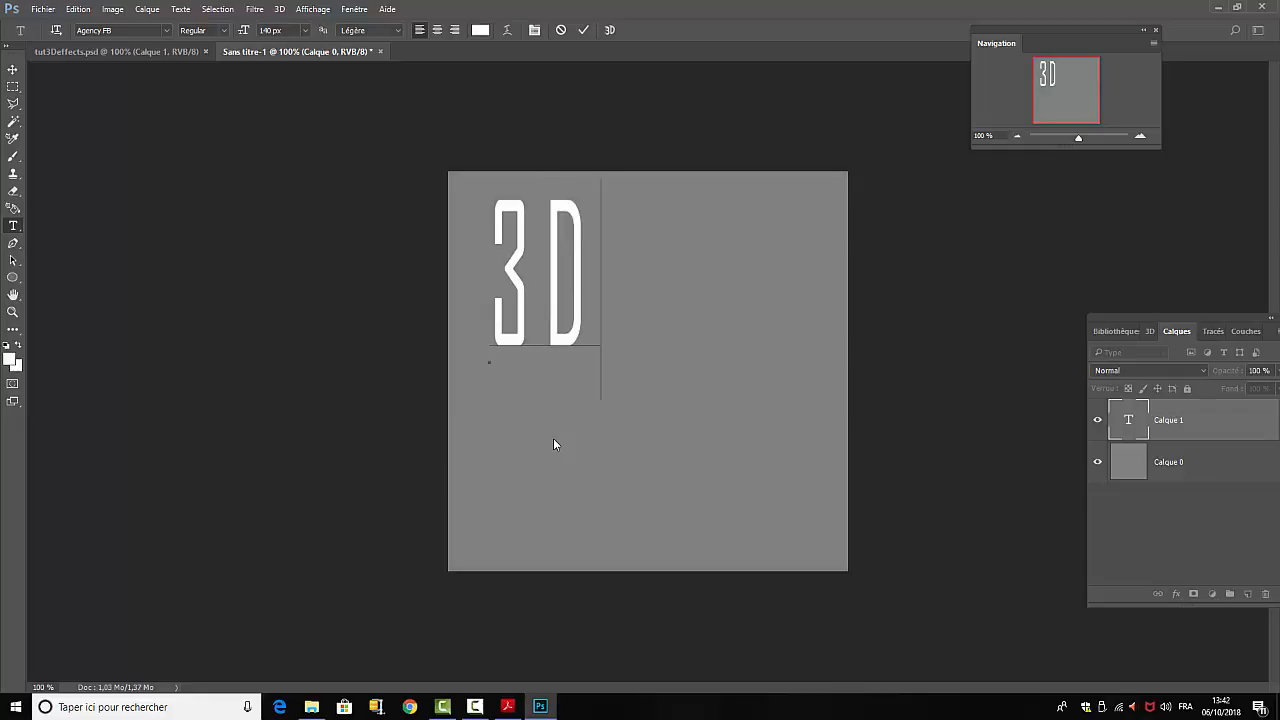
pyautogui.write('E')
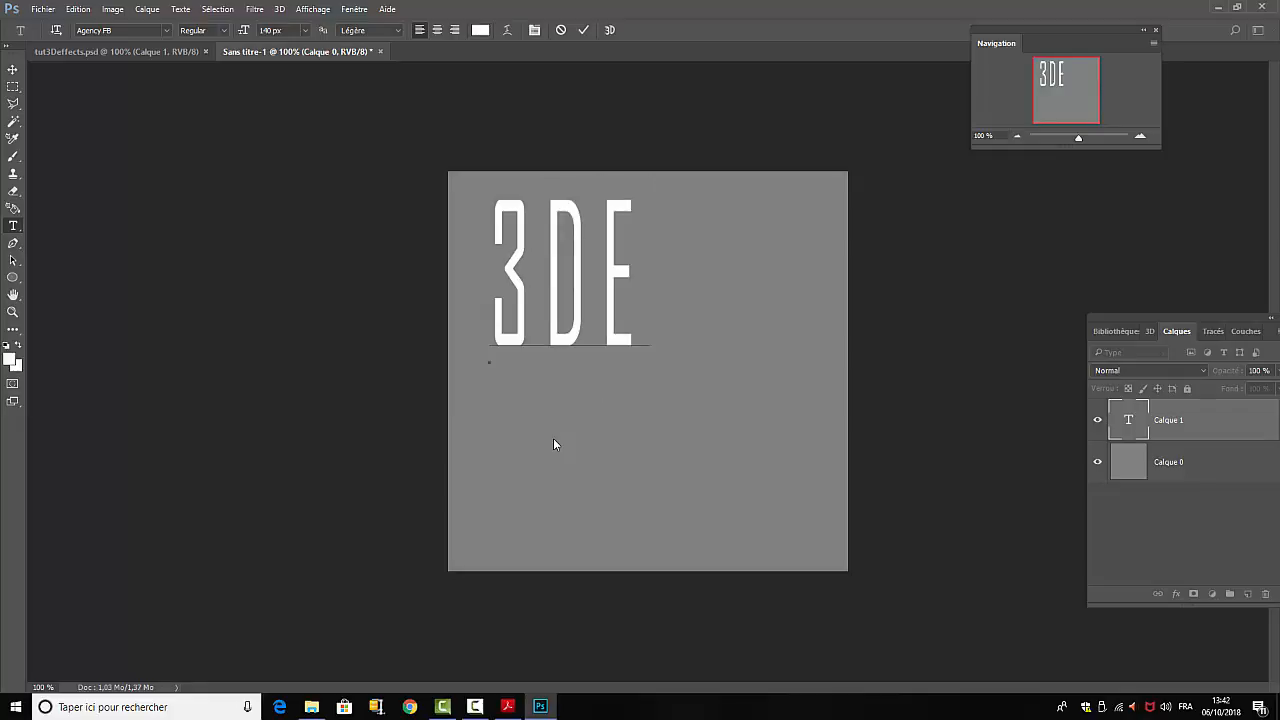
pyautogui.write('ff')
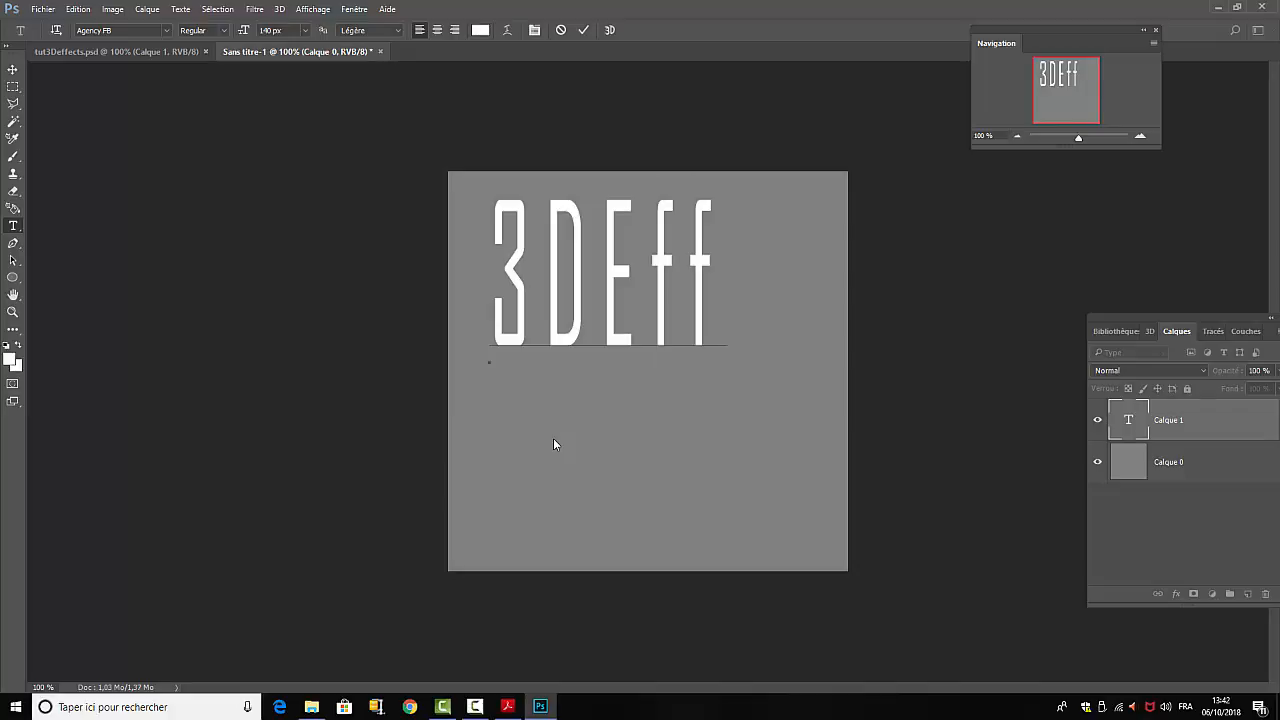
pyautogui.write('ect')
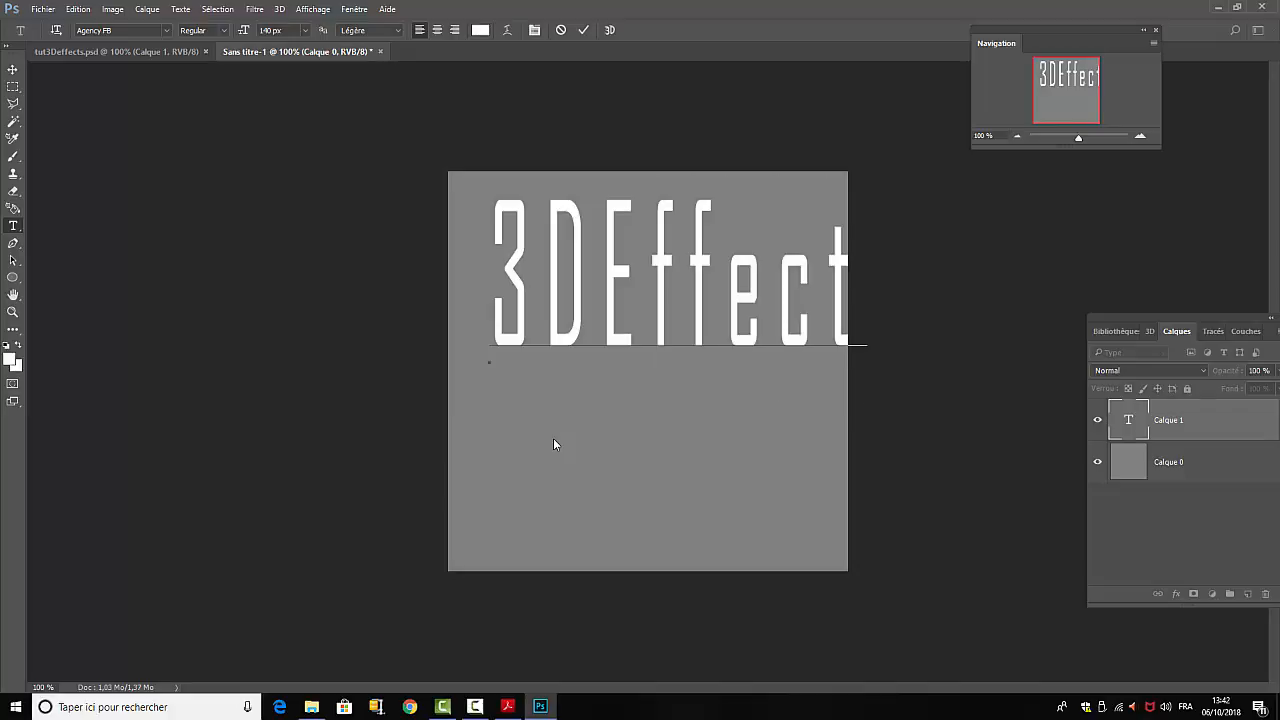
pyautogui.click(583, 30)
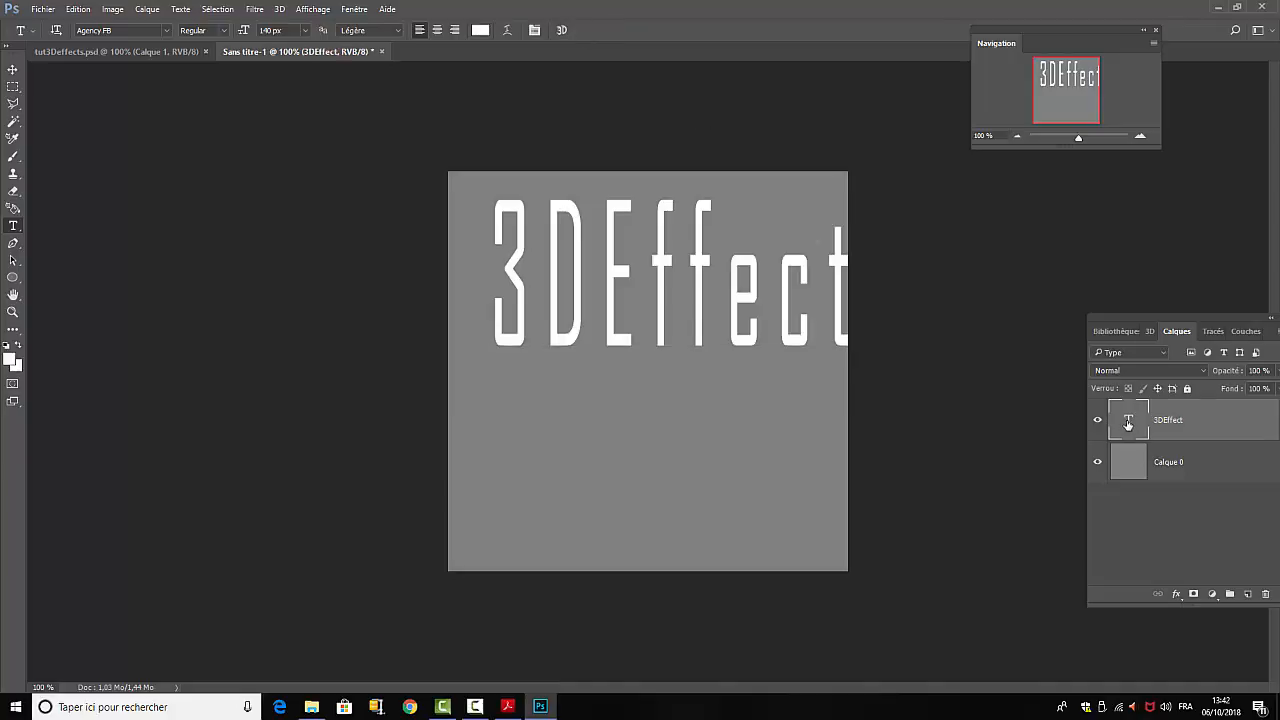
pyautogui.click(1163, 536)
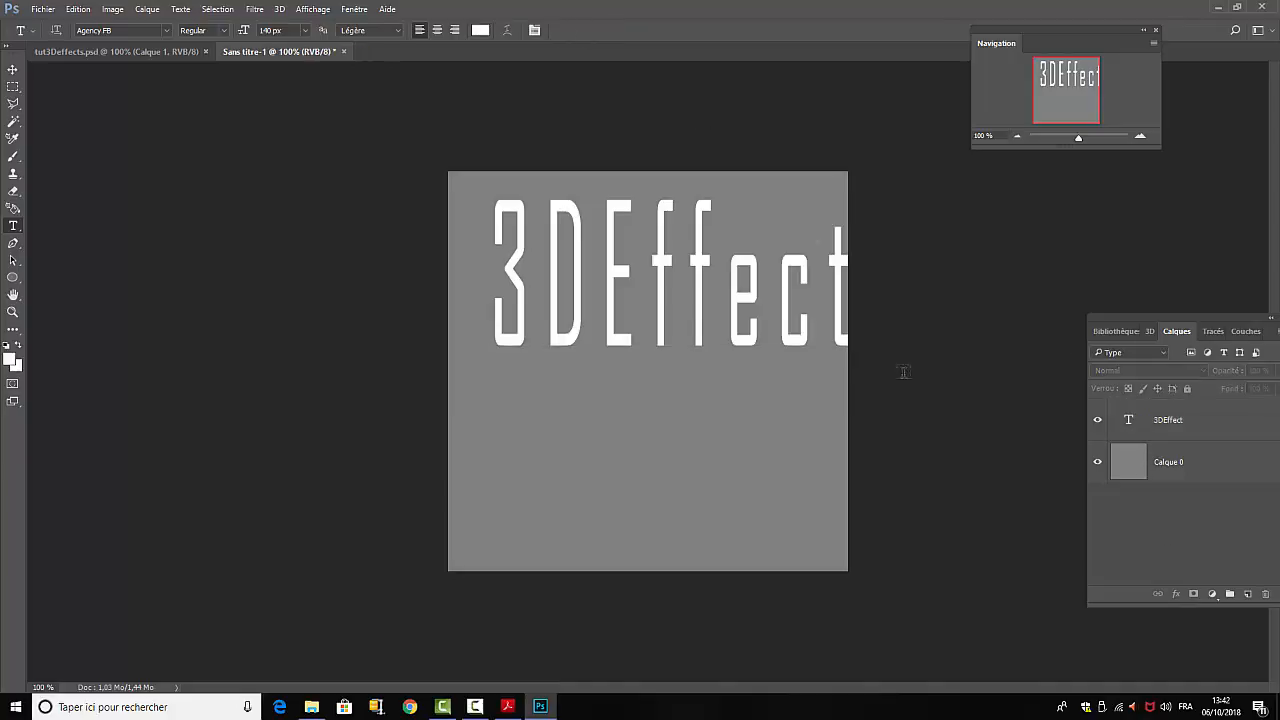
# Center the 3DEffect text layer vertically and horizontally on the whole canvas, and clear the selection
pyautogui.click(218, 10)
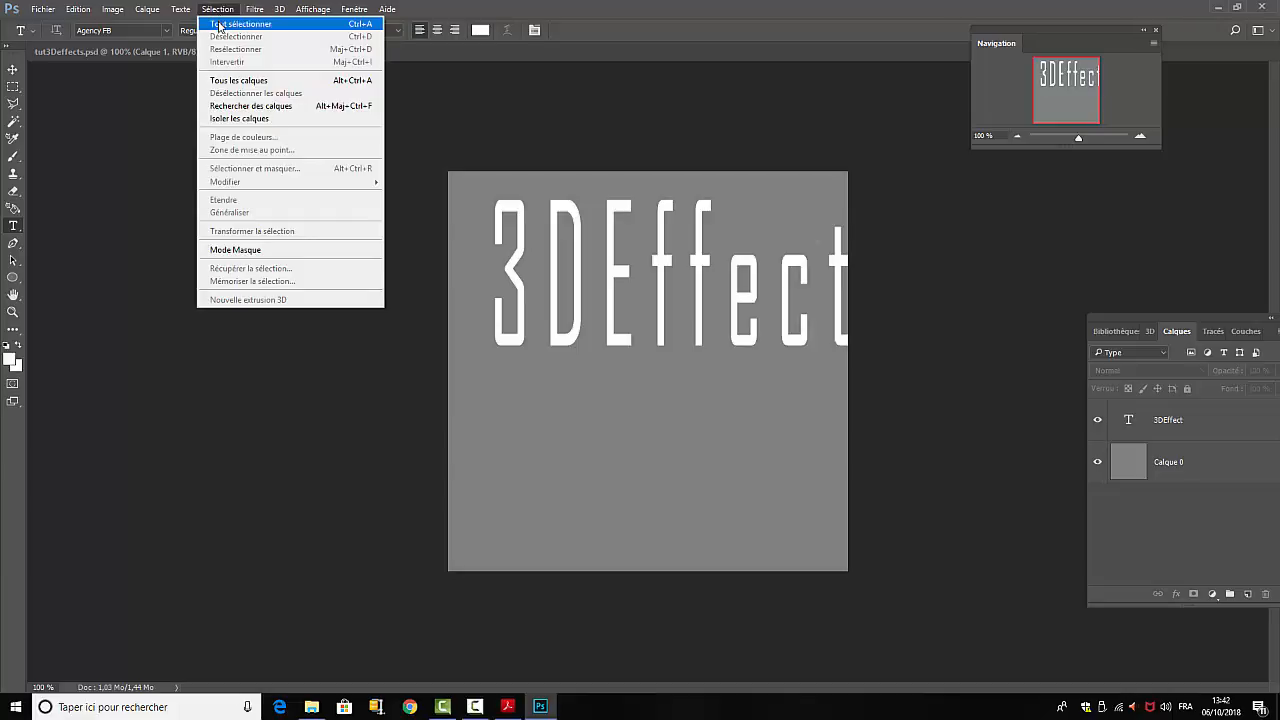
pyautogui.click(219, 22)
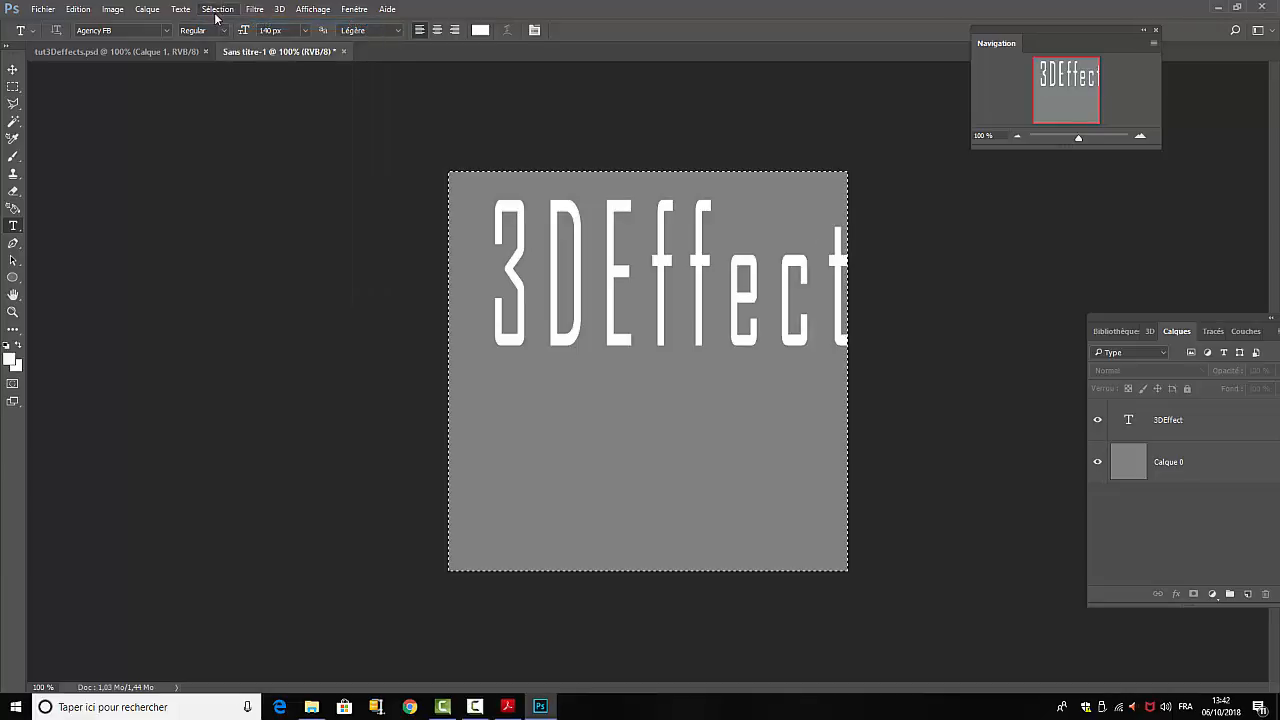
pyautogui.click(1176, 424)
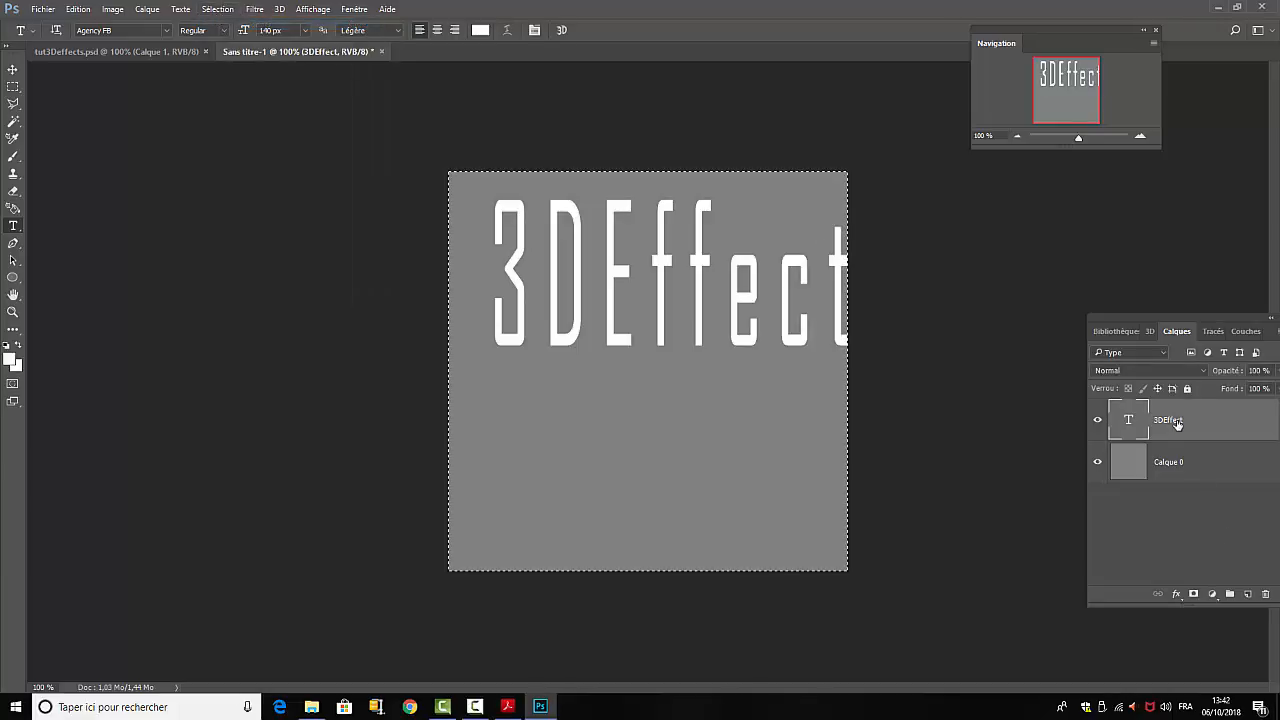
pyautogui.click(13, 71)
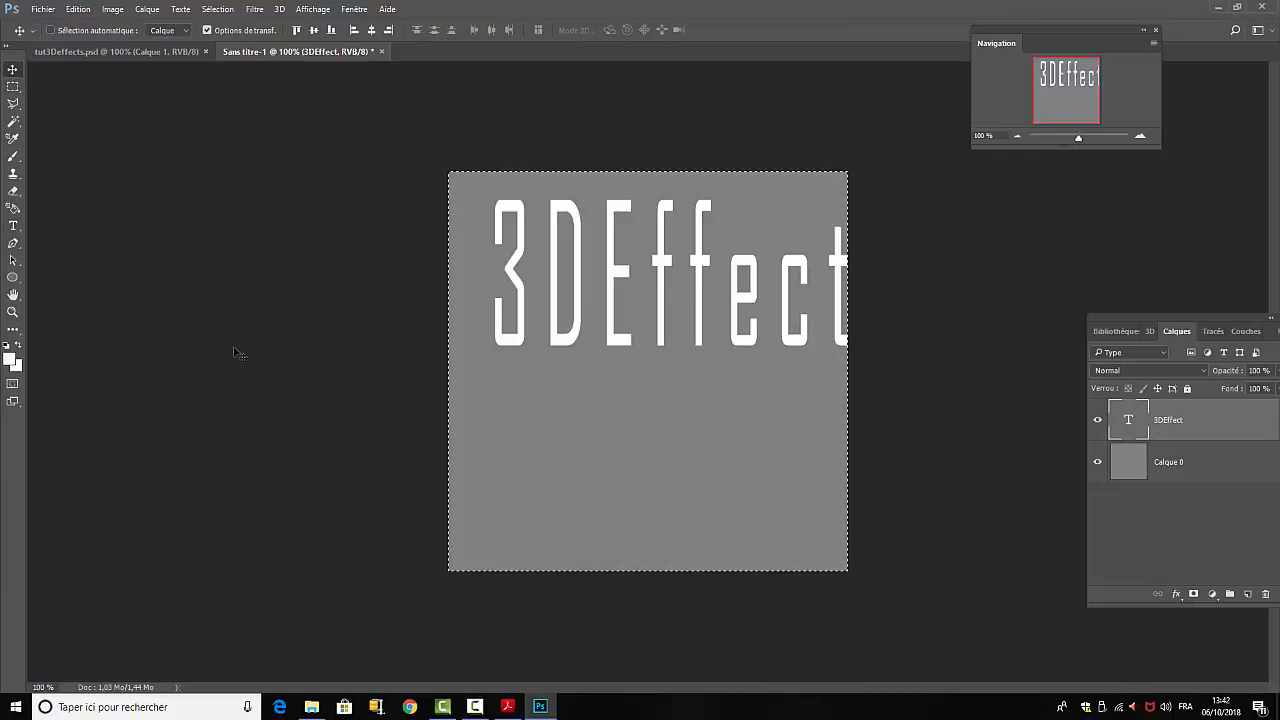
pyautogui.click(315, 34)
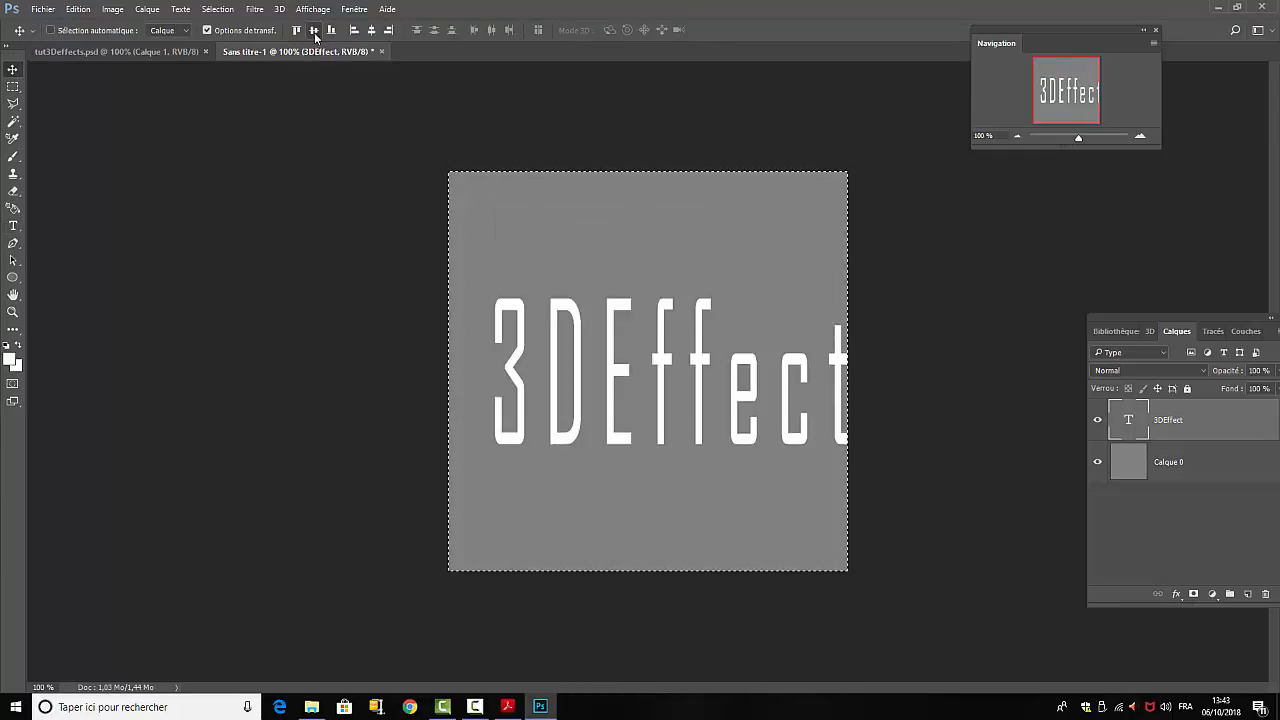
pyautogui.click(371, 30)
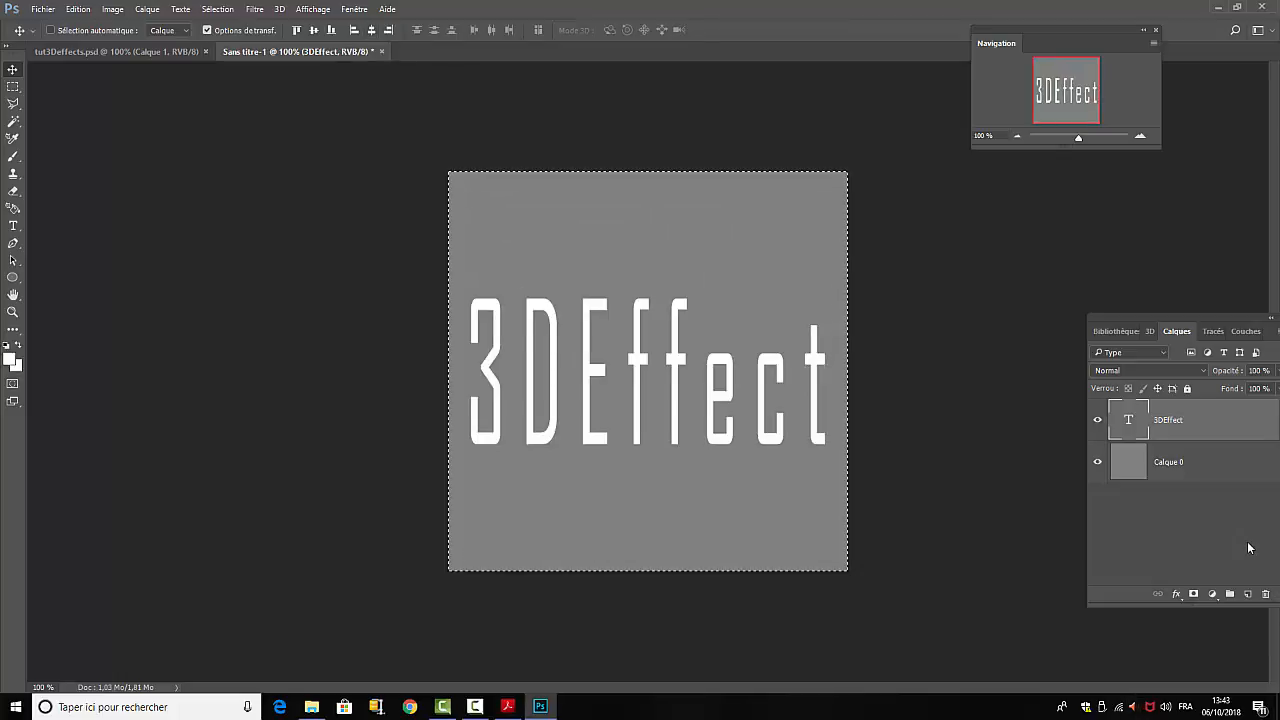
pyautogui.click(217, 9)
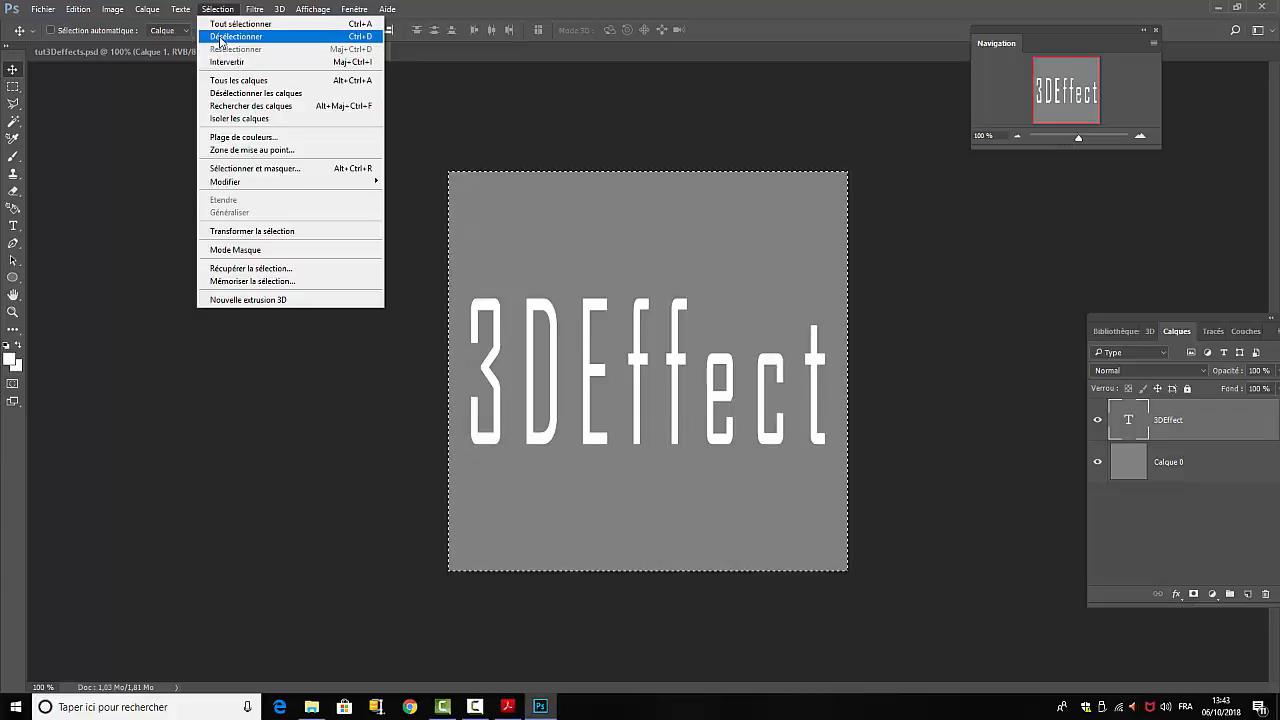
pyautogui.click(220, 37)
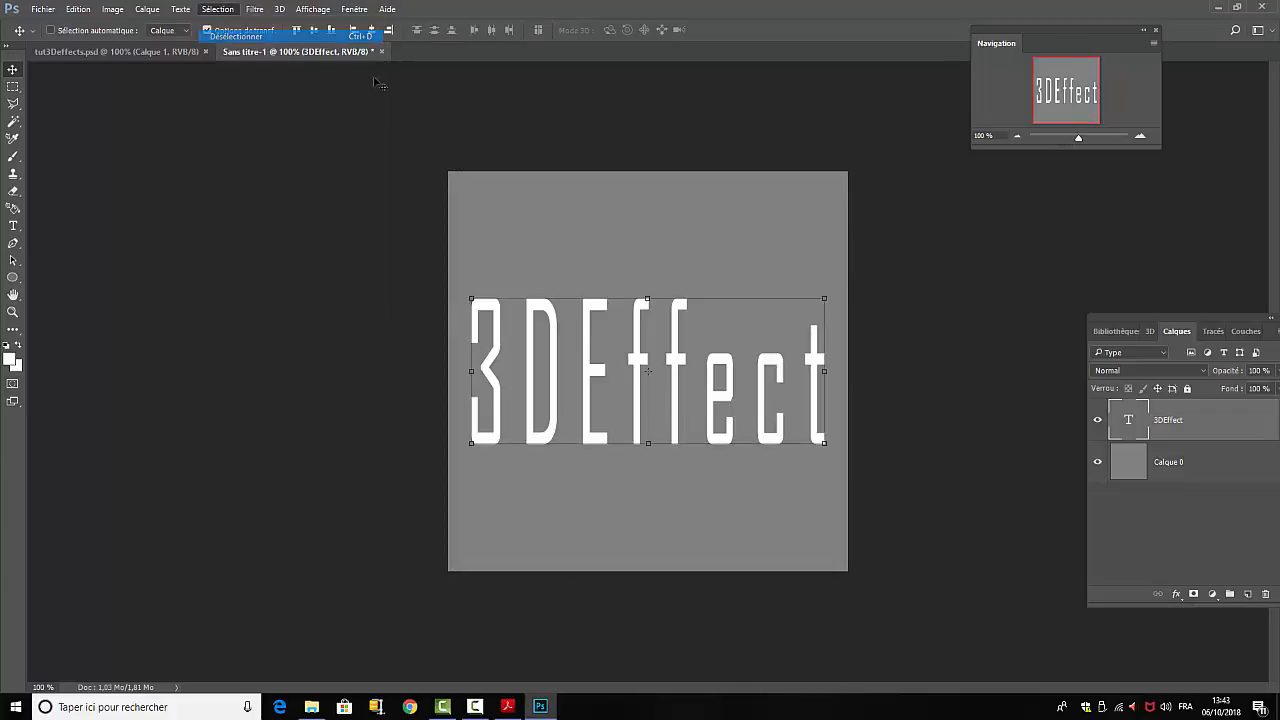
pyautogui.click(1195, 522)
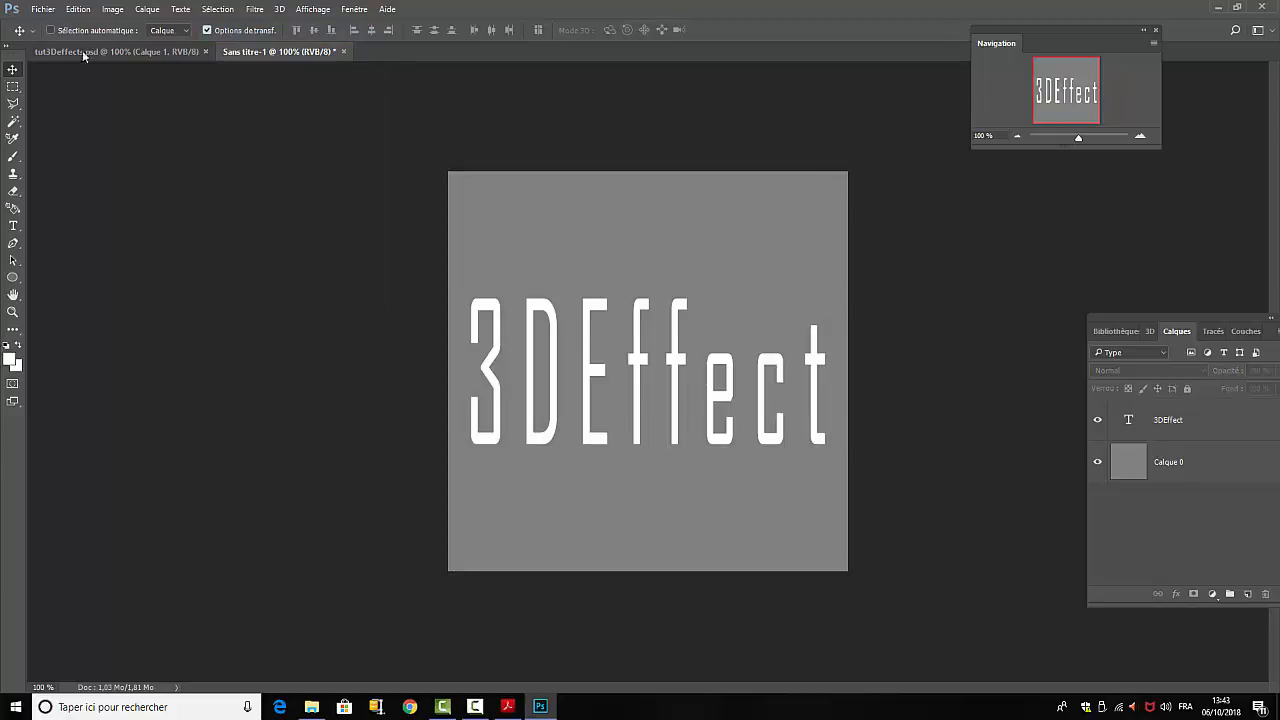
# Warp the 3DEffect text with the horizontal Renflement style at 30% Inflexion, and leave its layer selected
pyautogui.doubleClick(1128, 421)
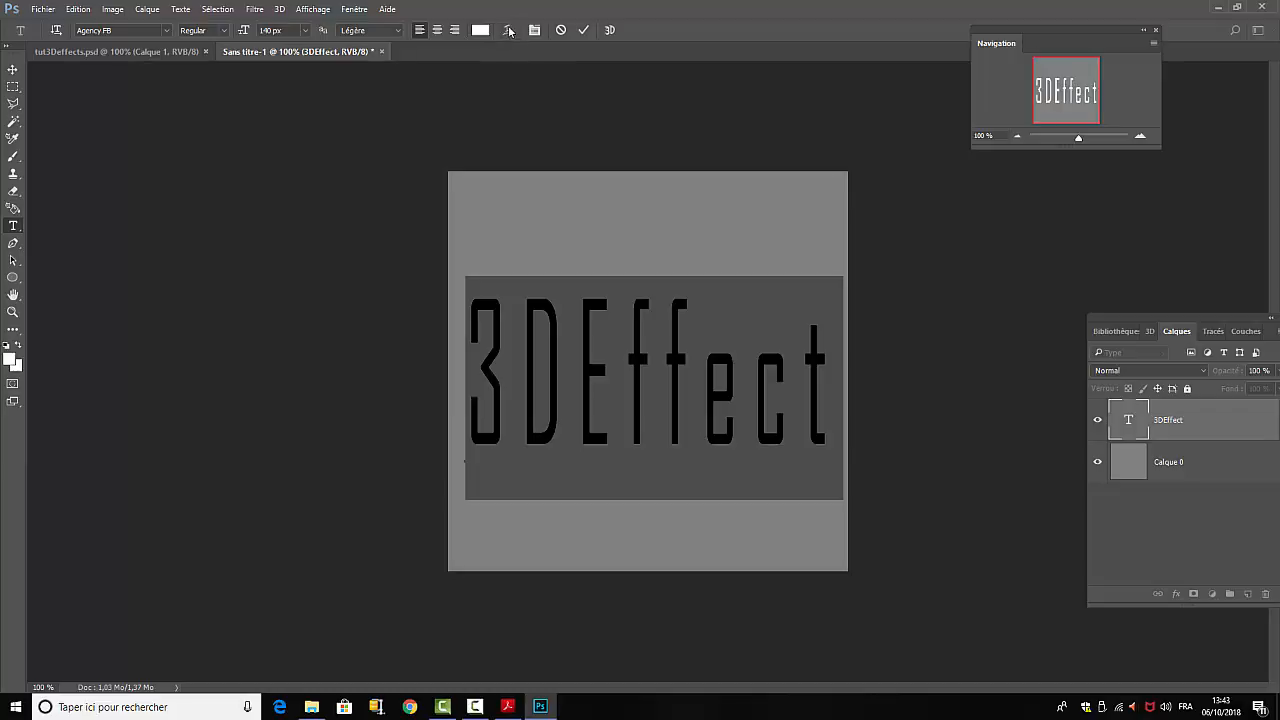
pyautogui.click(507, 31)
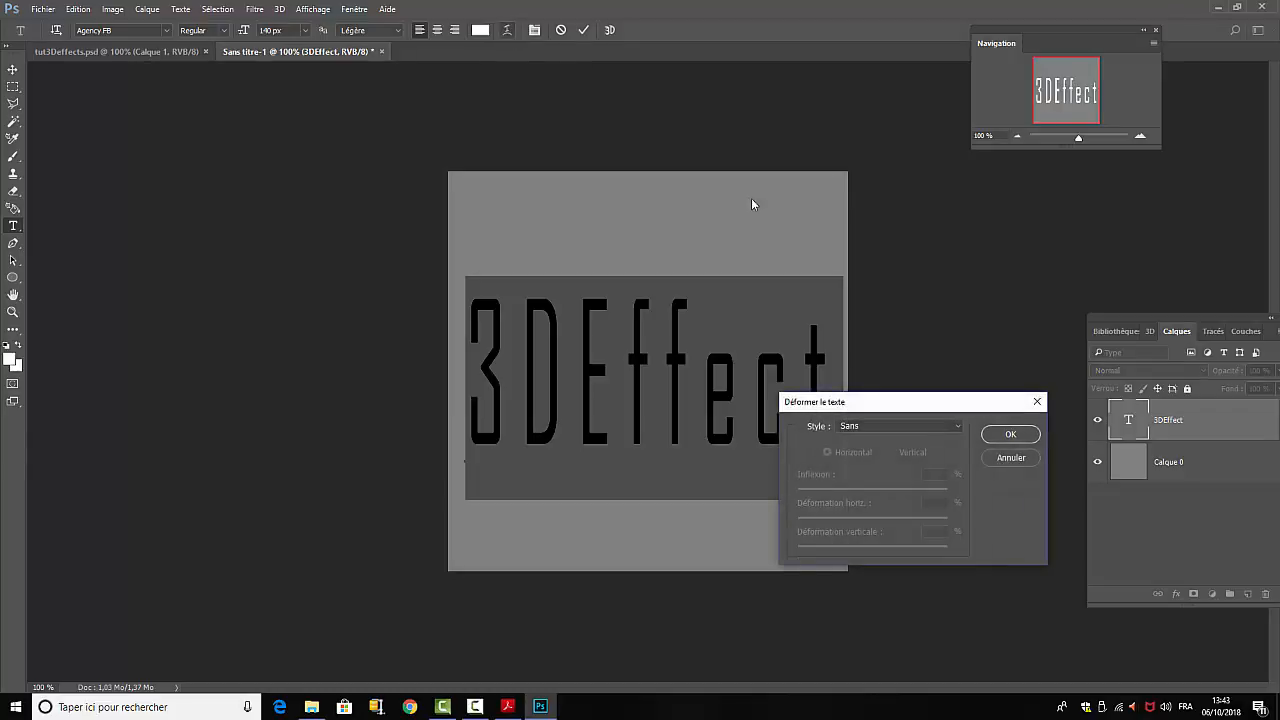
pyautogui.moveTo(927, 405); pyautogui.dragTo(973, 190)
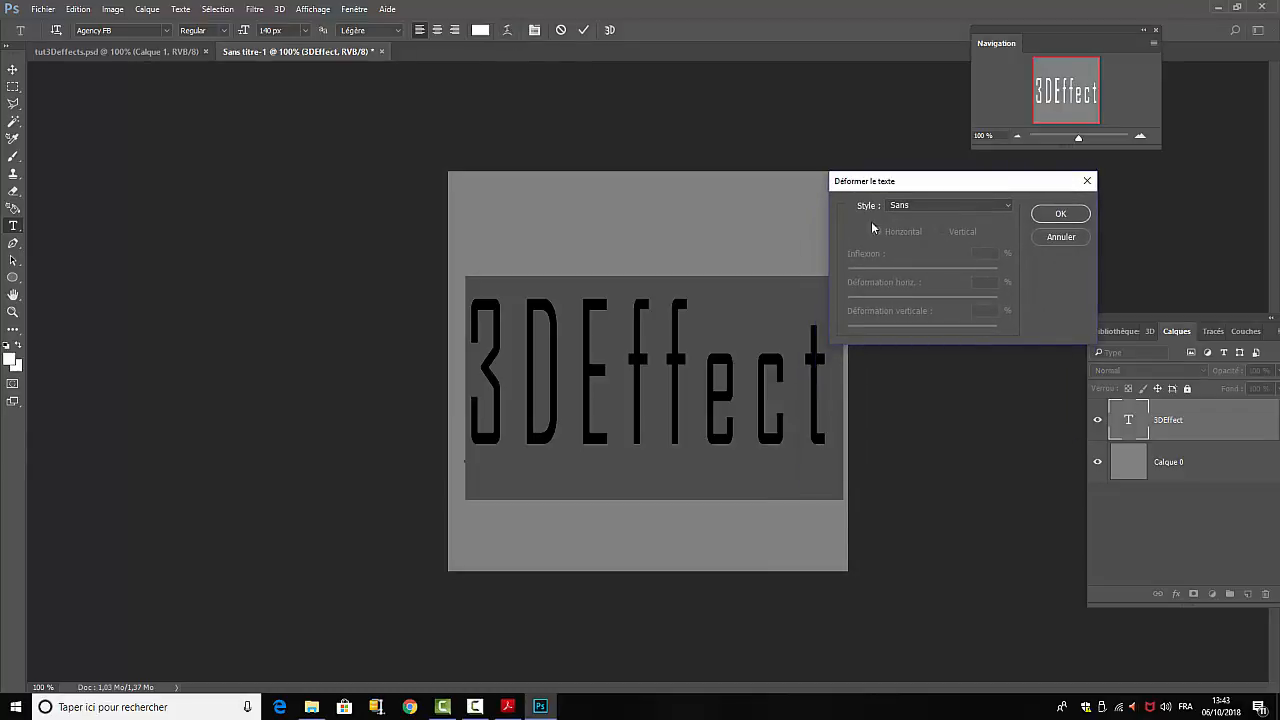
pyautogui.click(1008, 210)
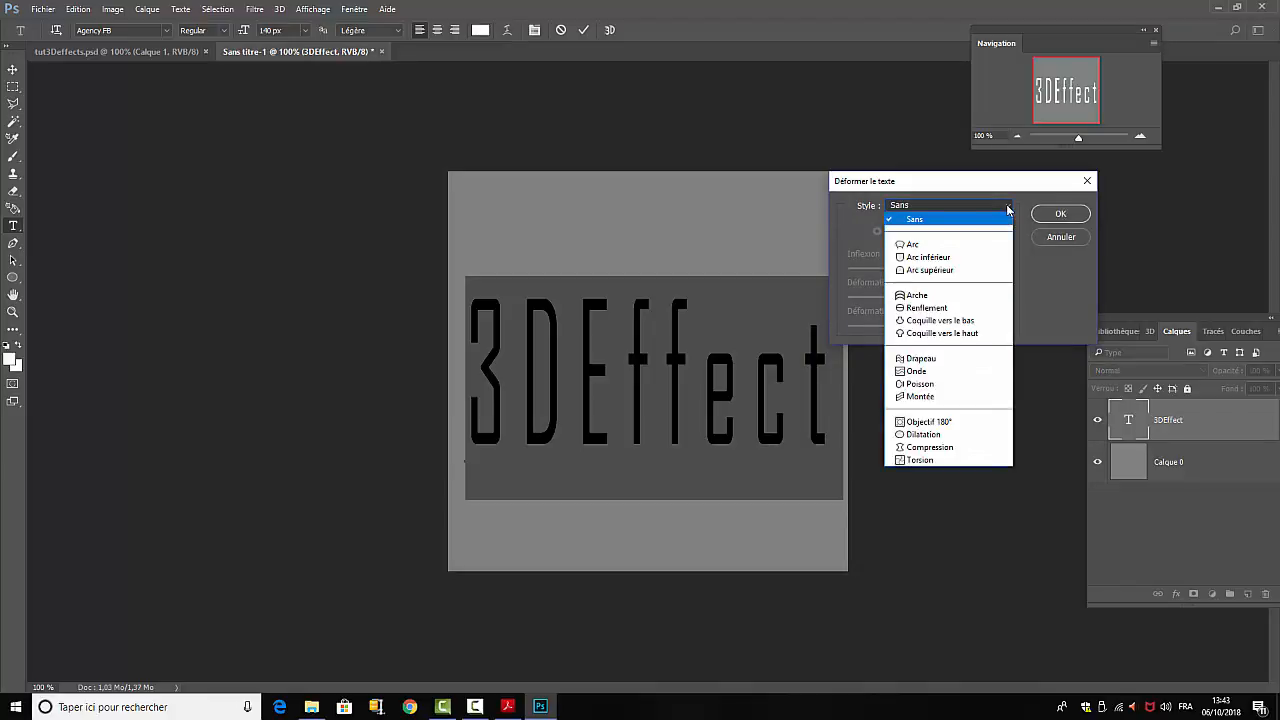
pyautogui.click(918, 308)
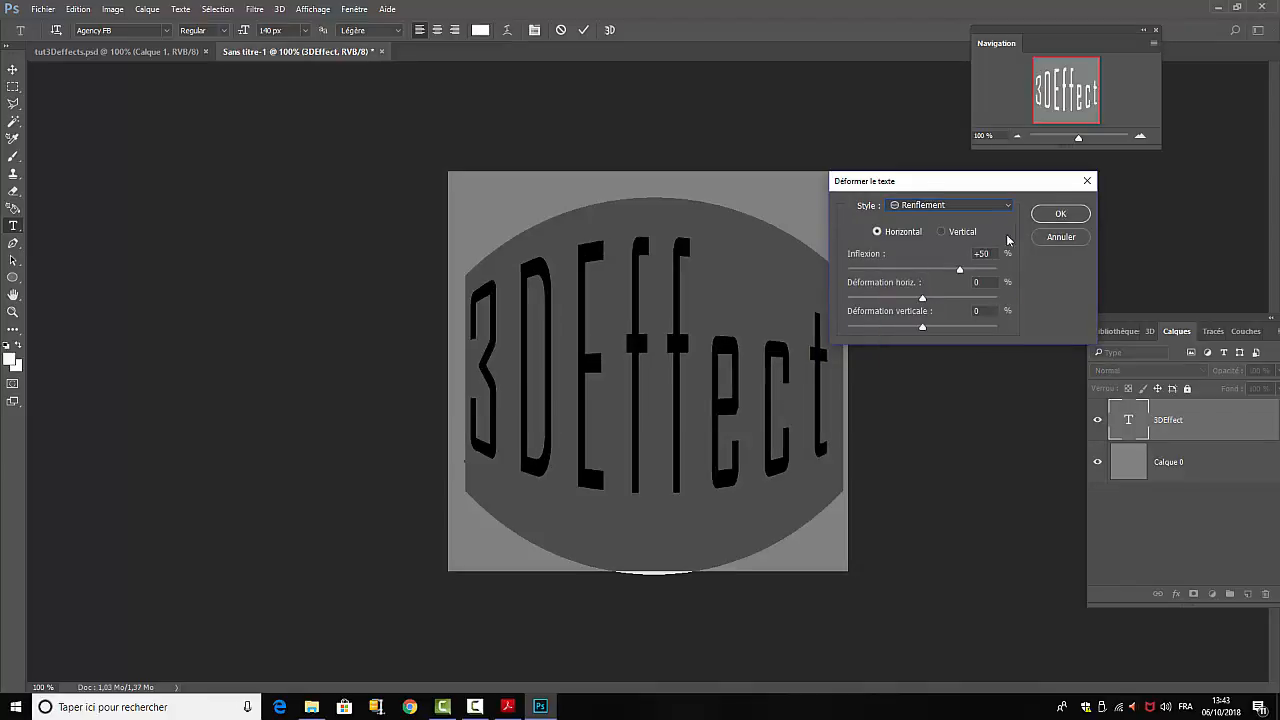
pyautogui.moveTo(986, 254); pyautogui.dragTo(970, 254)
pyautogui.write('30')
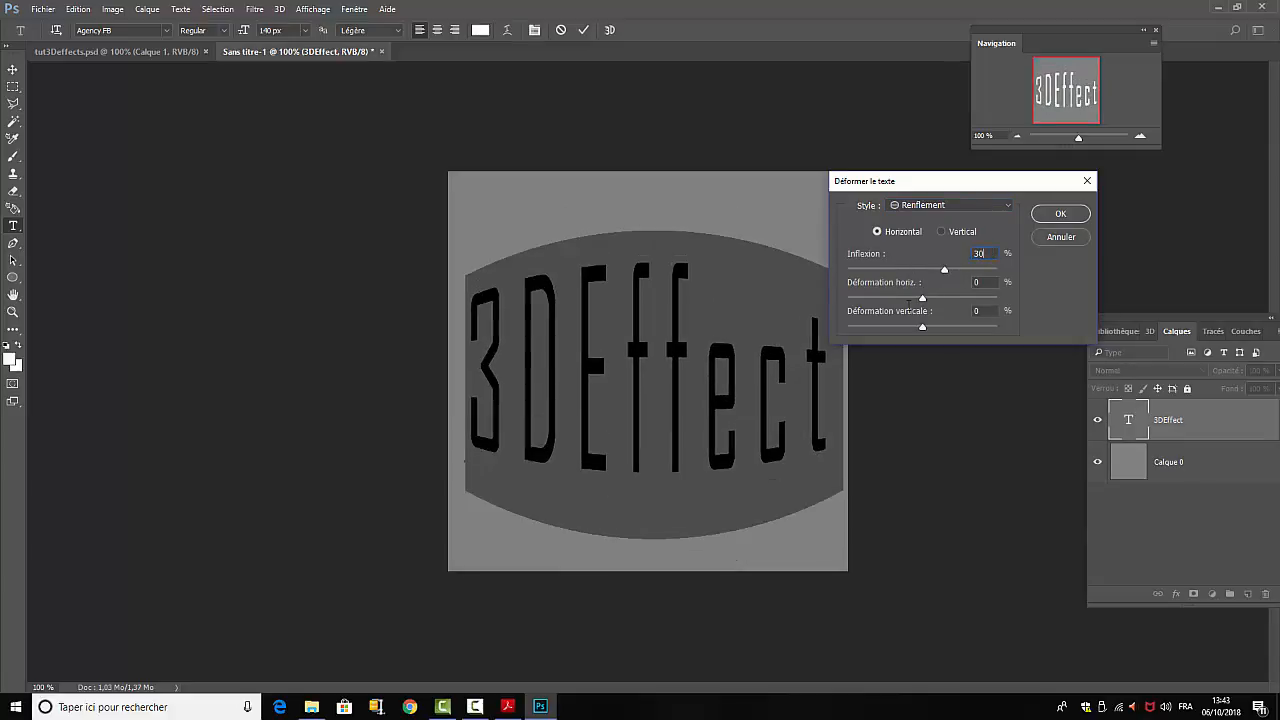
pyautogui.click(1052, 216)
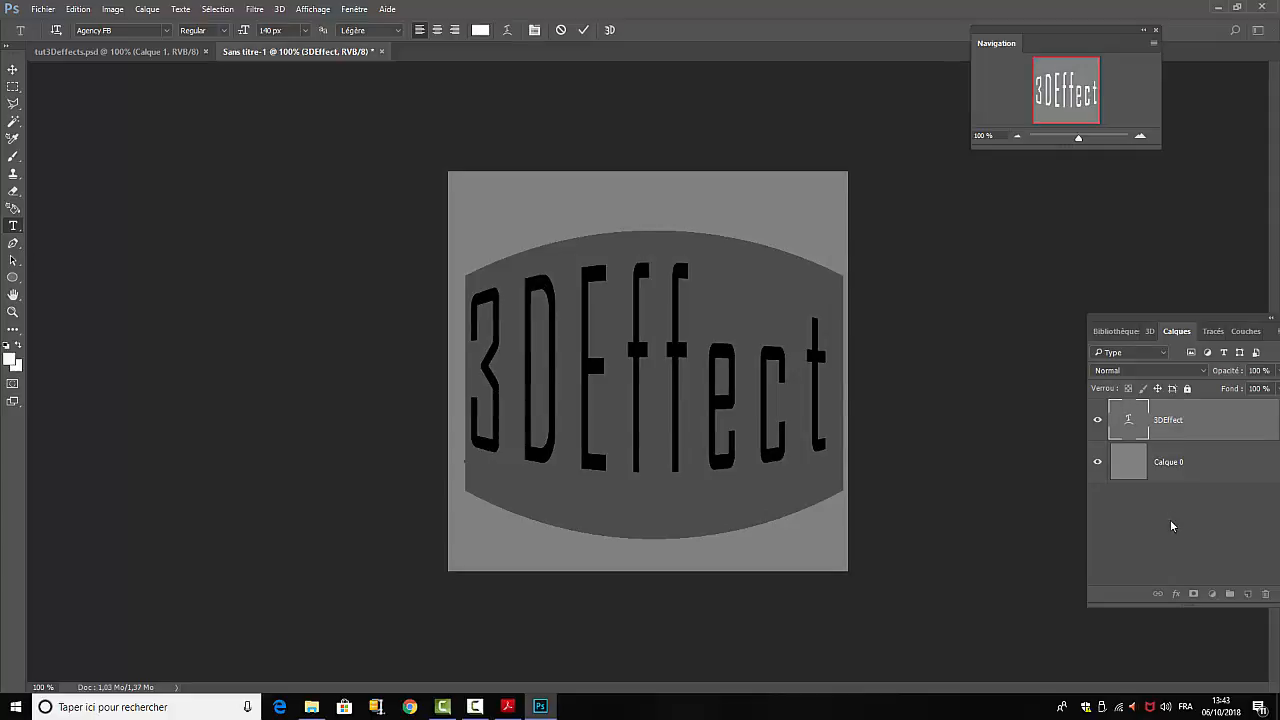
pyautogui.click(1173, 527)
pyautogui.press('v')
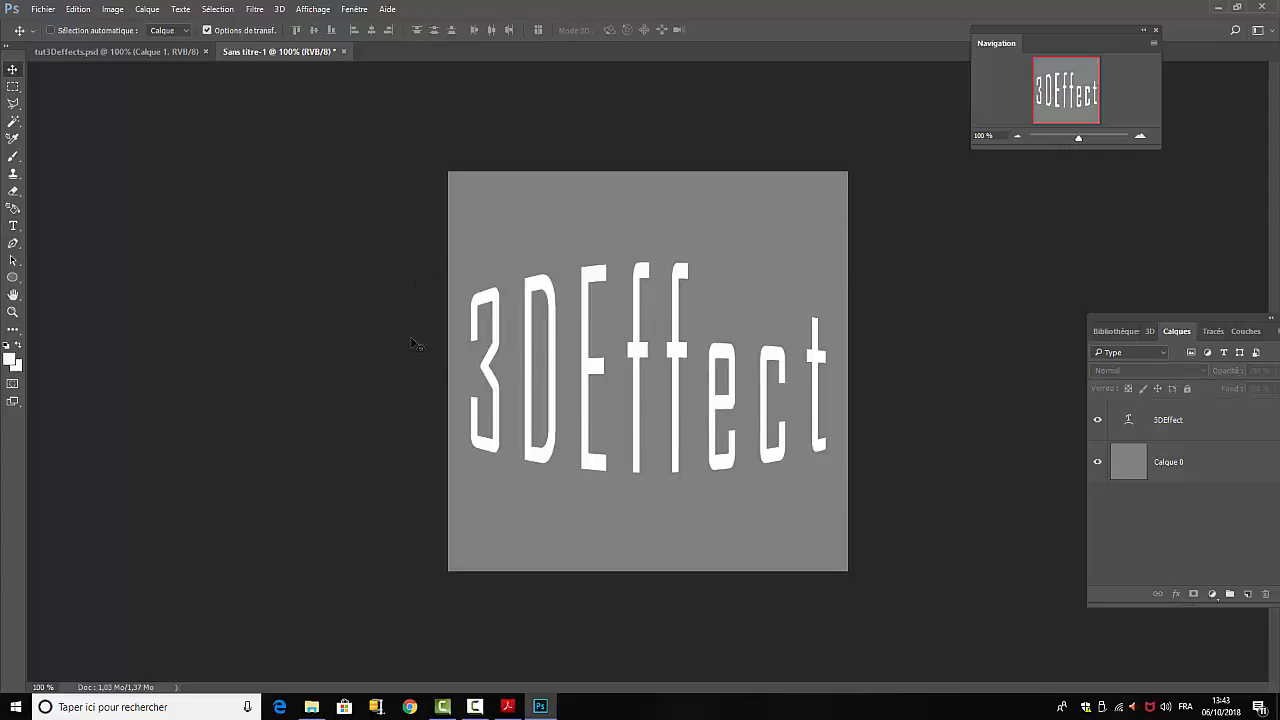
pyautogui.click(1164, 422)
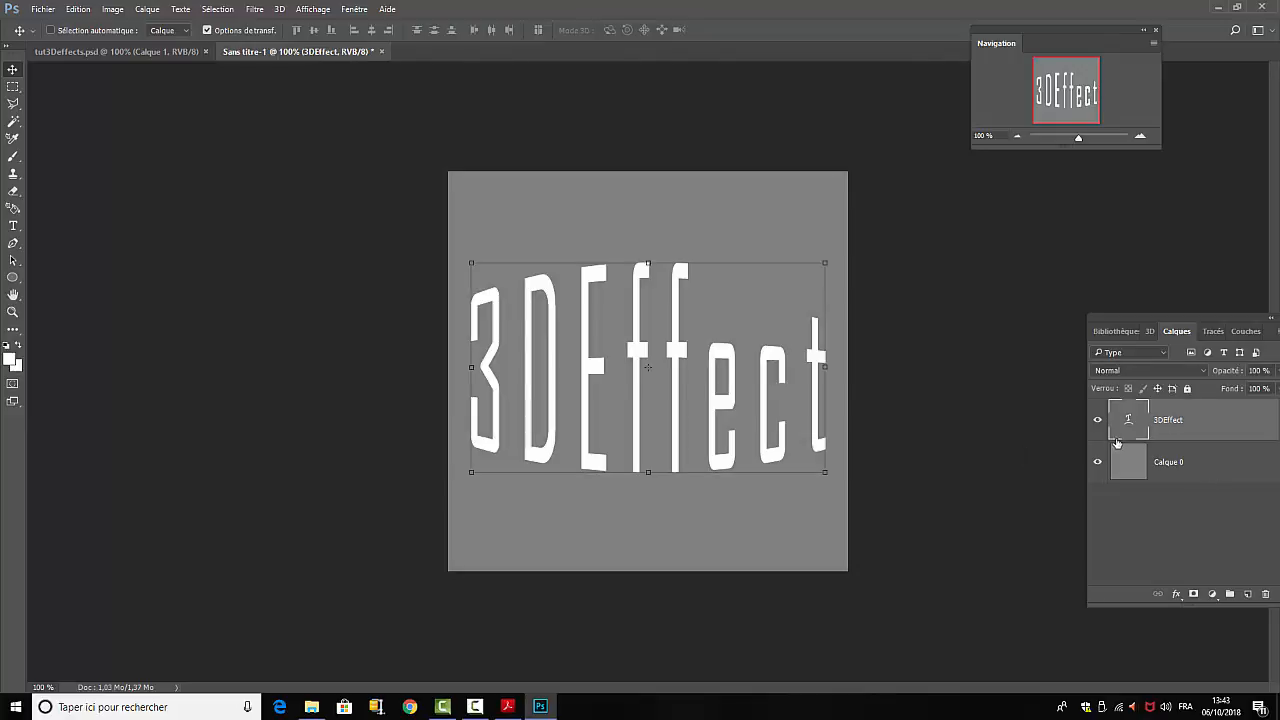
# Duplicate the warped 3DEffect text layer and hide the duplicate
pyautogui.hotkey('ctrl', 'j')
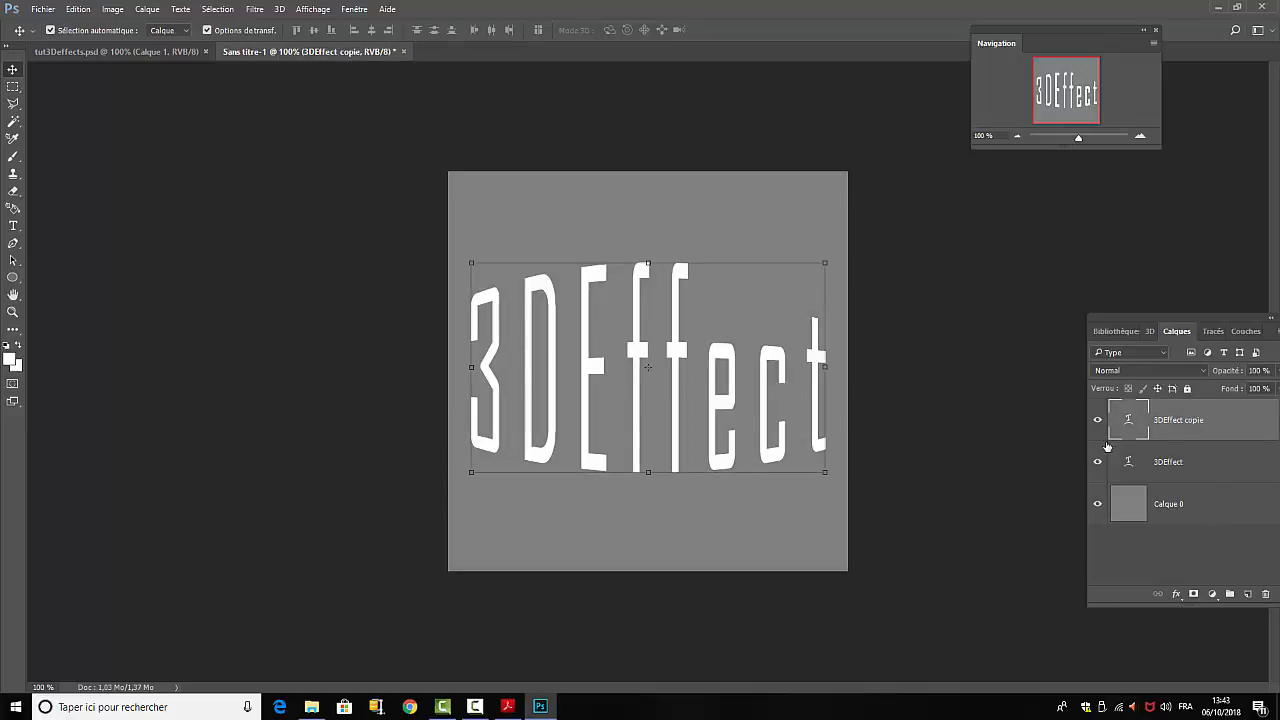
pyautogui.click(1238, 540)
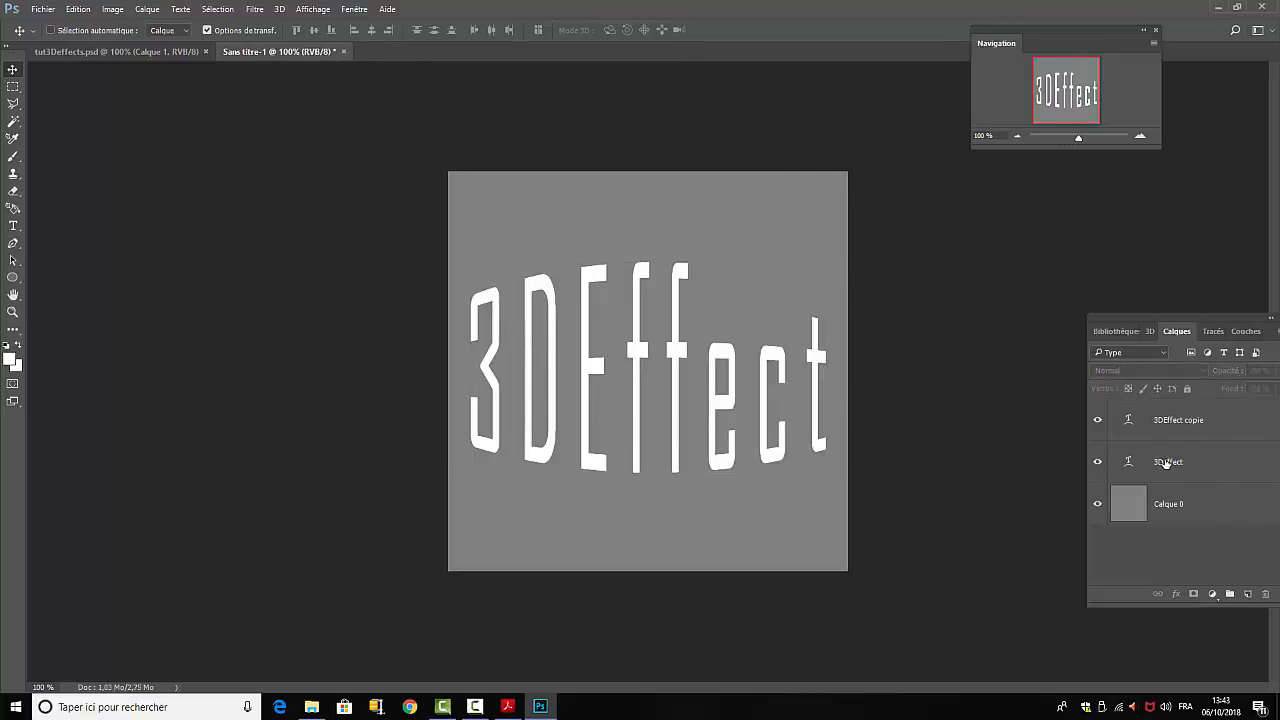
pyautogui.click(1097, 421)
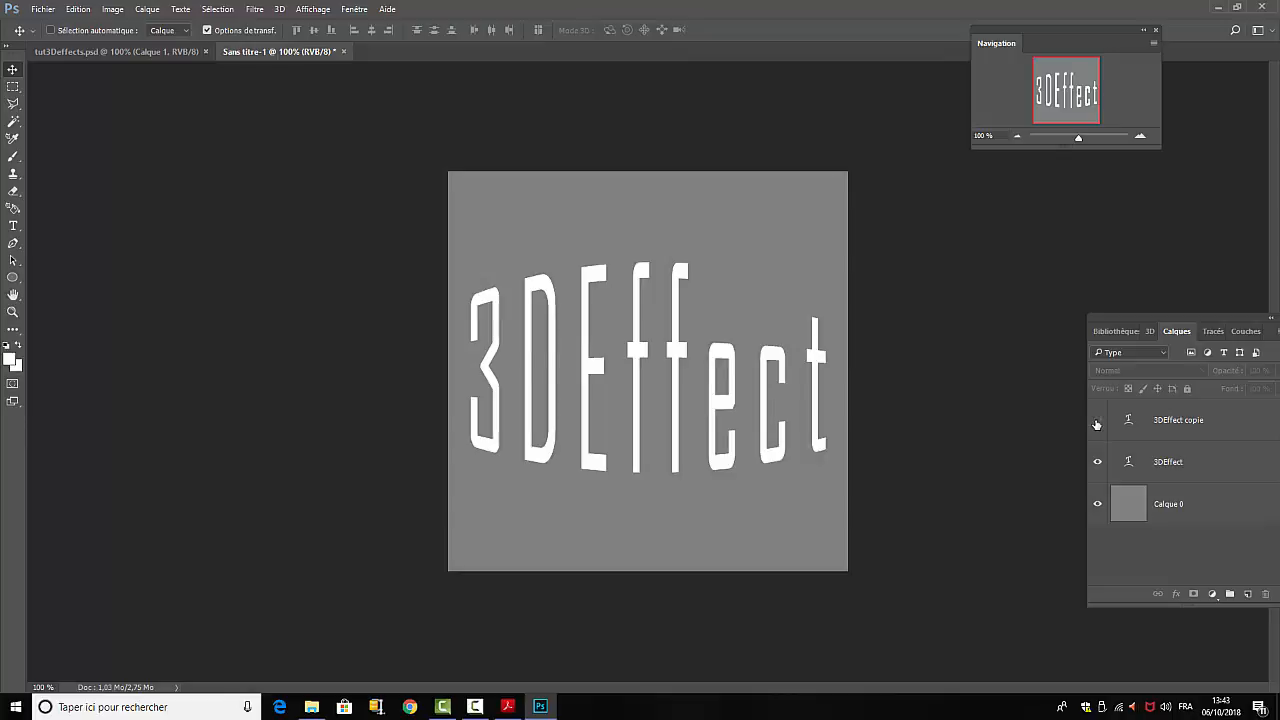
pyautogui.click(1205, 469)
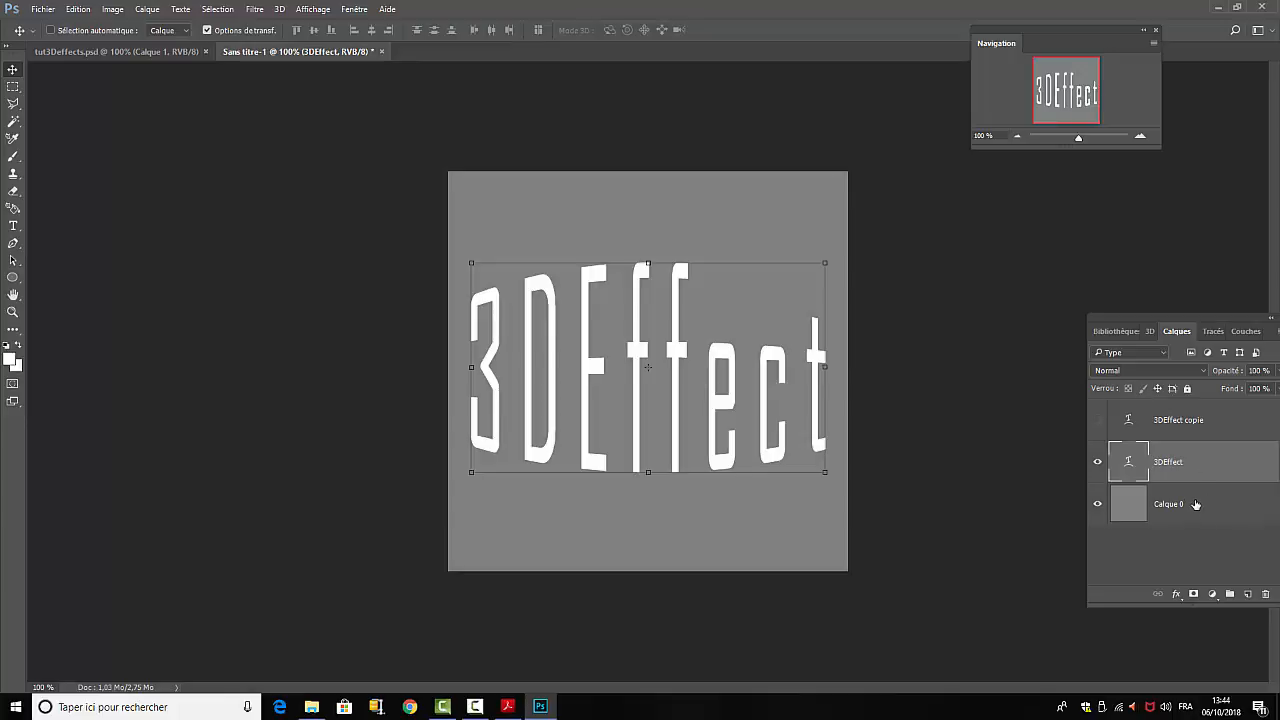
pyautogui.keyDown('shift'); pyautogui.click(1195, 504); pyautogui.keyUp('shift')
pyautogui.rightClick(1198, 469)
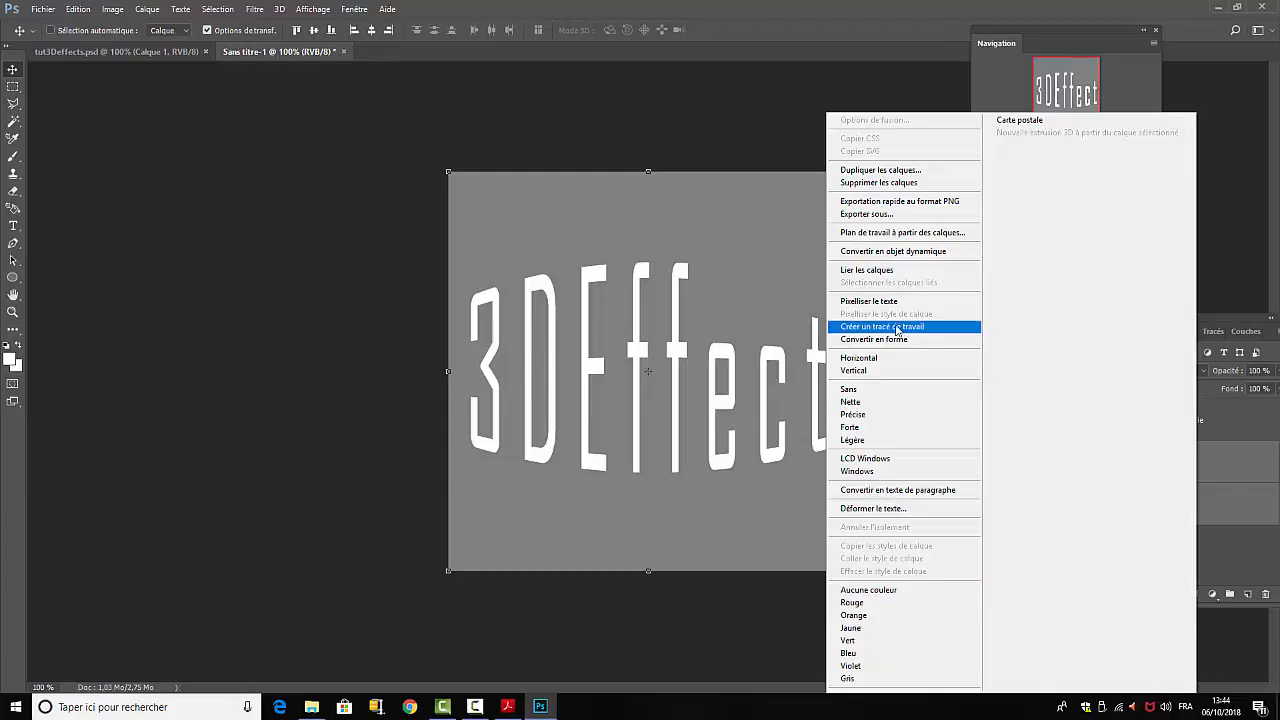
pyautogui.click(1246, 552)
# Rasterize the original 3DEffect text layer
pyautogui.click(1160, 476)
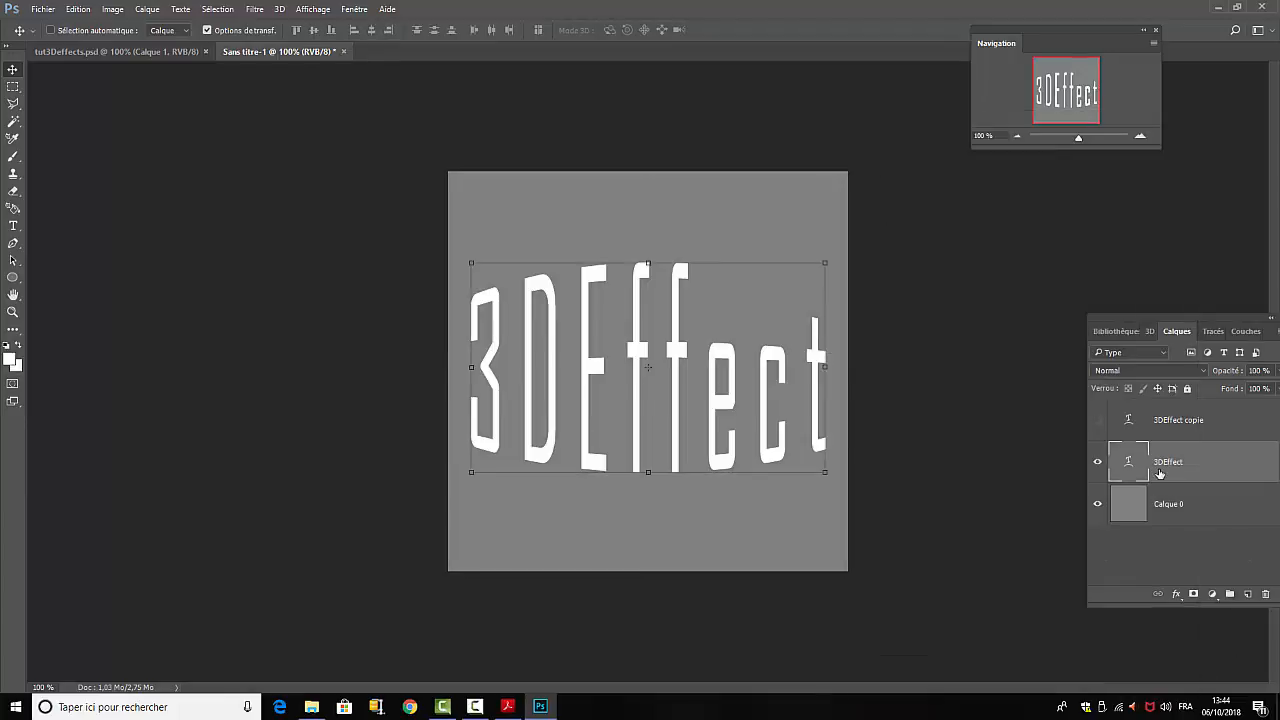
pyautogui.rightClick(1162, 468)
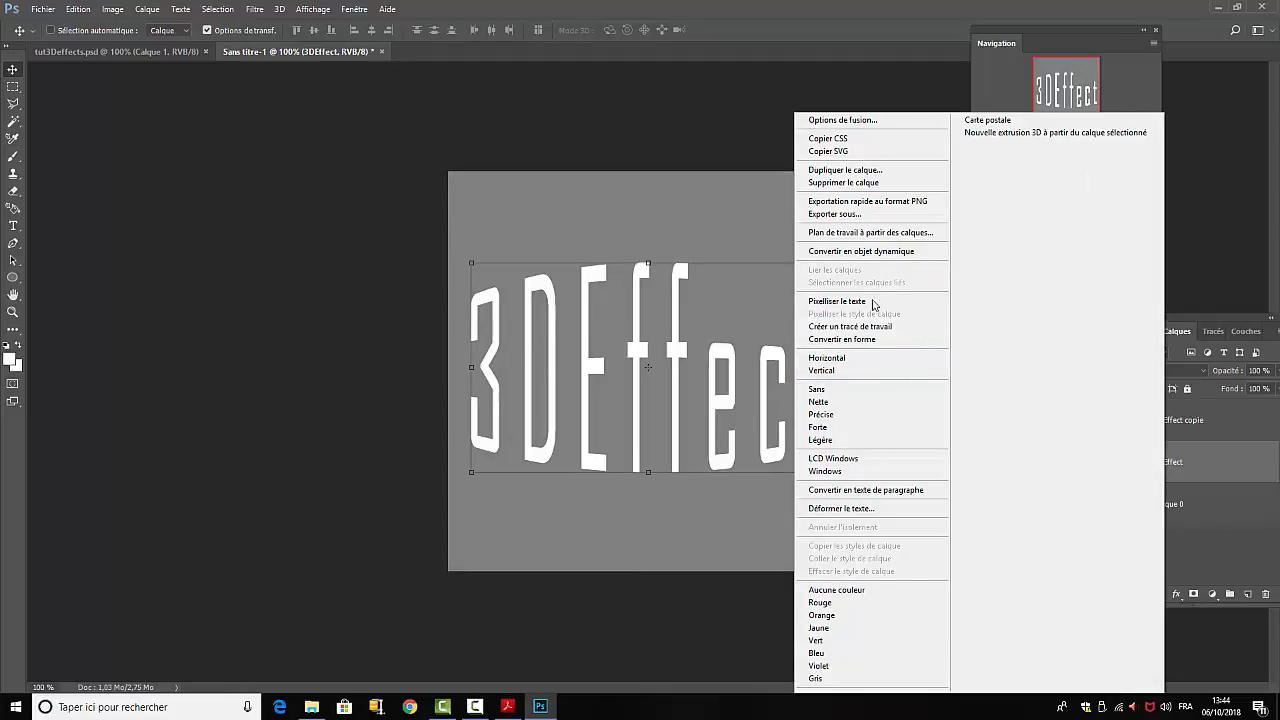
pyautogui.click(826, 302)
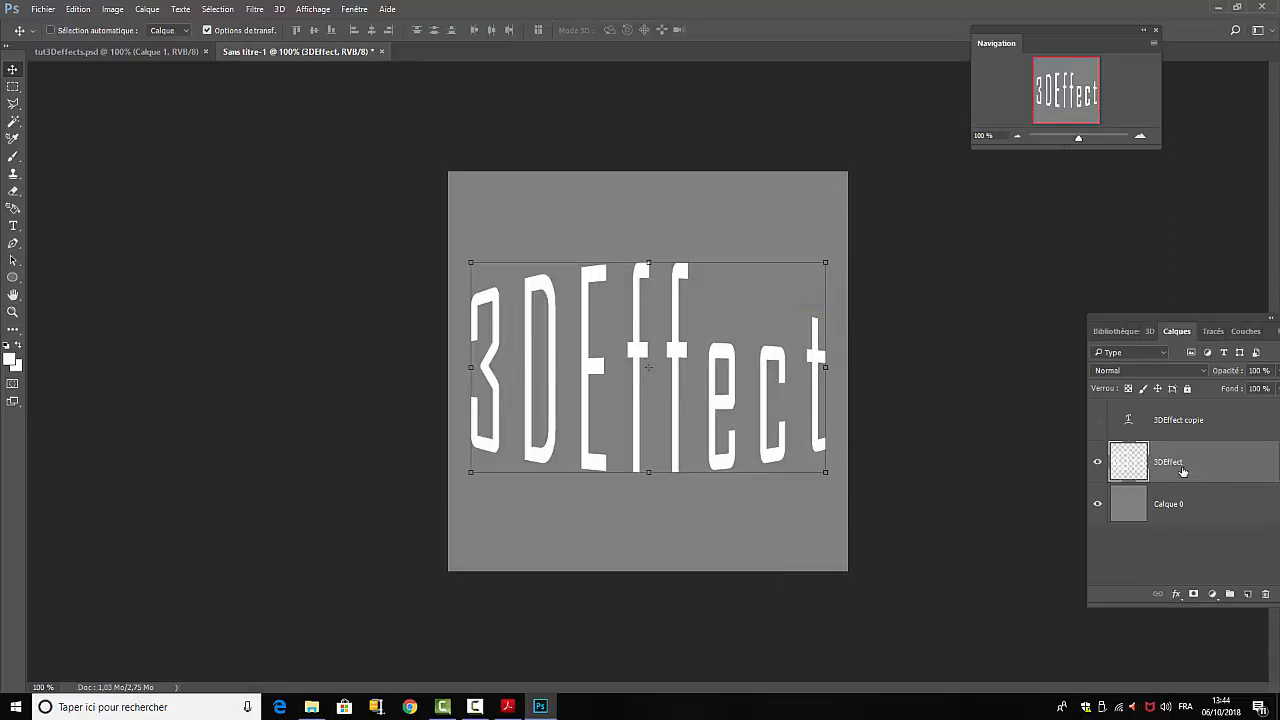
# Merge the rasterized 3DEffect layer with the gray Calque 0 background layer
pyautogui.click(1182, 503)
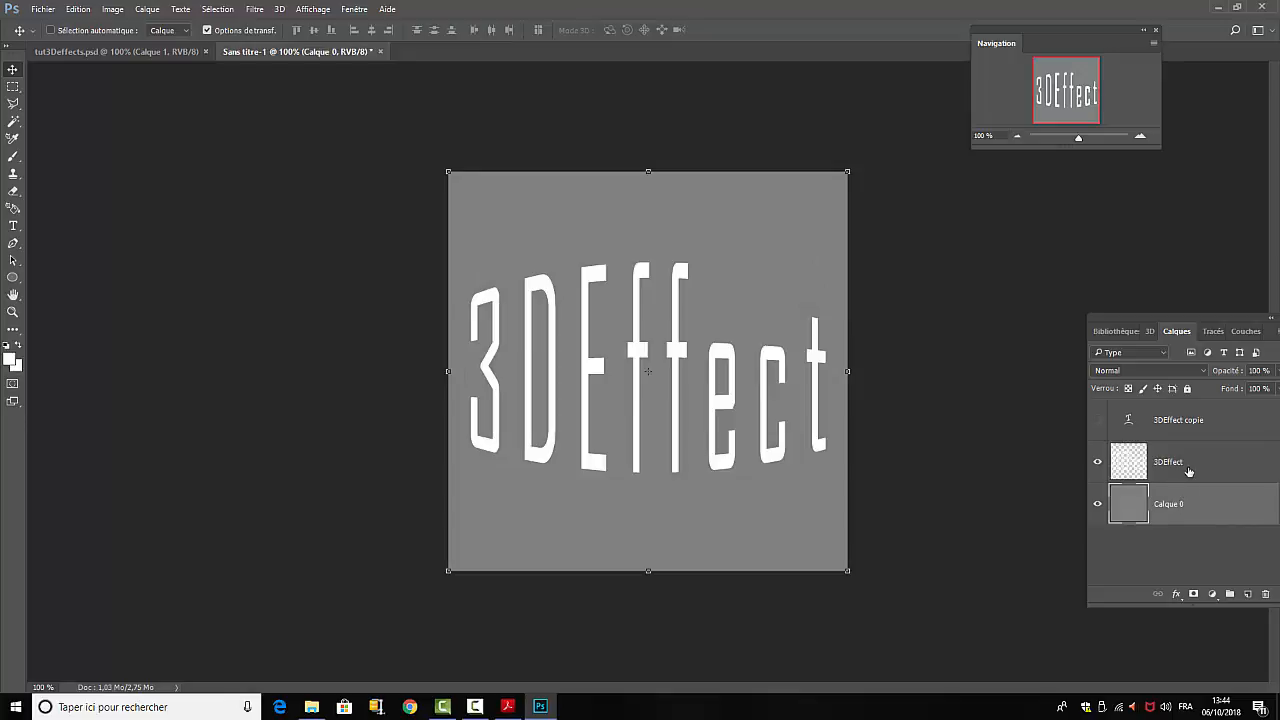
pyautogui.keyDown('shift'); pyautogui.click(1188, 468); pyautogui.keyUp('shift')
pyautogui.rightClick(1188, 468)
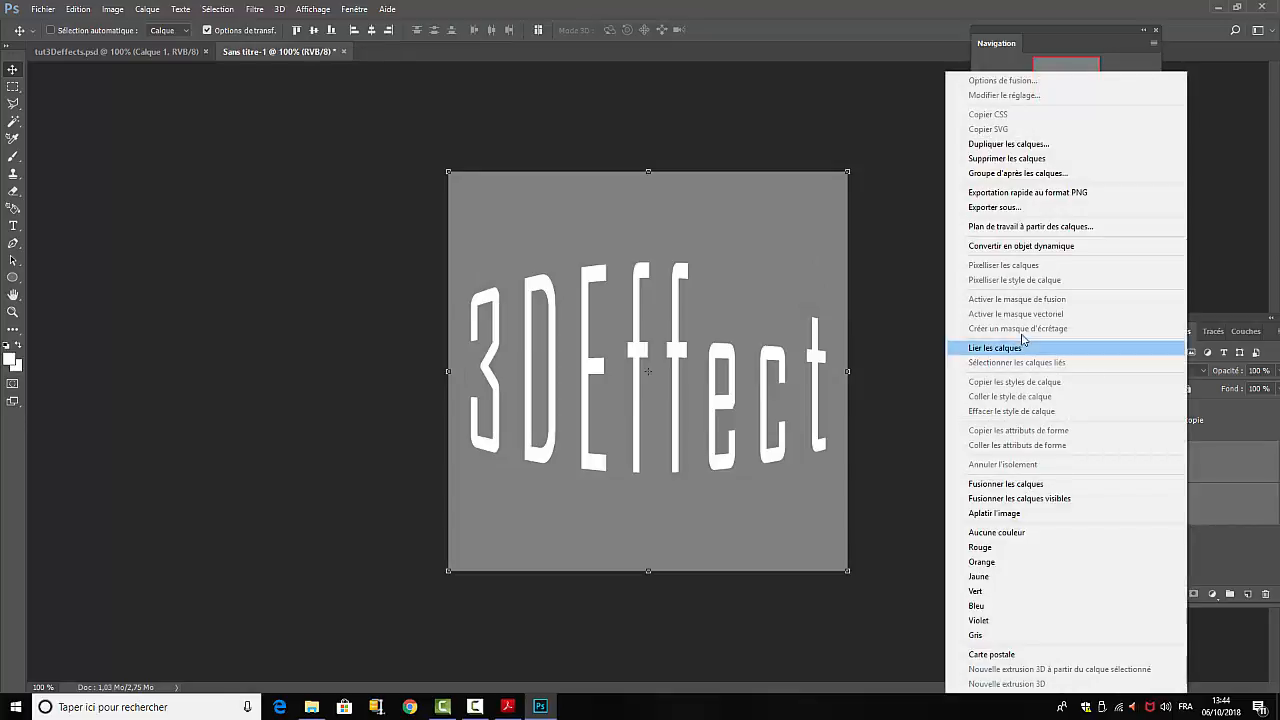
pyautogui.click(1013, 484)
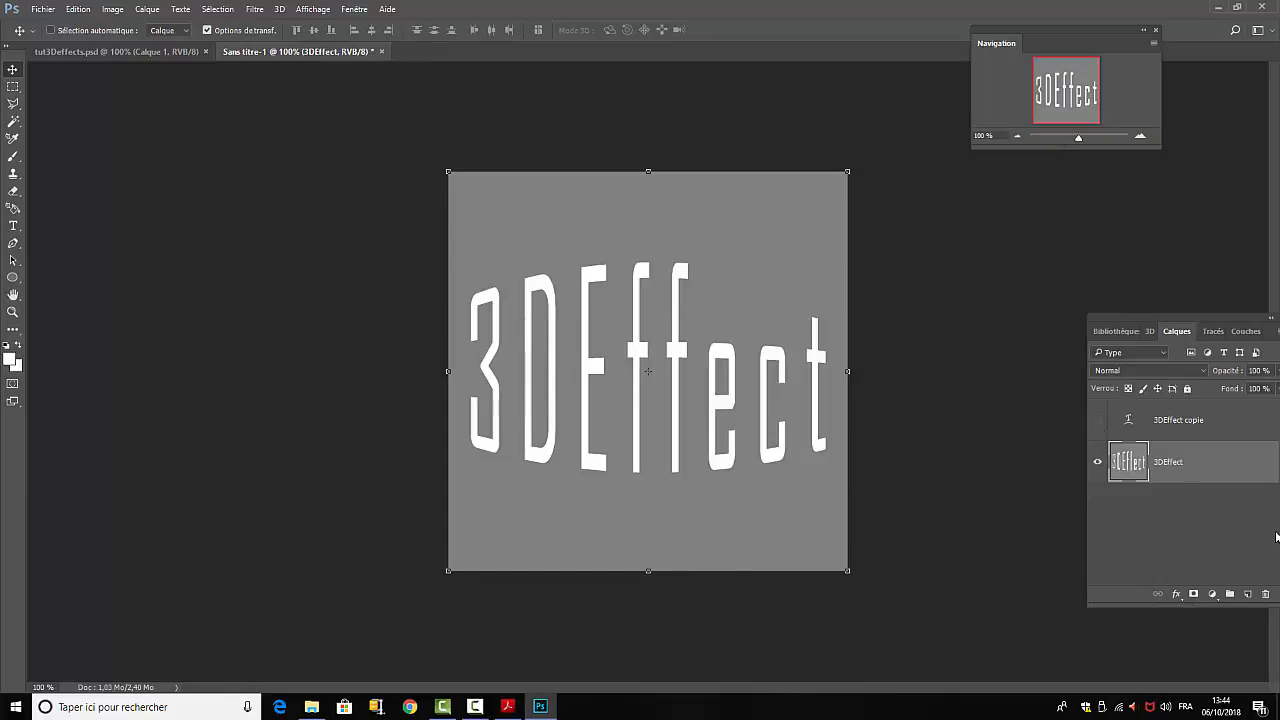
# Apply the Coordonnées polaires distortion filter to the merged 3DEffect layer with the Polaire en rectangulaire option
pyautogui.click(255, 13)
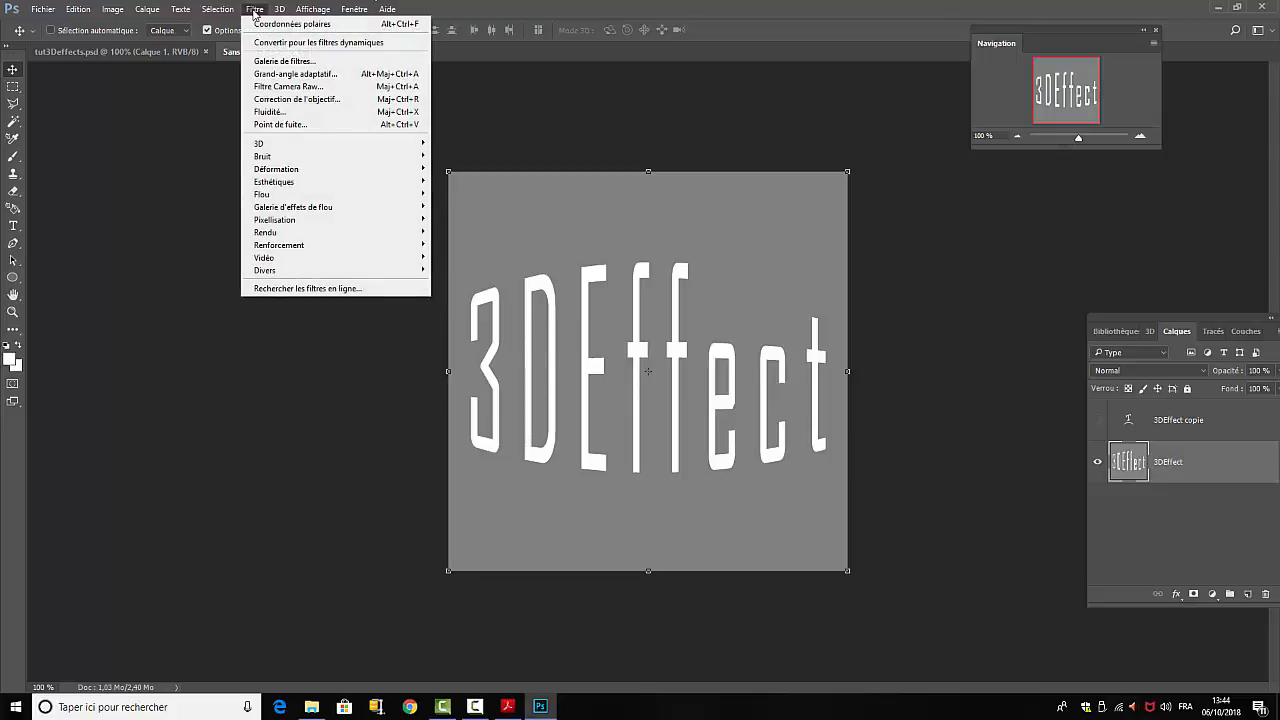
pyautogui.moveTo(270, 236)
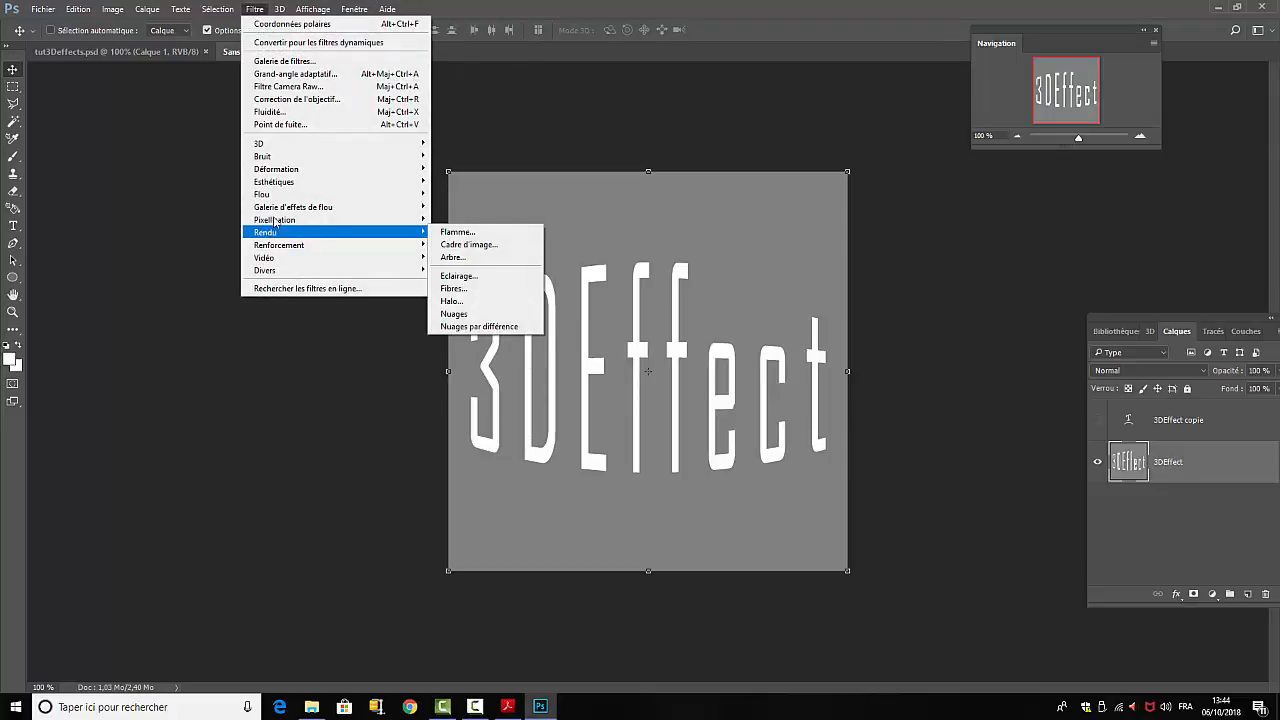
pyautogui.moveTo(292, 172)
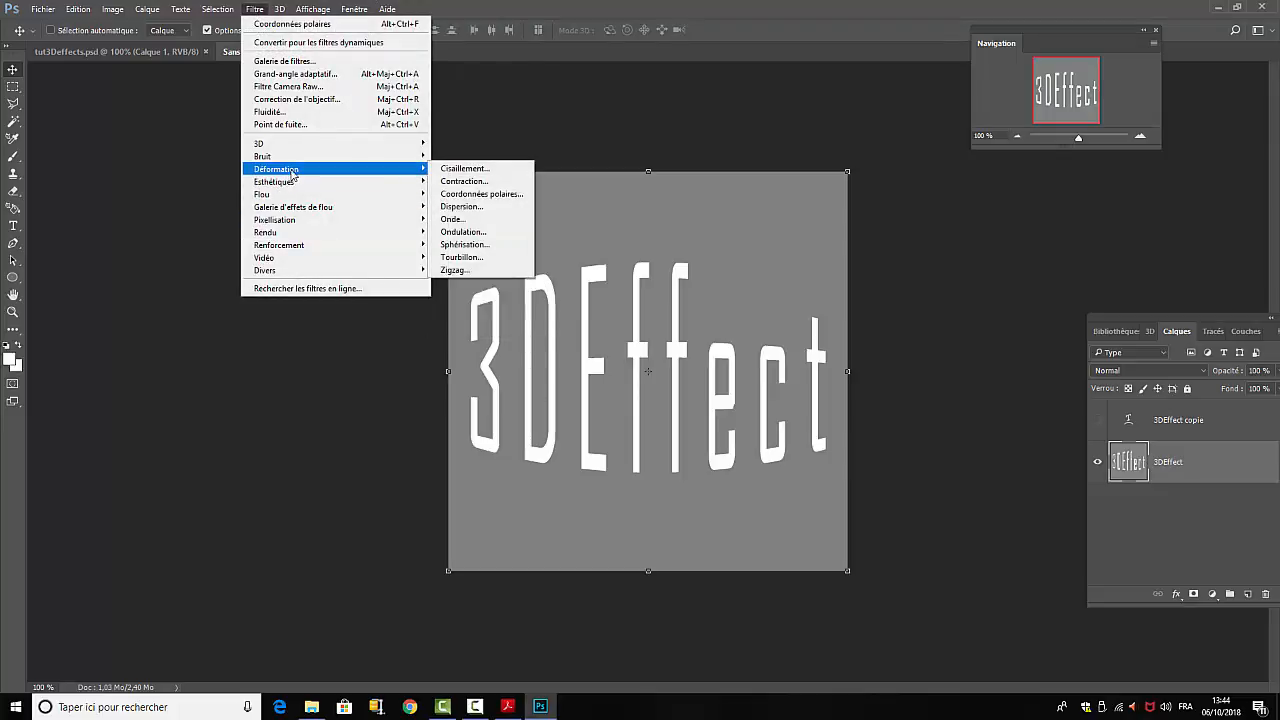
pyautogui.click(458, 194)
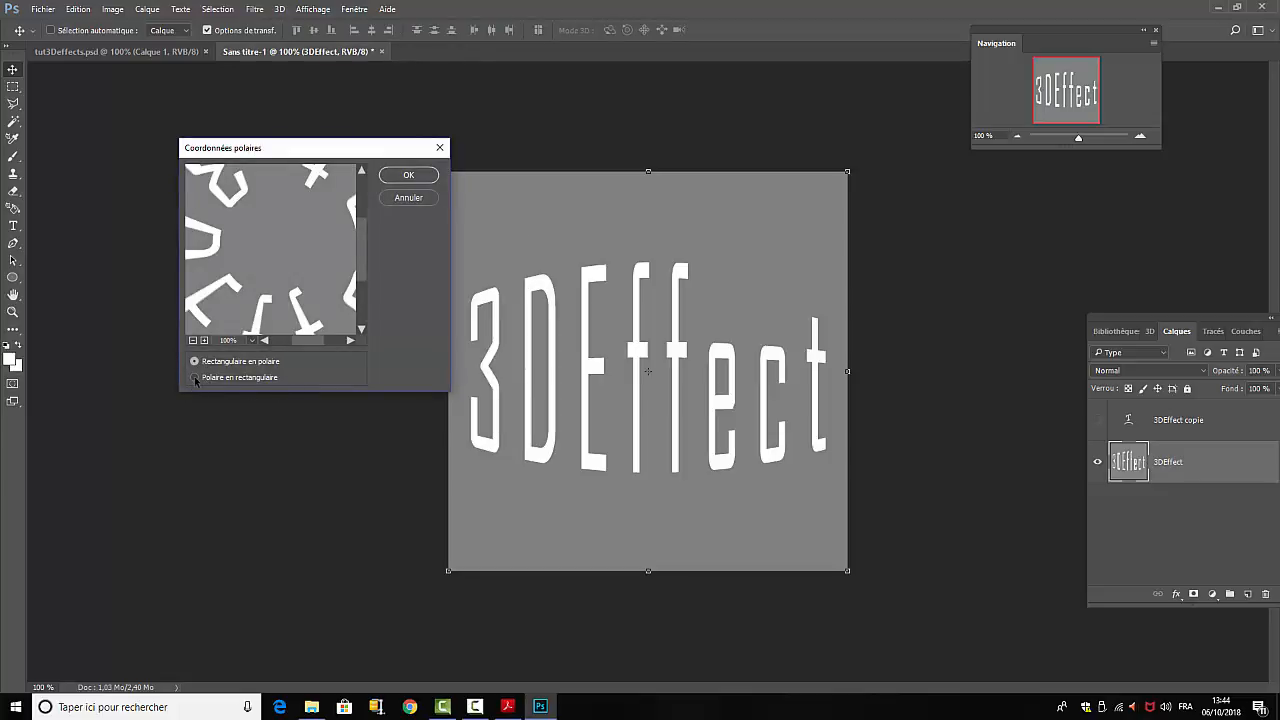
pyautogui.click(195, 378)
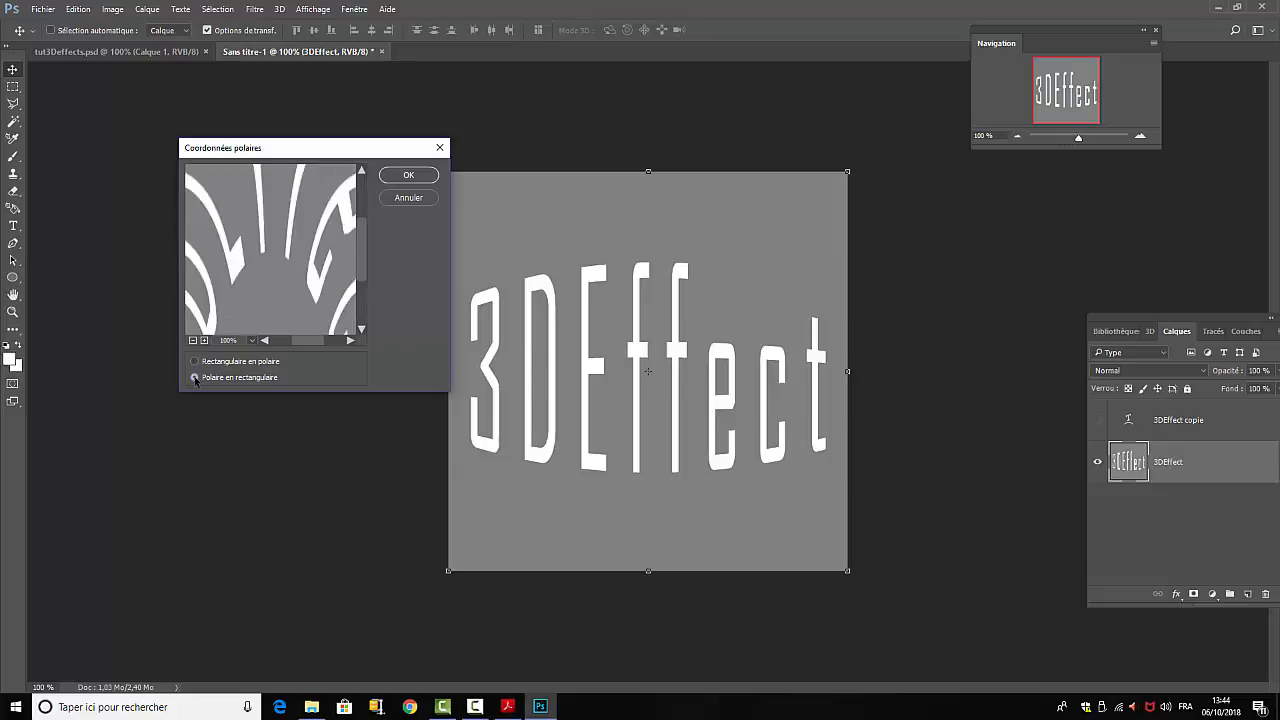
pyautogui.click(408, 176)
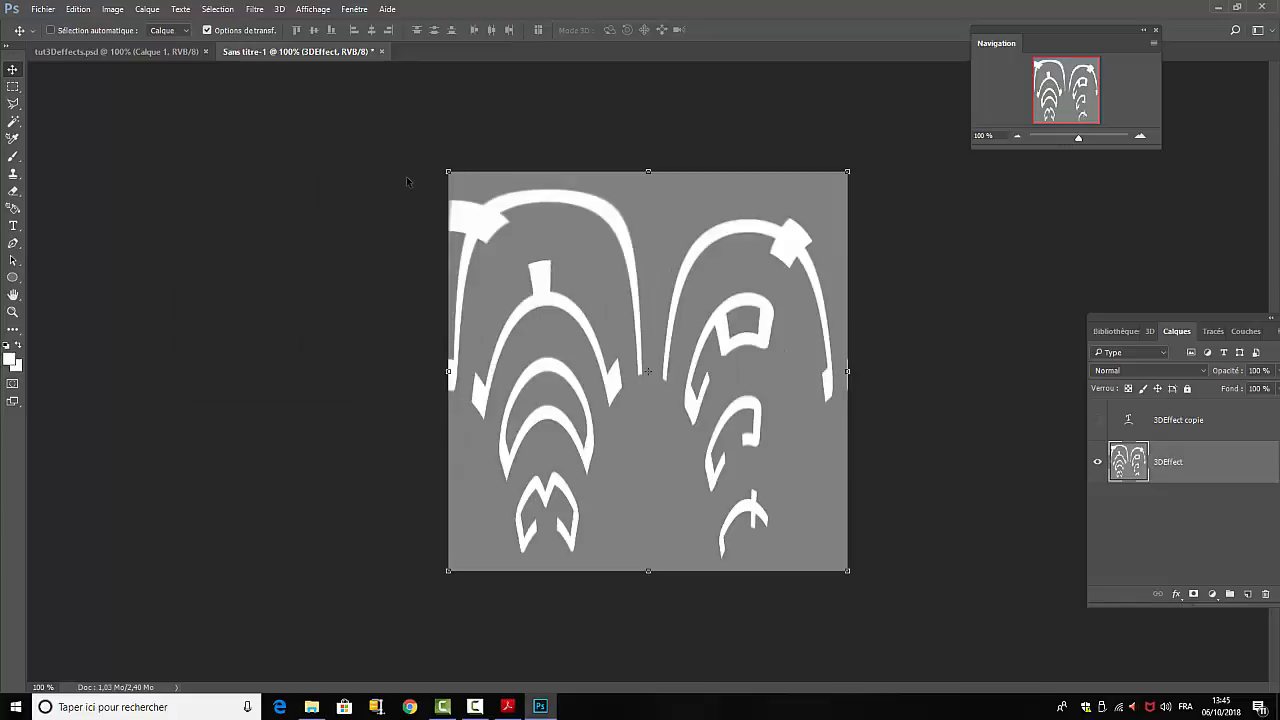
# Rotate the distorted 3DEffect layer by 90 degrees and commit the transformation
pyautogui.click(77, 10)
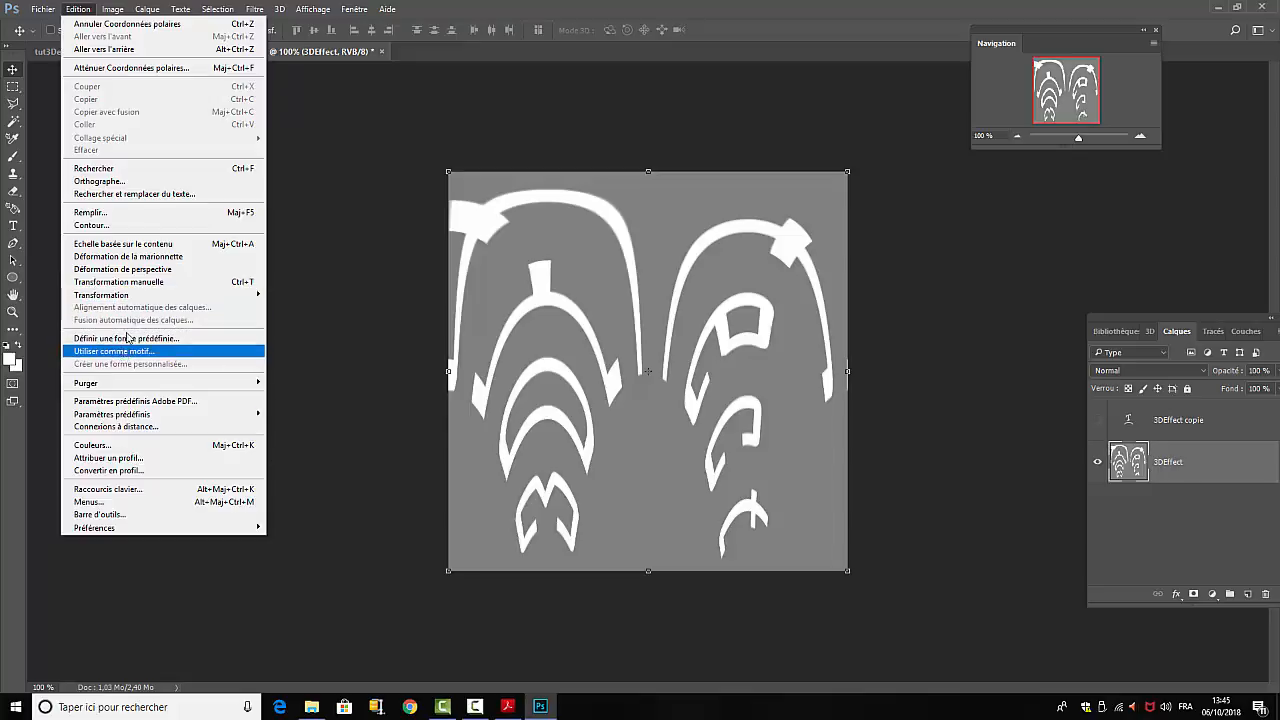
pyautogui.moveTo(142, 296)
pyautogui.click(322, 325)
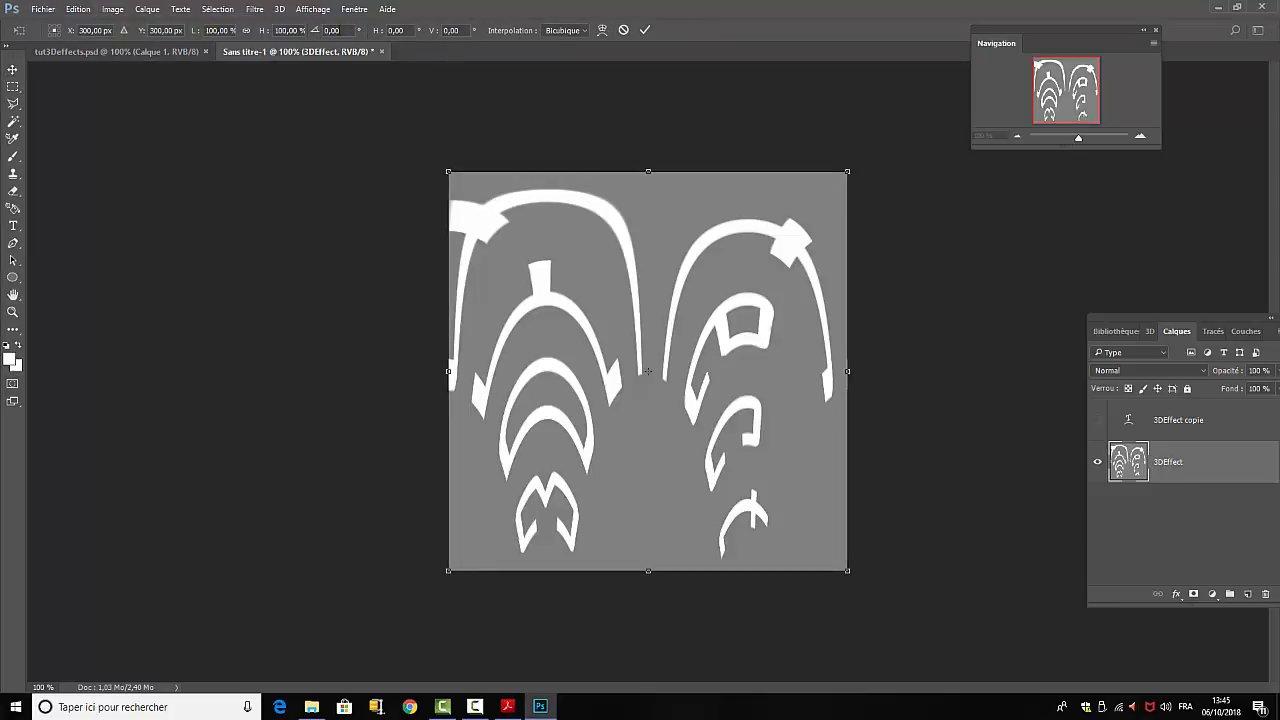
pyautogui.moveTo(342, 28); pyautogui.dragTo(326, 28)
pyautogui.write('90')
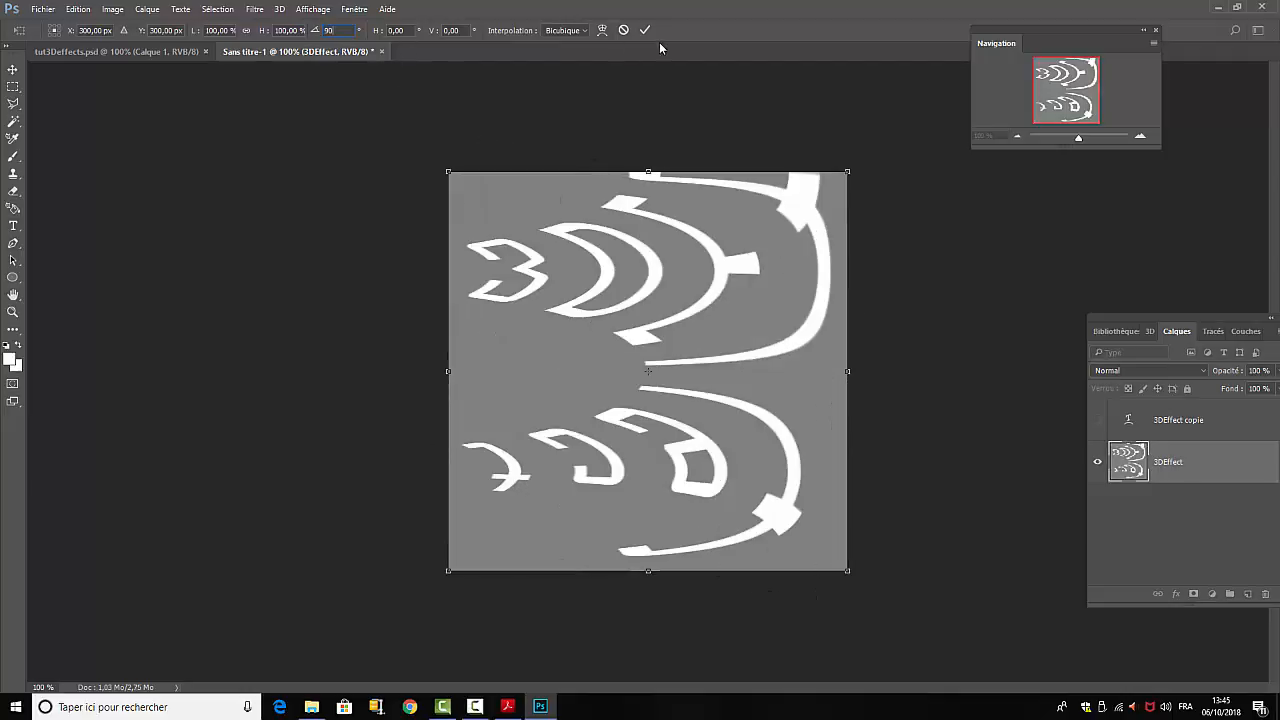
pyautogui.click(643, 31)
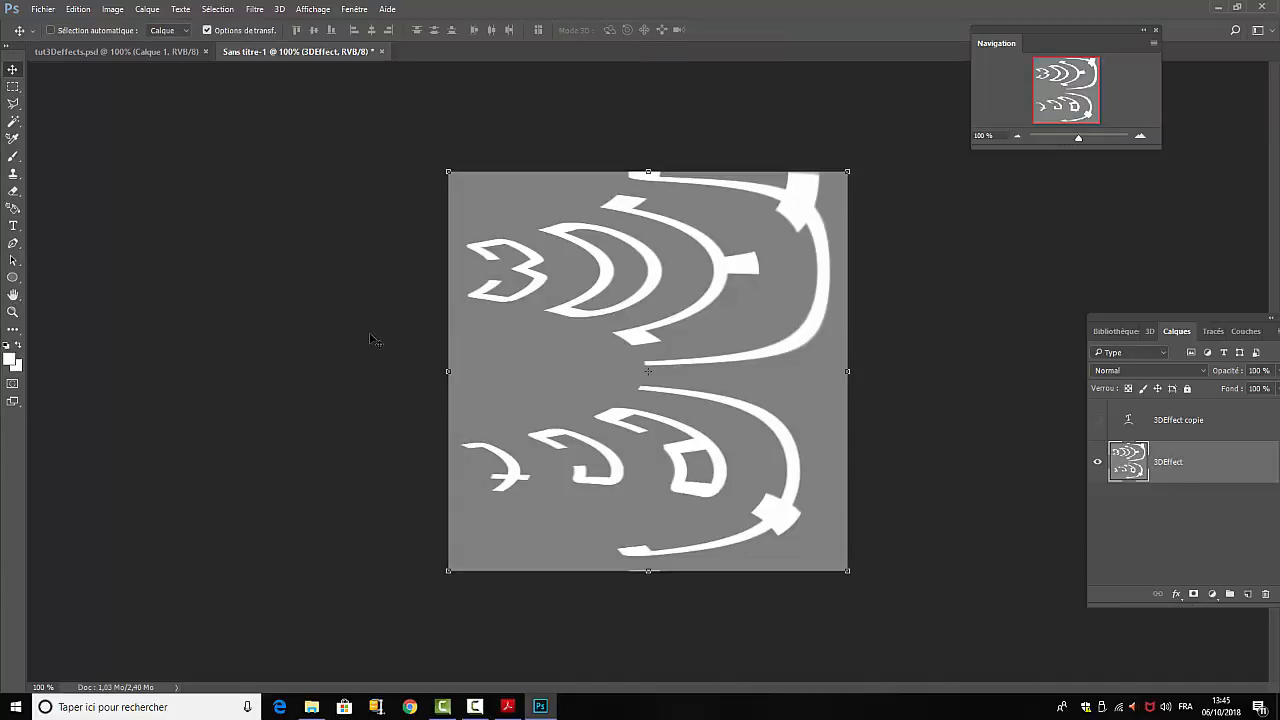
# Apply the Soufflerie filter to the rotated layer with the Soufflerie effect coming from Gauche
pyautogui.click(257, 12)
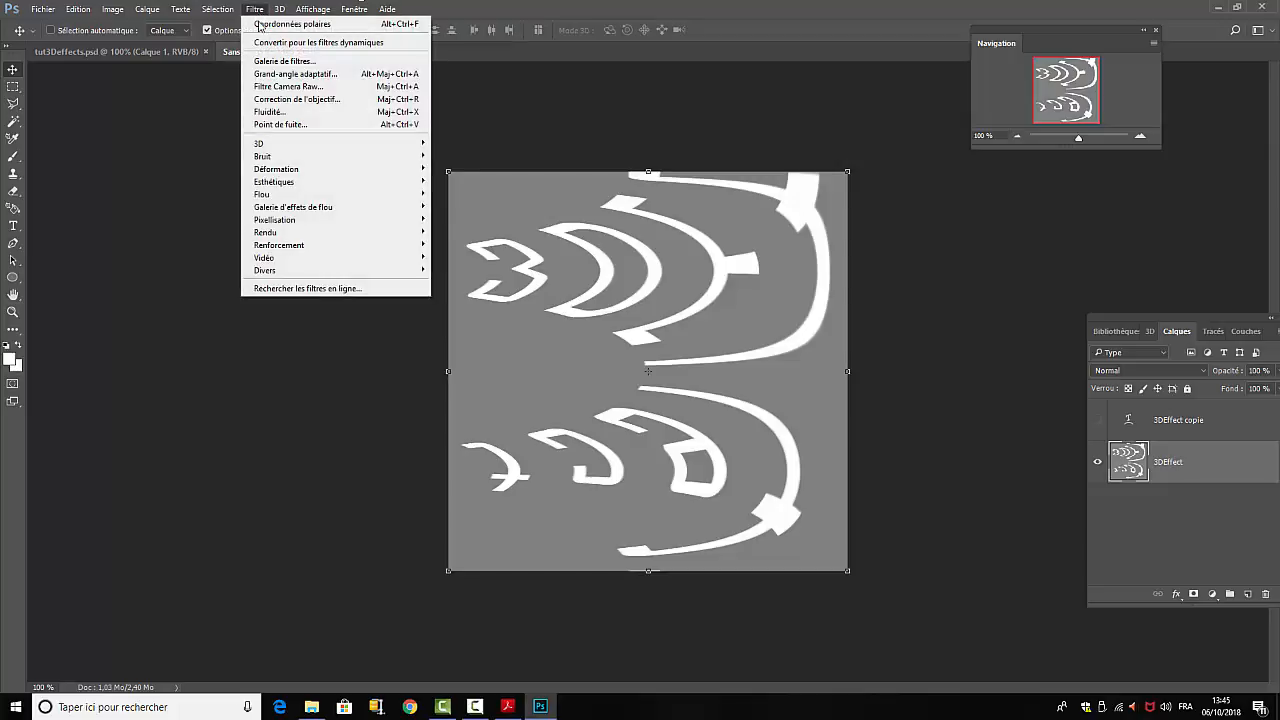
pyautogui.moveTo(285, 182)
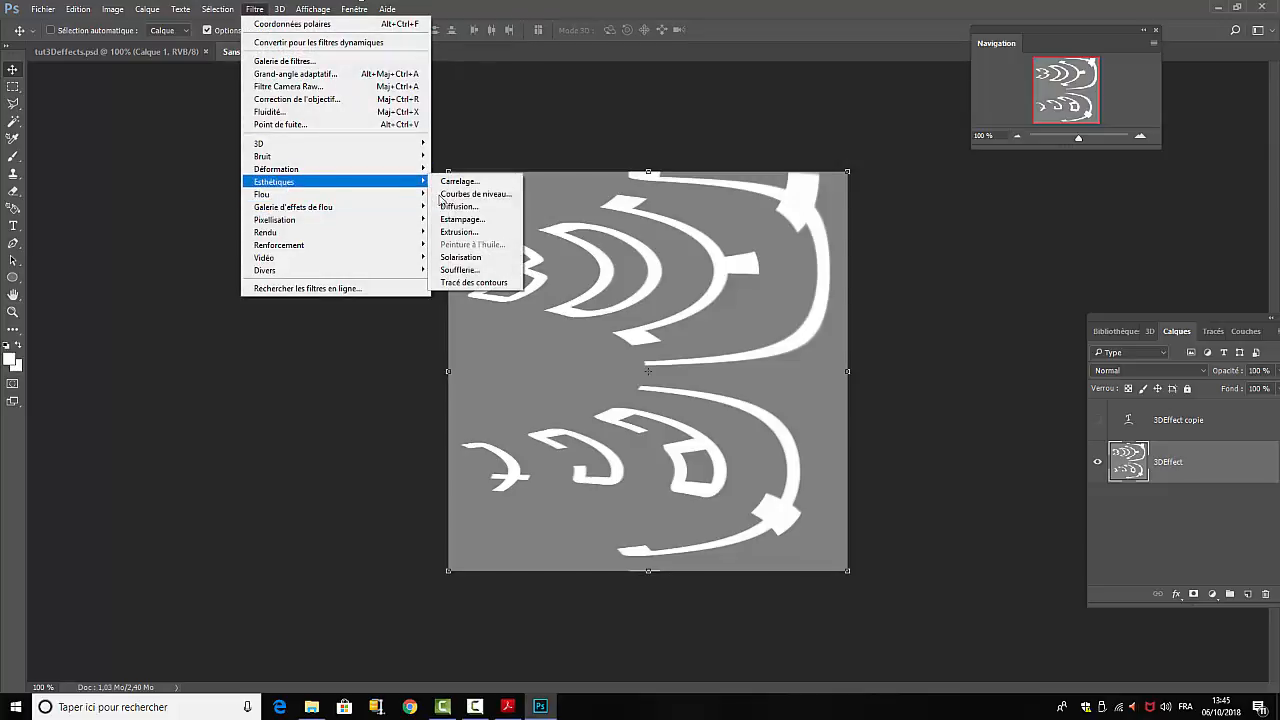
pyautogui.click(472, 270)
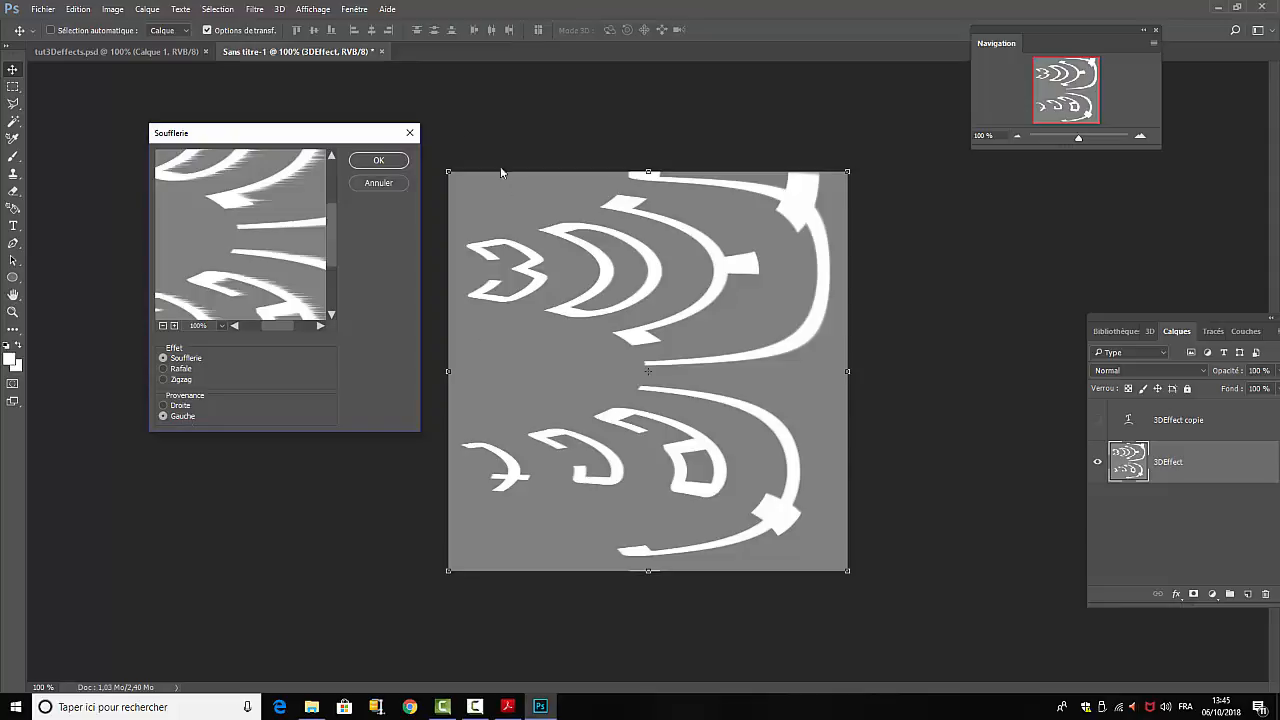
pyautogui.click(378, 161)
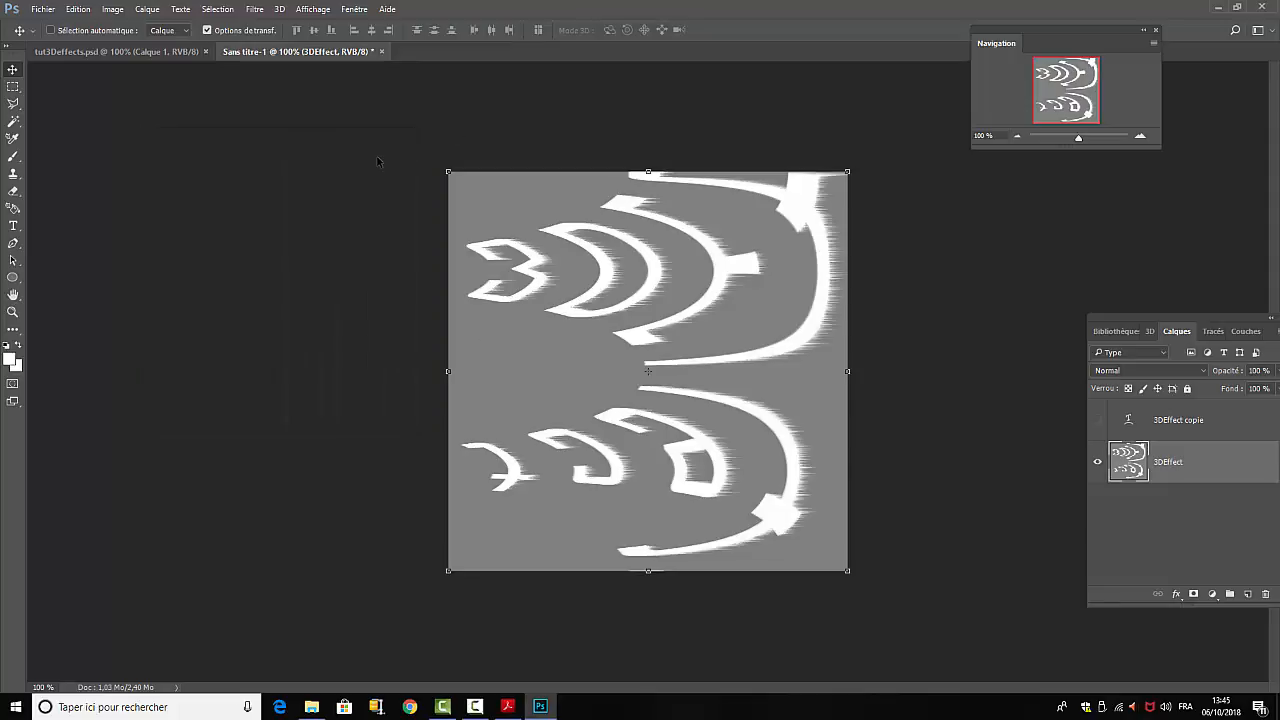
# Reapply the same Soufflerie filter about ten more times to build up long, smooth white streaks on the 3DEffect layer
pyautogui.click(255, 10)
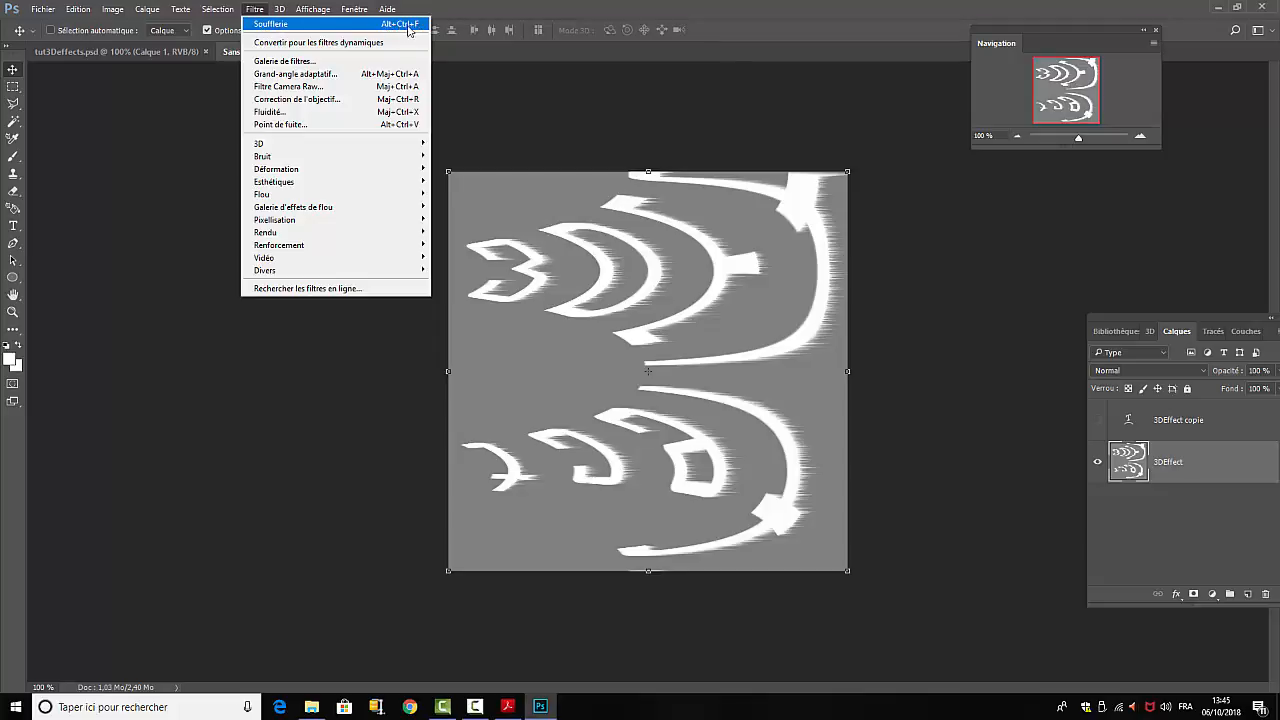
pyautogui.click(274, 24)
pyautogui.click(255, 9)
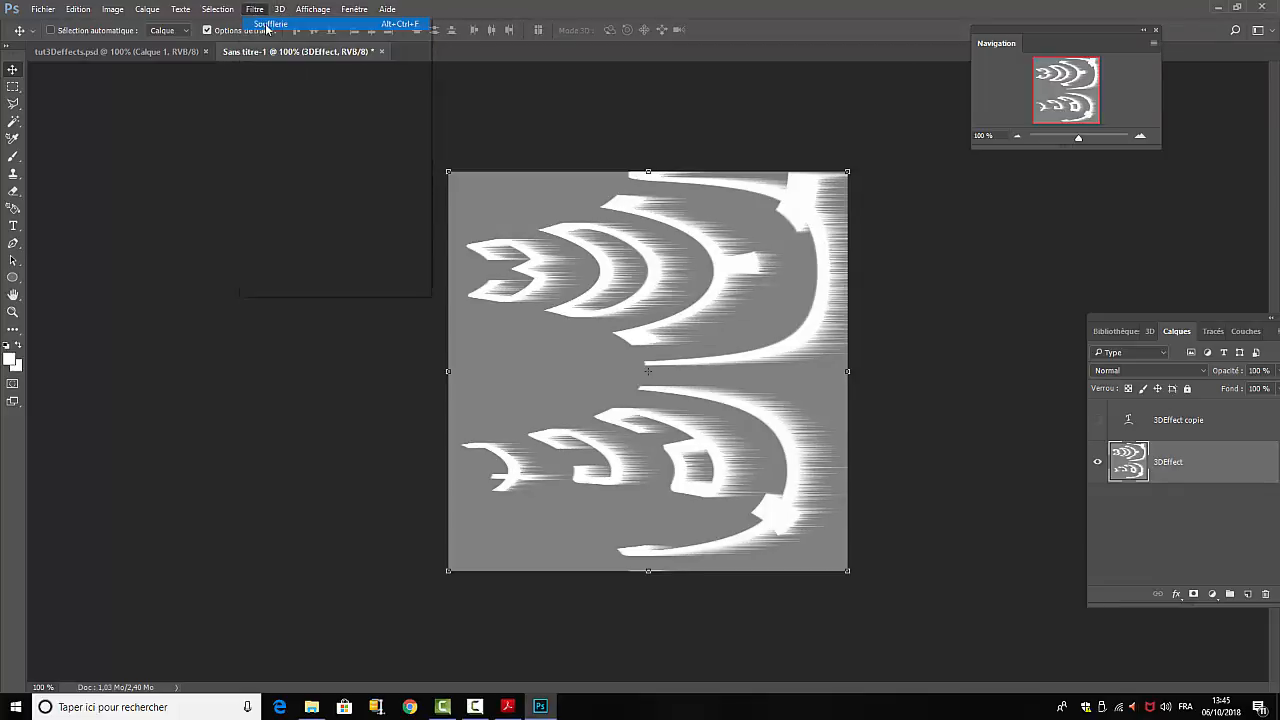
pyautogui.click(255, 9)
pyautogui.click(268, 24)
pyautogui.click(257, 10)
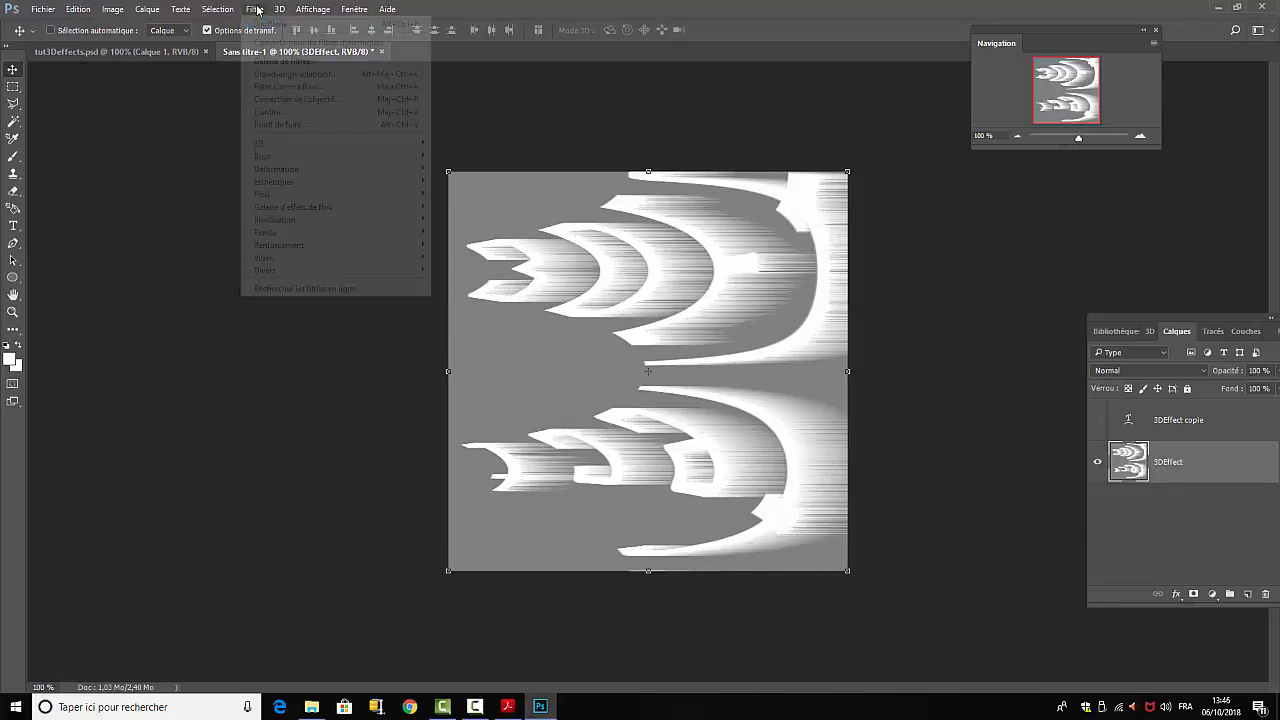
pyautogui.click(268, 24)
pyautogui.click(255, 9)
pyautogui.click(265, 24)
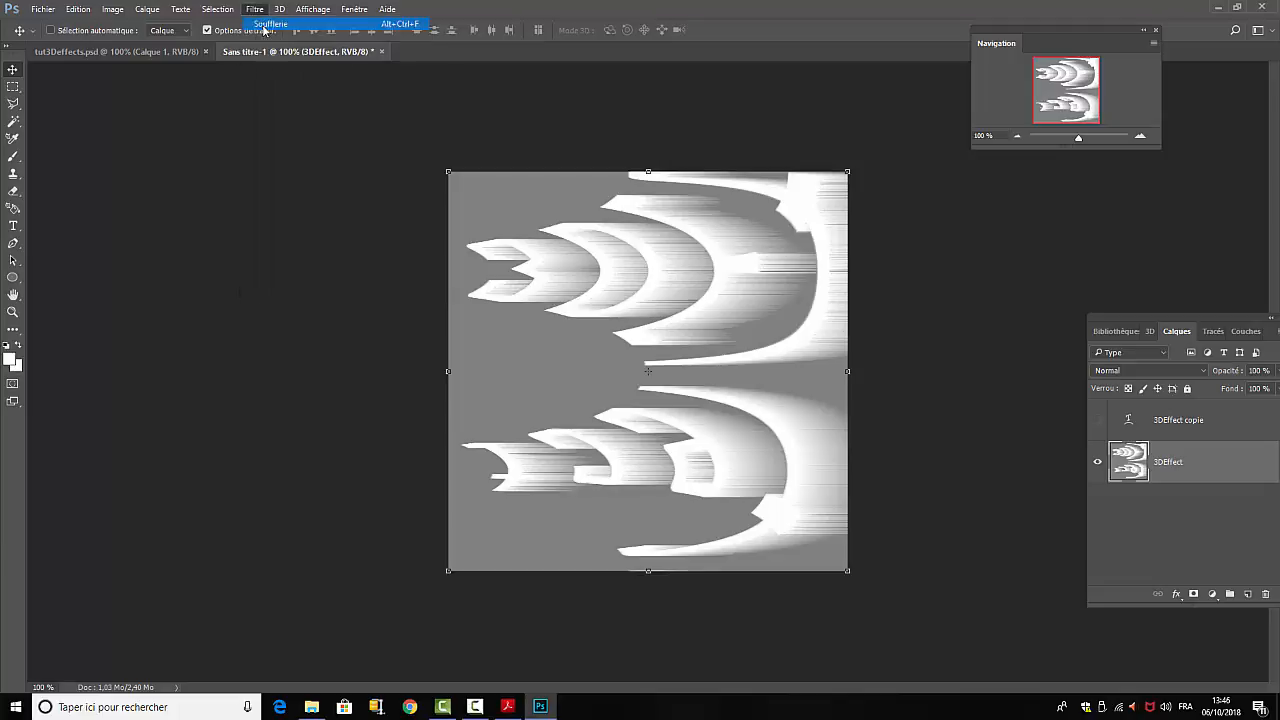
pyautogui.click(255, 9)
pyautogui.click(265, 24)
pyautogui.click(255, 9)
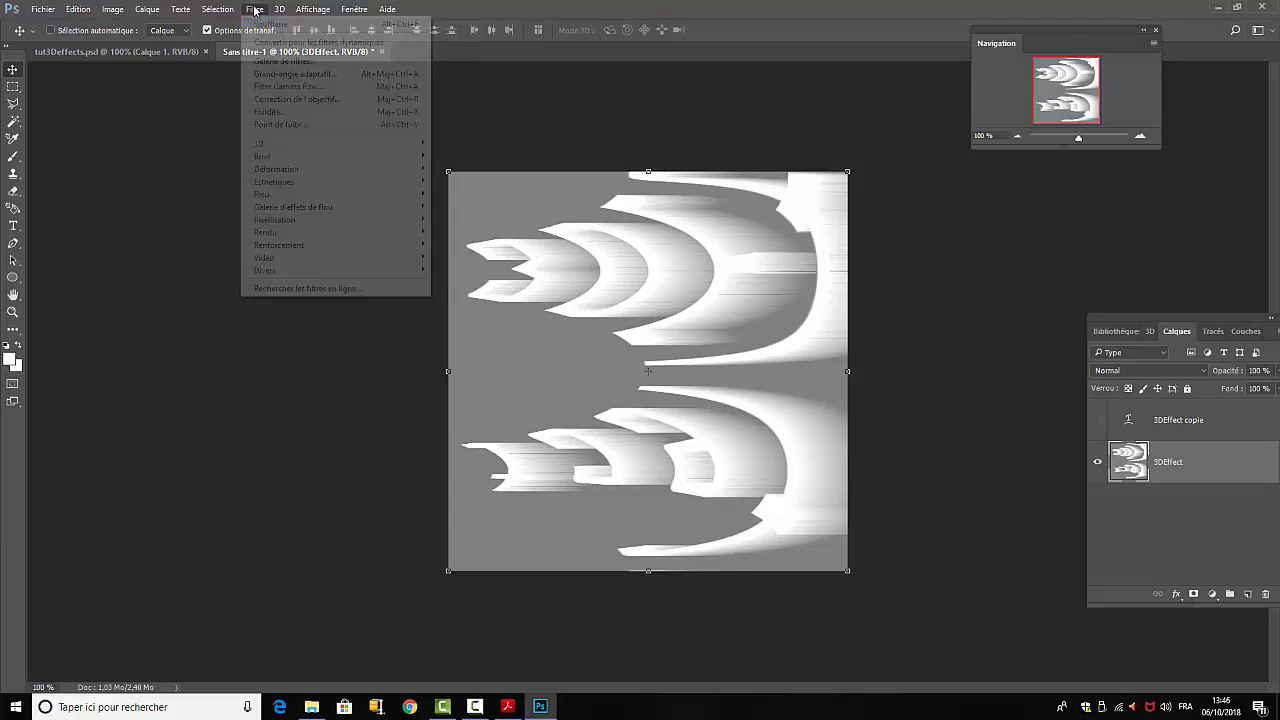
pyautogui.click(265, 24)
pyautogui.click(255, 9)
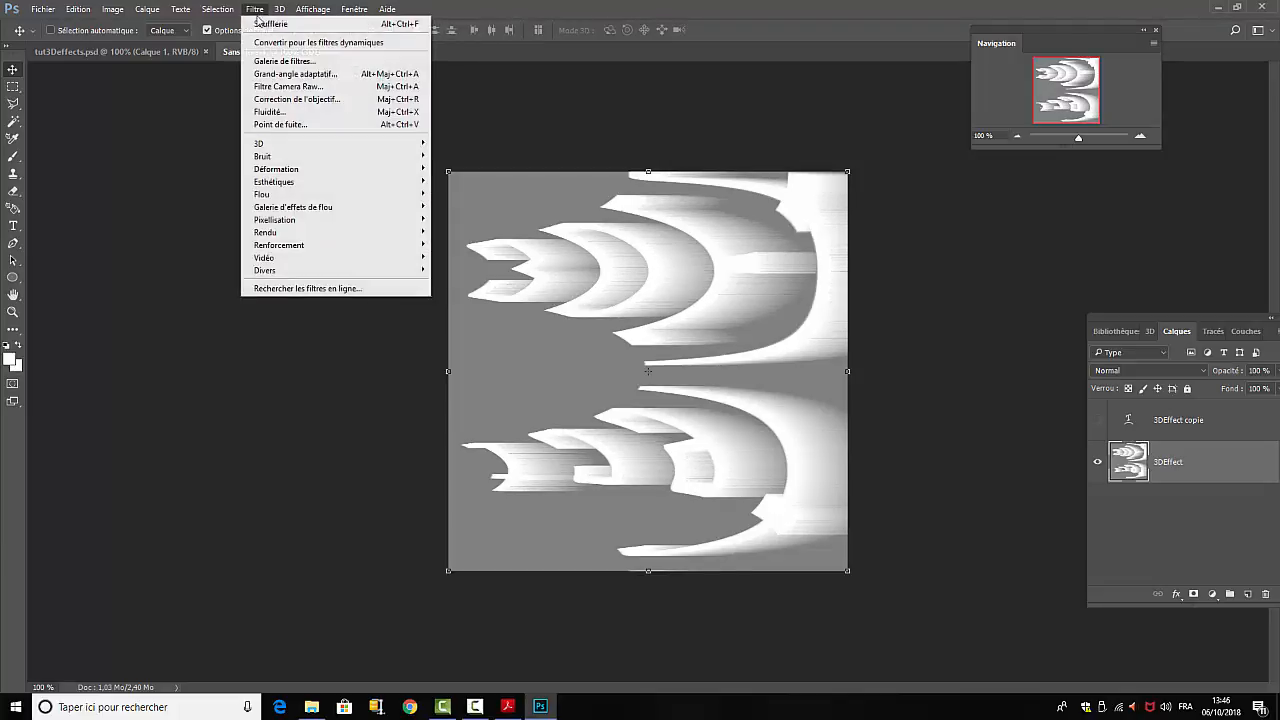
pyautogui.click(265, 24)
pyautogui.click(255, 9)
pyautogui.click(265, 24)
pyautogui.click(255, 9)
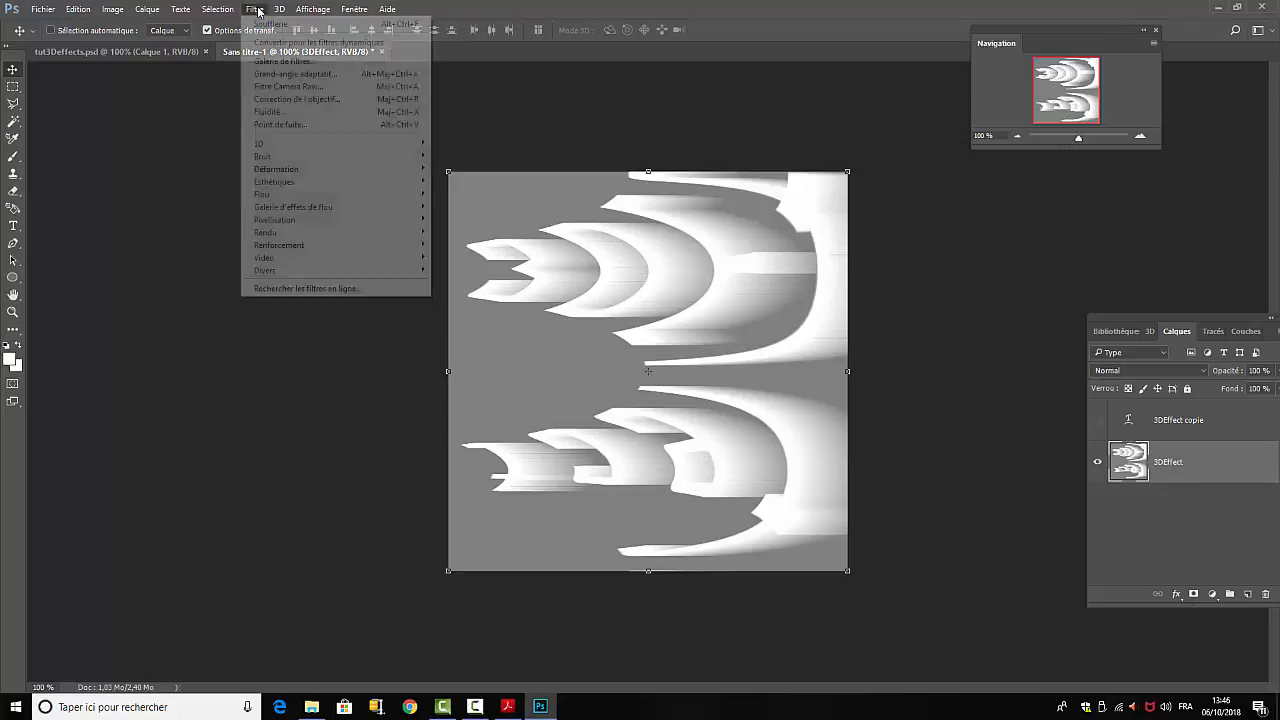
pyautogui.click(265, 24)
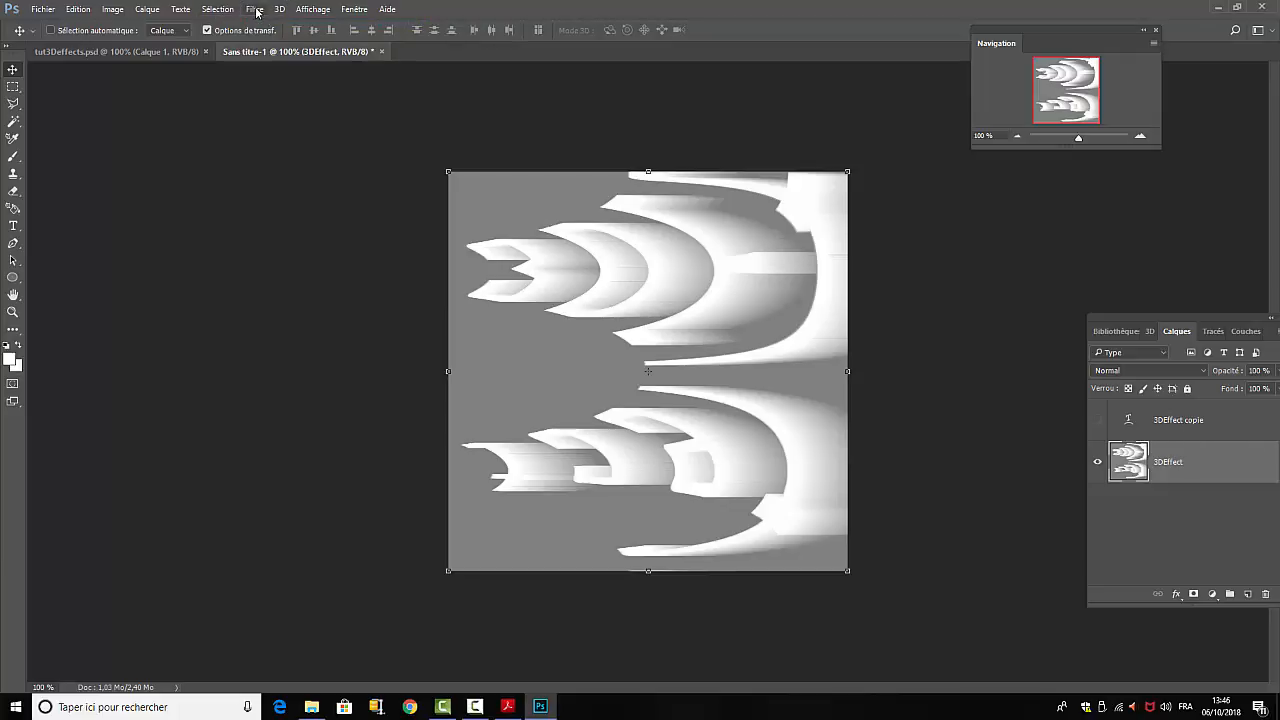
# Rotate the streaked 3DEffect layer by -90 degrees and commit the transformation
pyautogui.click(77, 12)
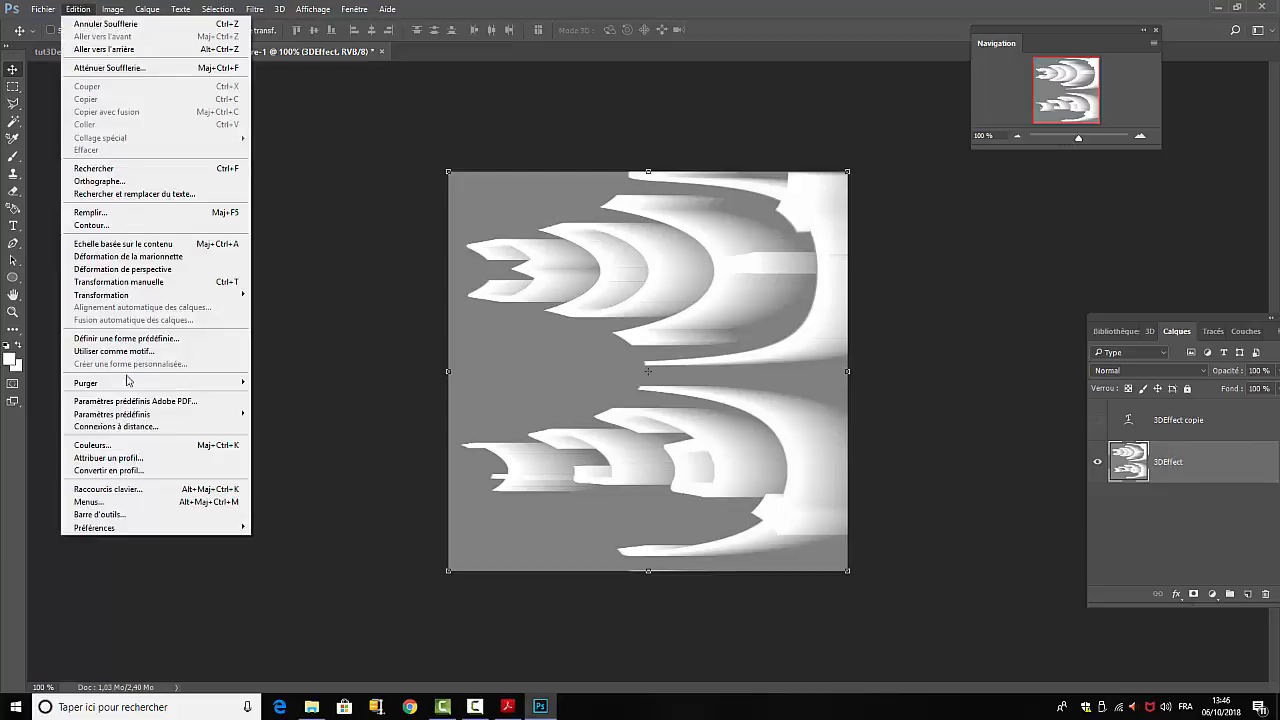
pyautogui.moveTo(128, 300)
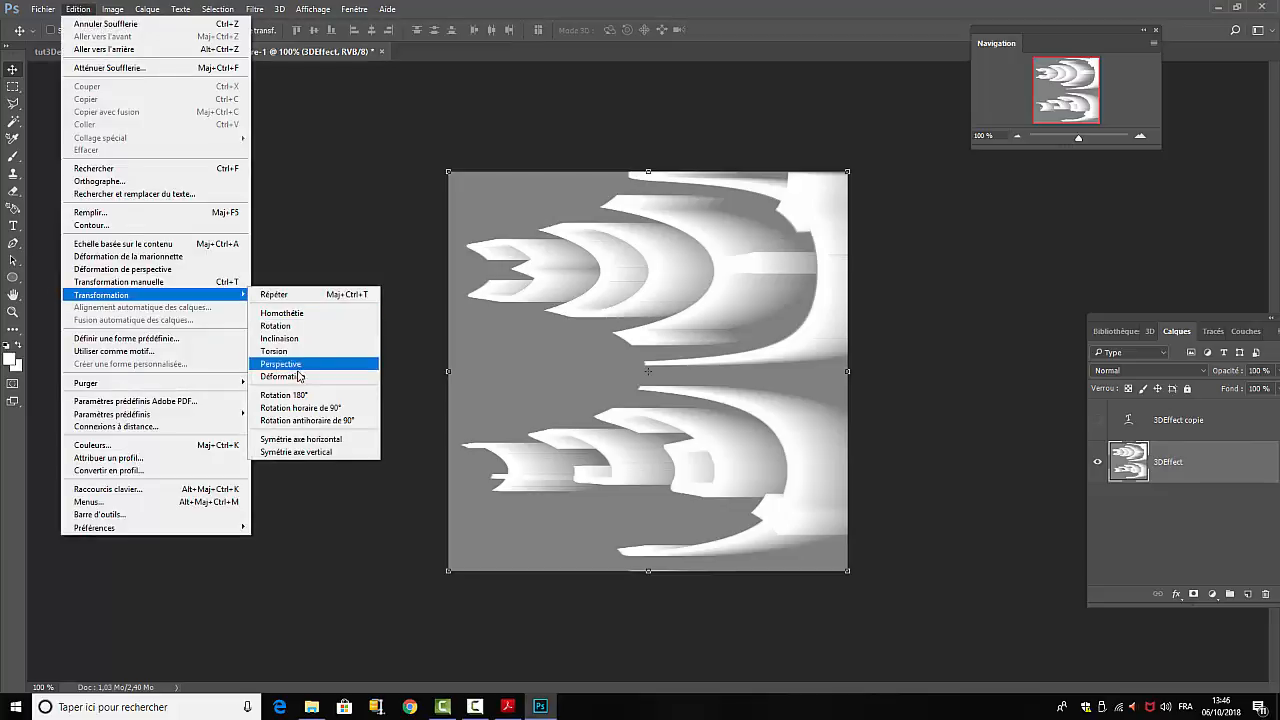
pyautogui.click(285, 327)
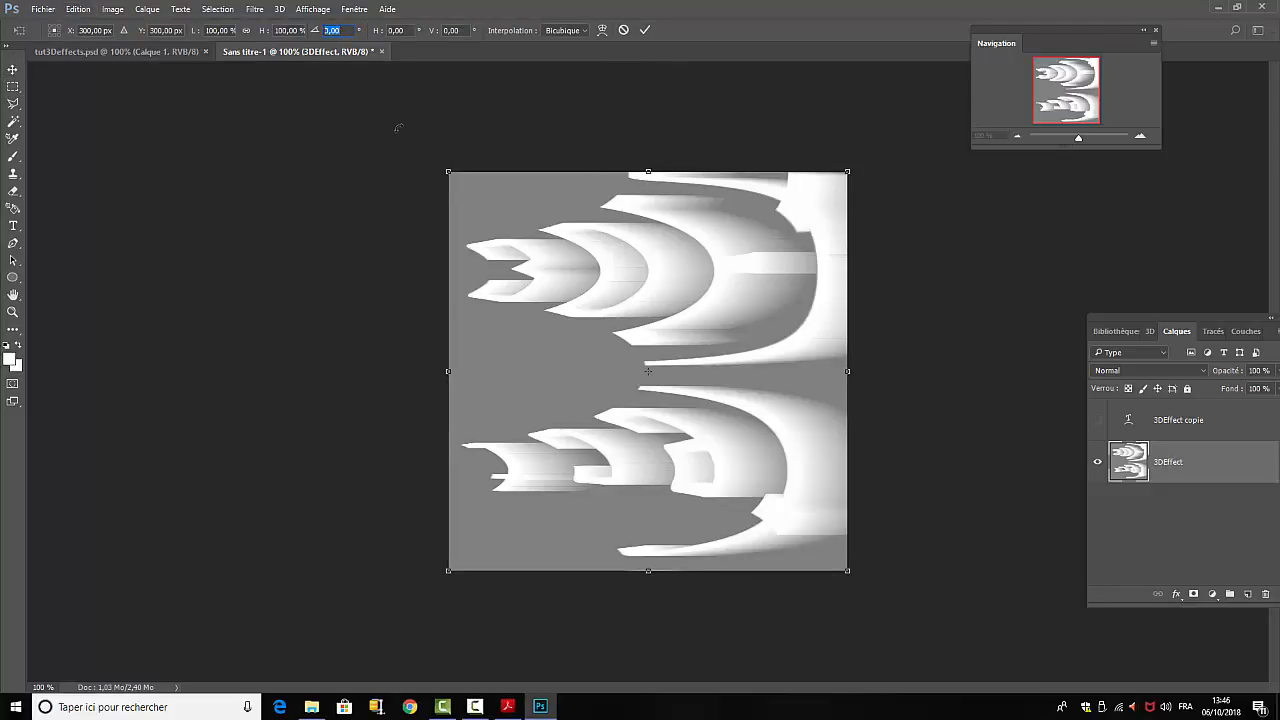
pyautogui.write('-90')
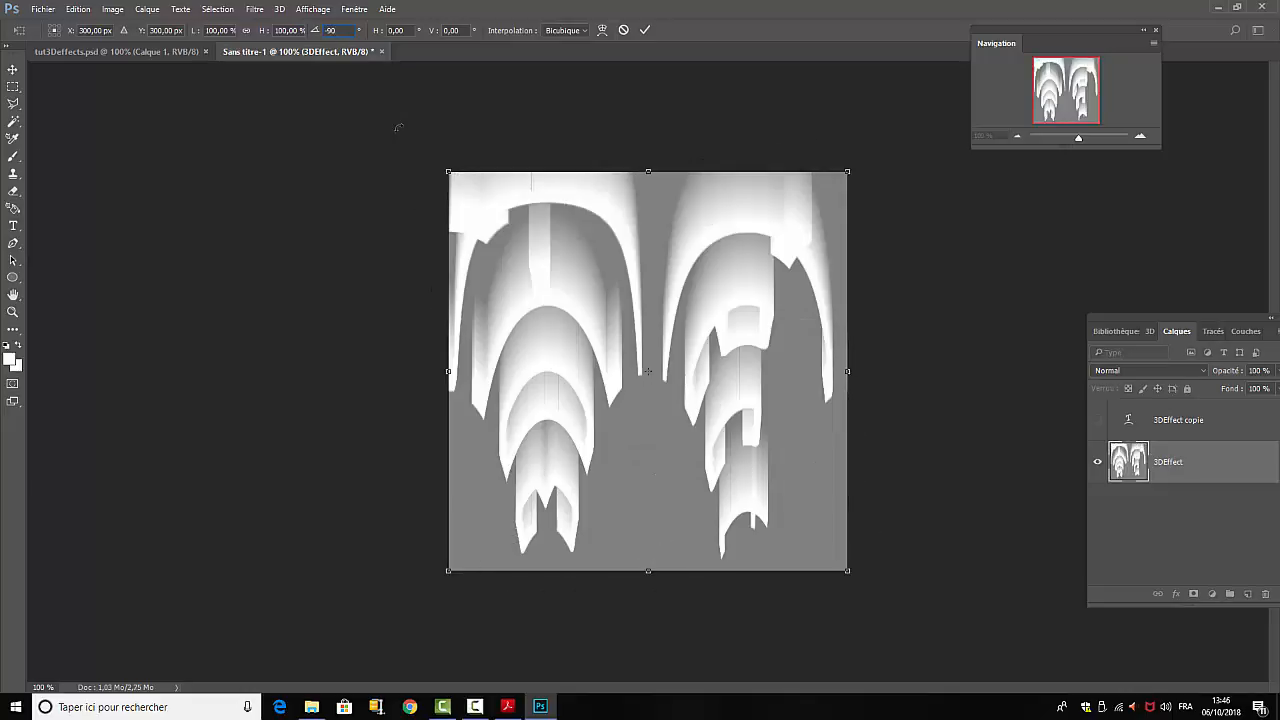
pyautogui.click(645, 30)
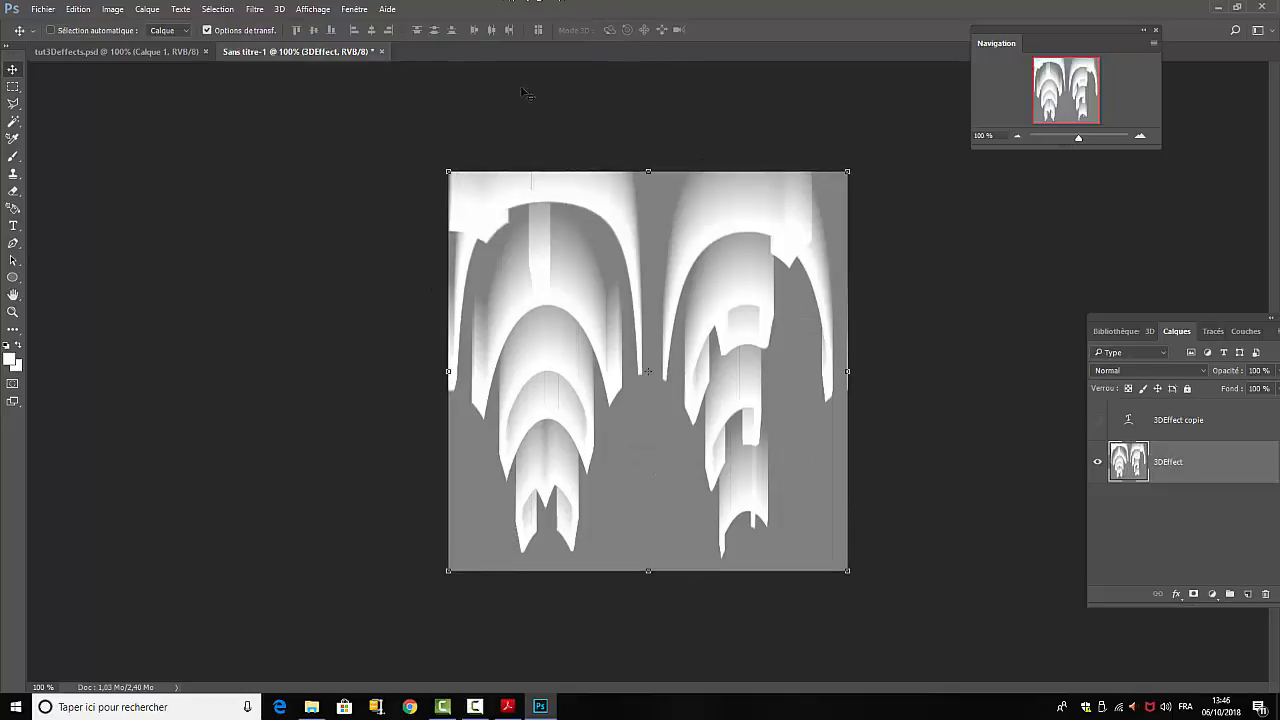
# Apply the Coordonnées polaires filter with Rectangulaire en polaire to the 3DEffect layer and show the 3DEffect copie layer
pyautogui.click(254, 9)
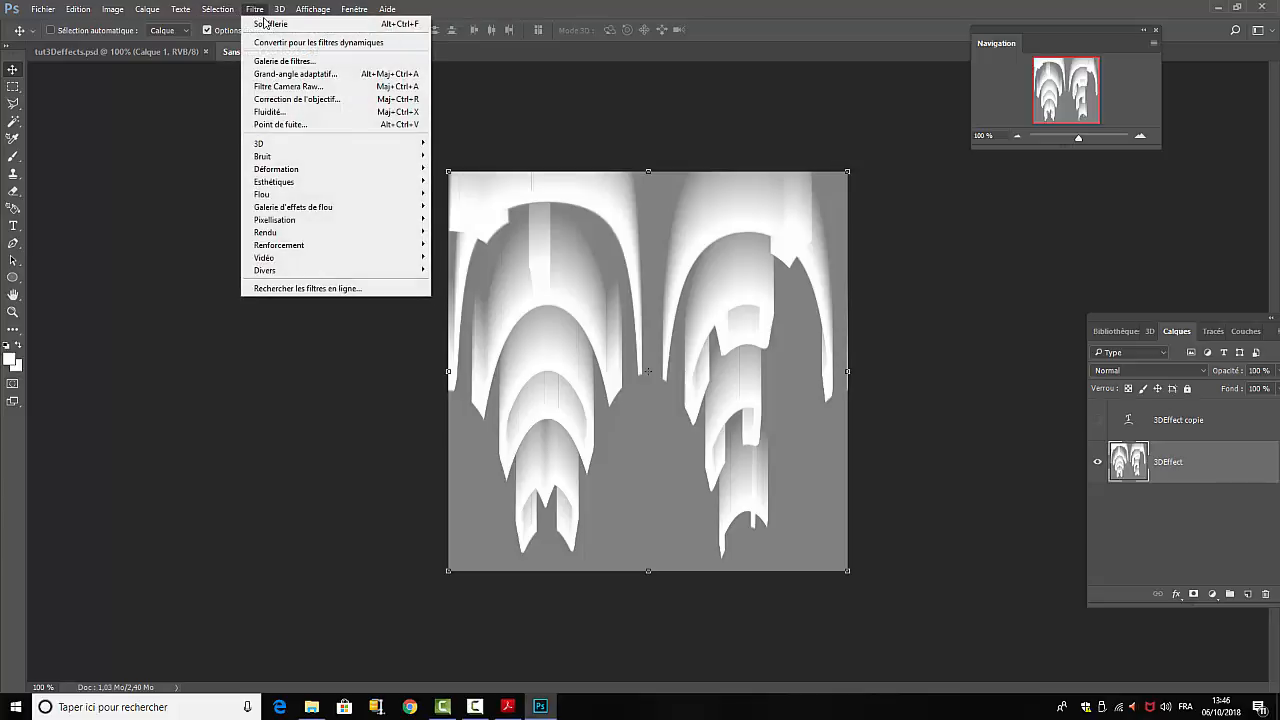
pyautogui.moveTo(328, 170)
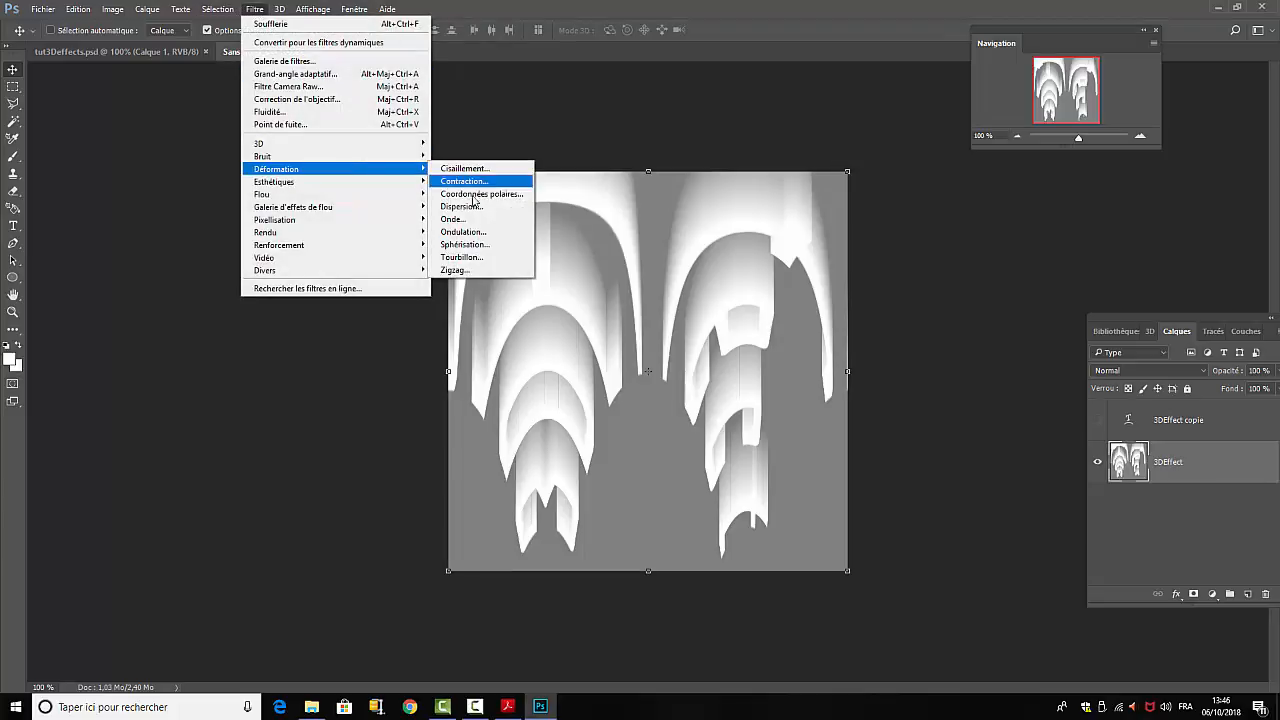
pyautogui.click(476, 194)
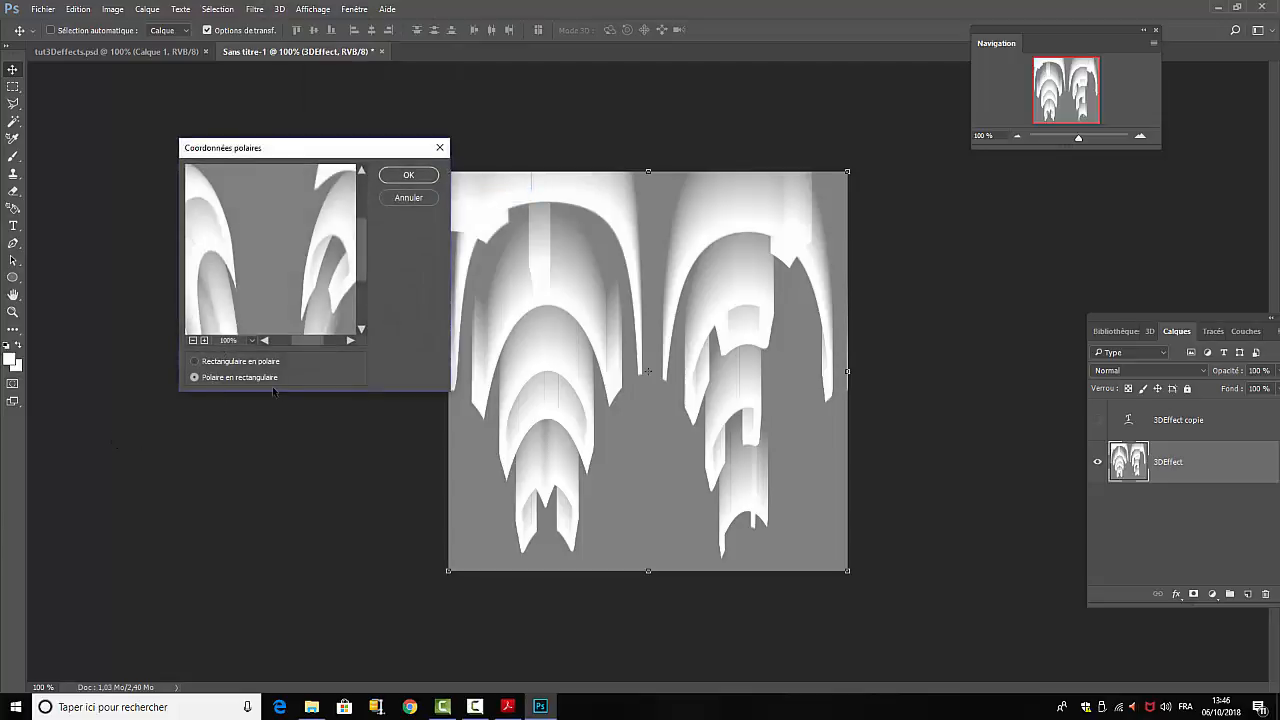
pyautogui.click(195, 361)
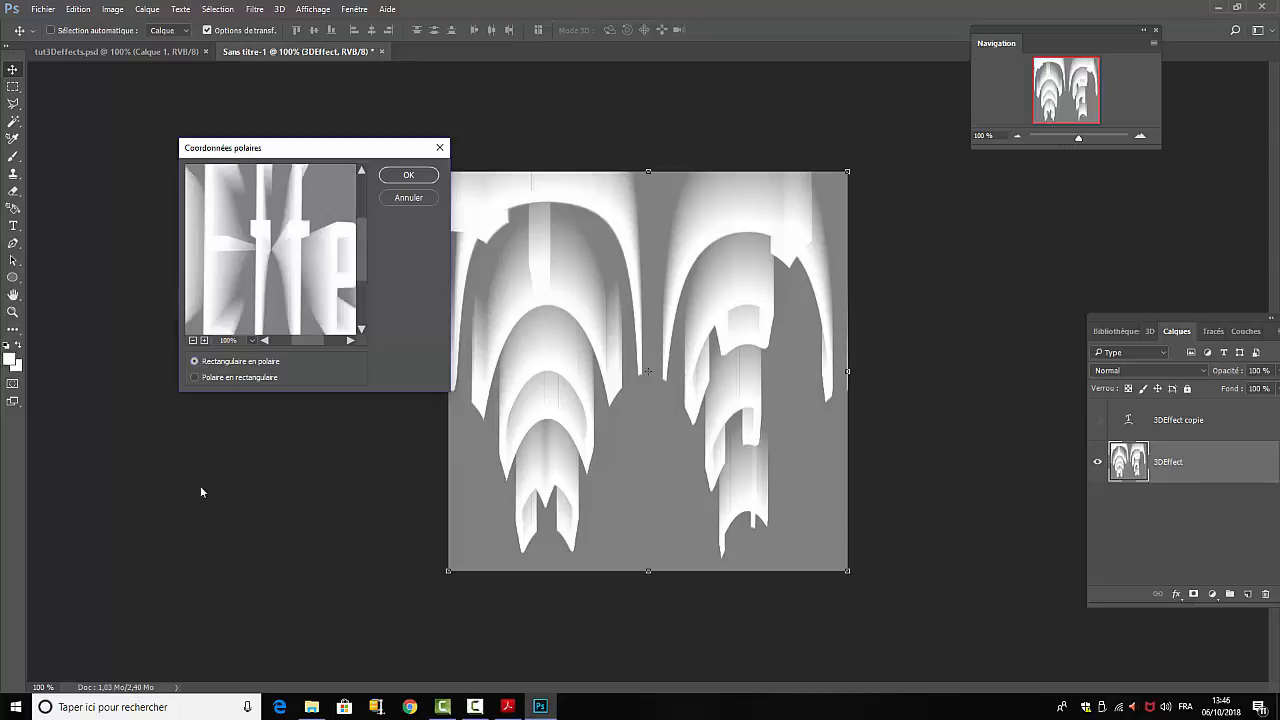
pyautogui.click(409, 177)
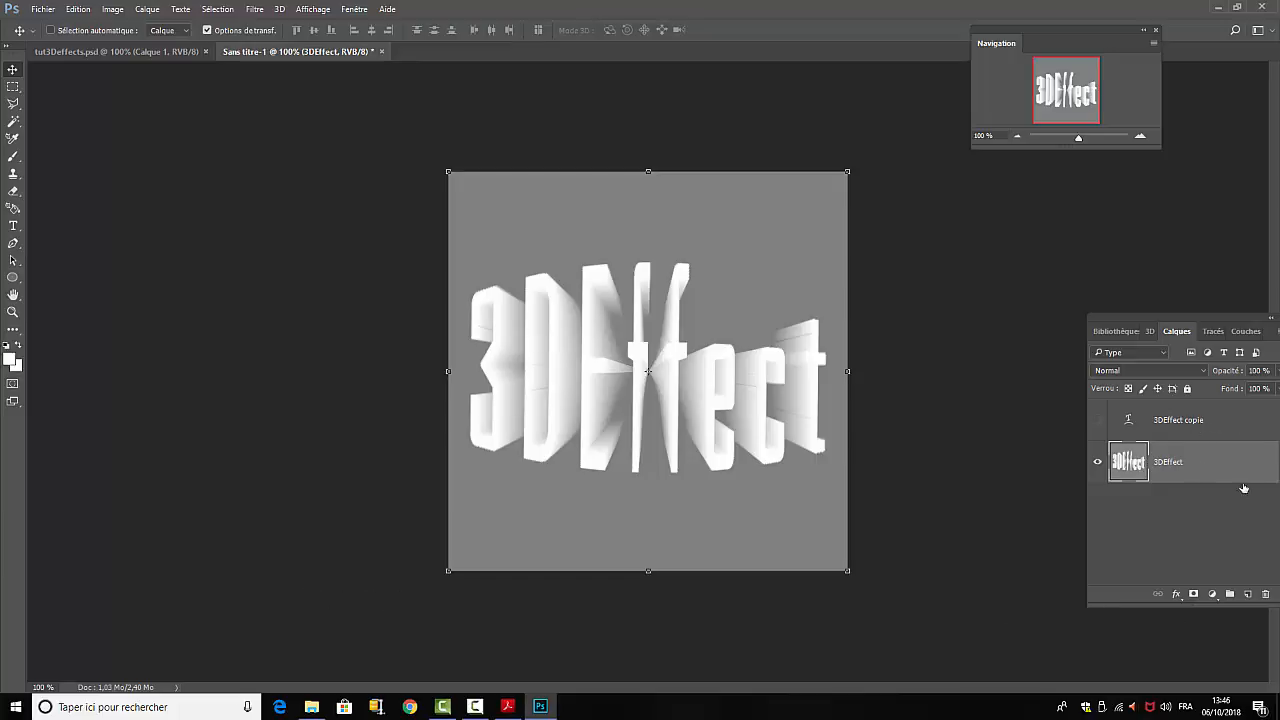
pyautogui.click(1098, 422)
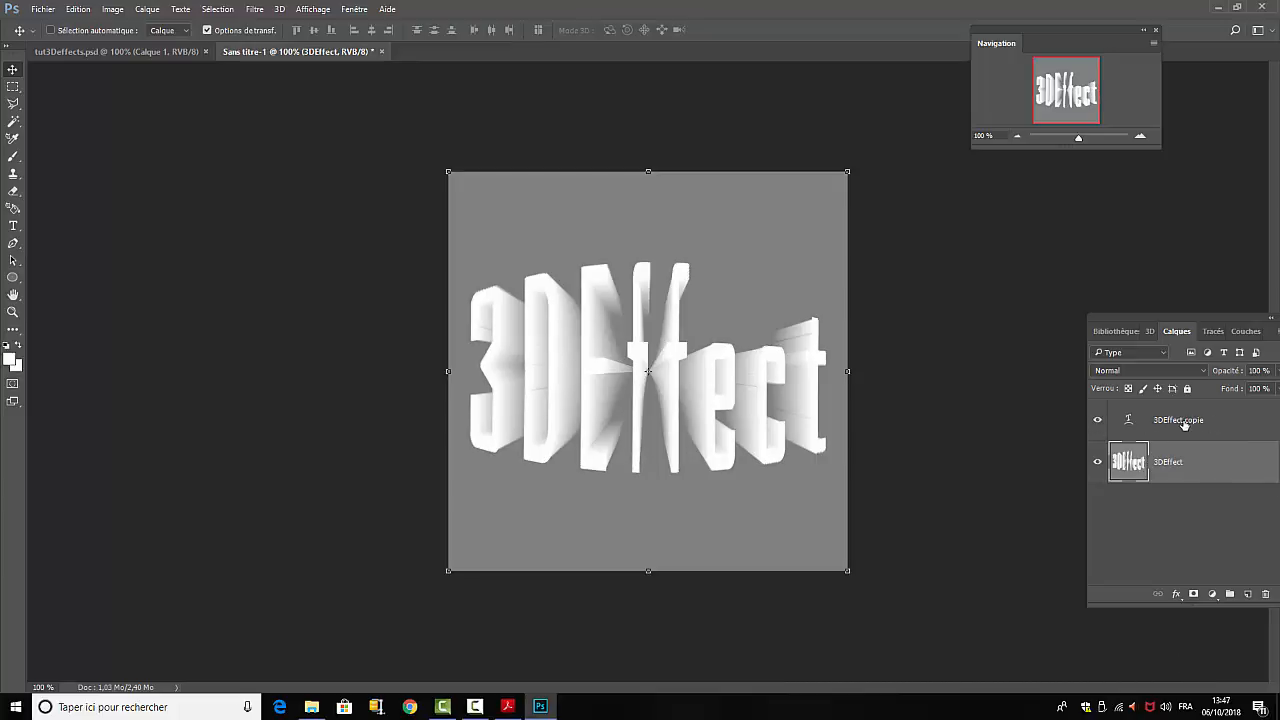
pyautogui.click(148, 9)
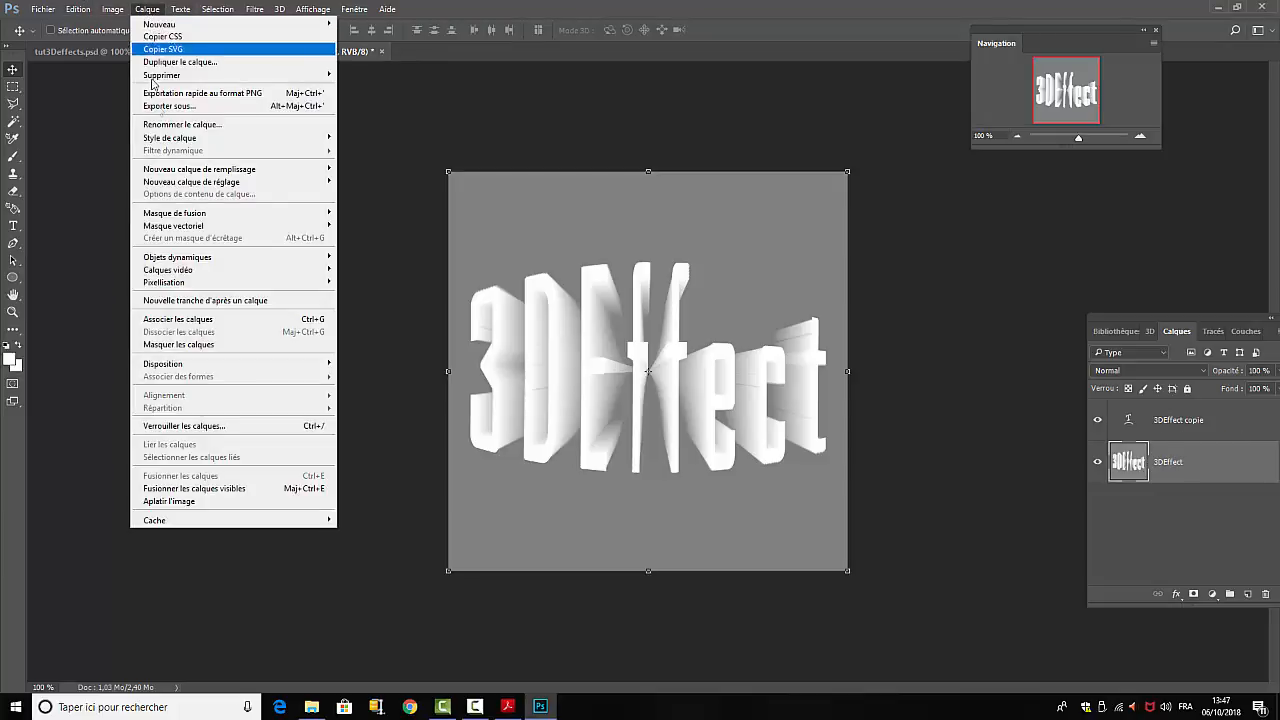
pyautogui.moveTo(172, 137)
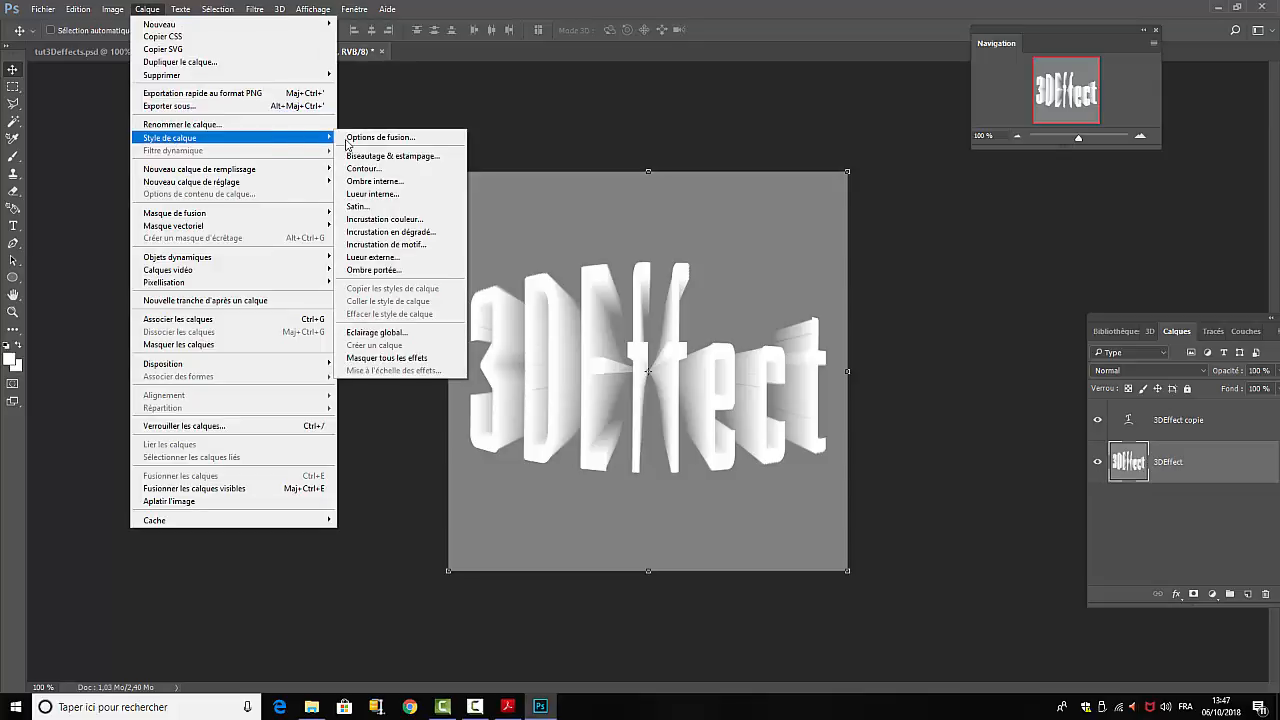
pyautogui.click(371, 138)
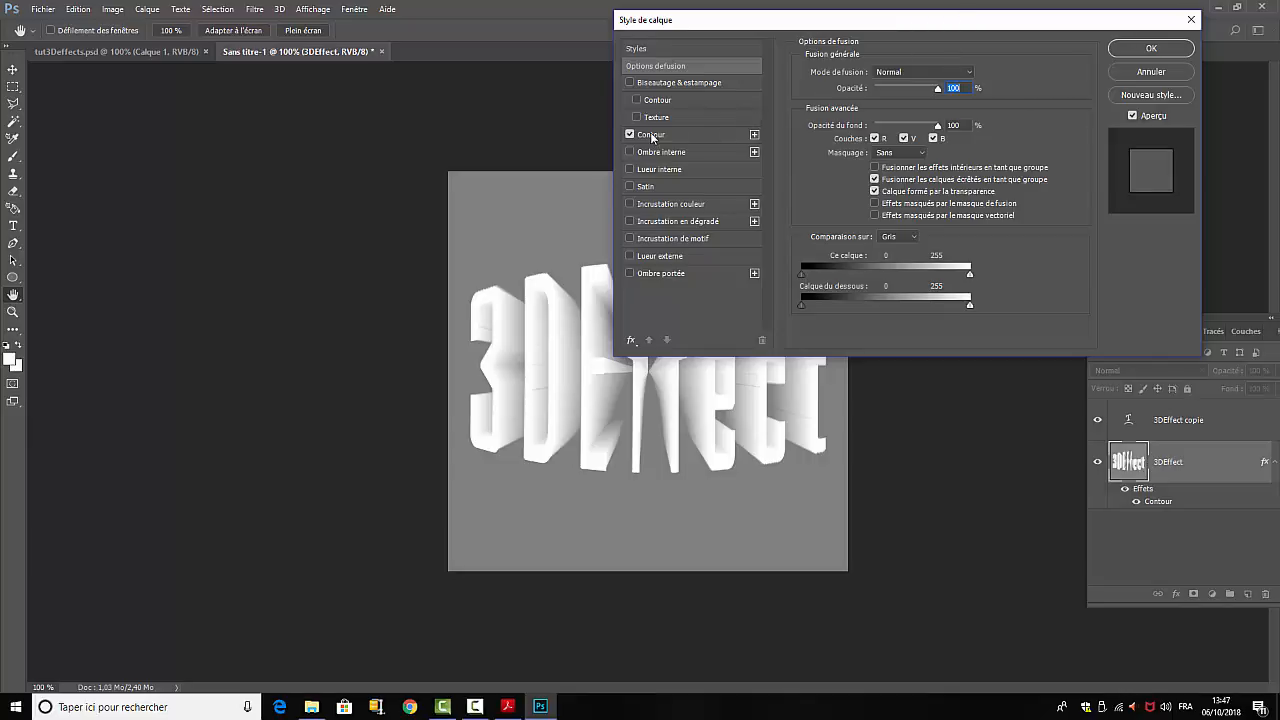
pyautogui.click(630, 134)
pyautogui.moveTo(979, 28); pyautogui.dragTo(1221, 186)
pyautogui.moveTo(1135, 190); pyautogui.dragTo(360, 185)
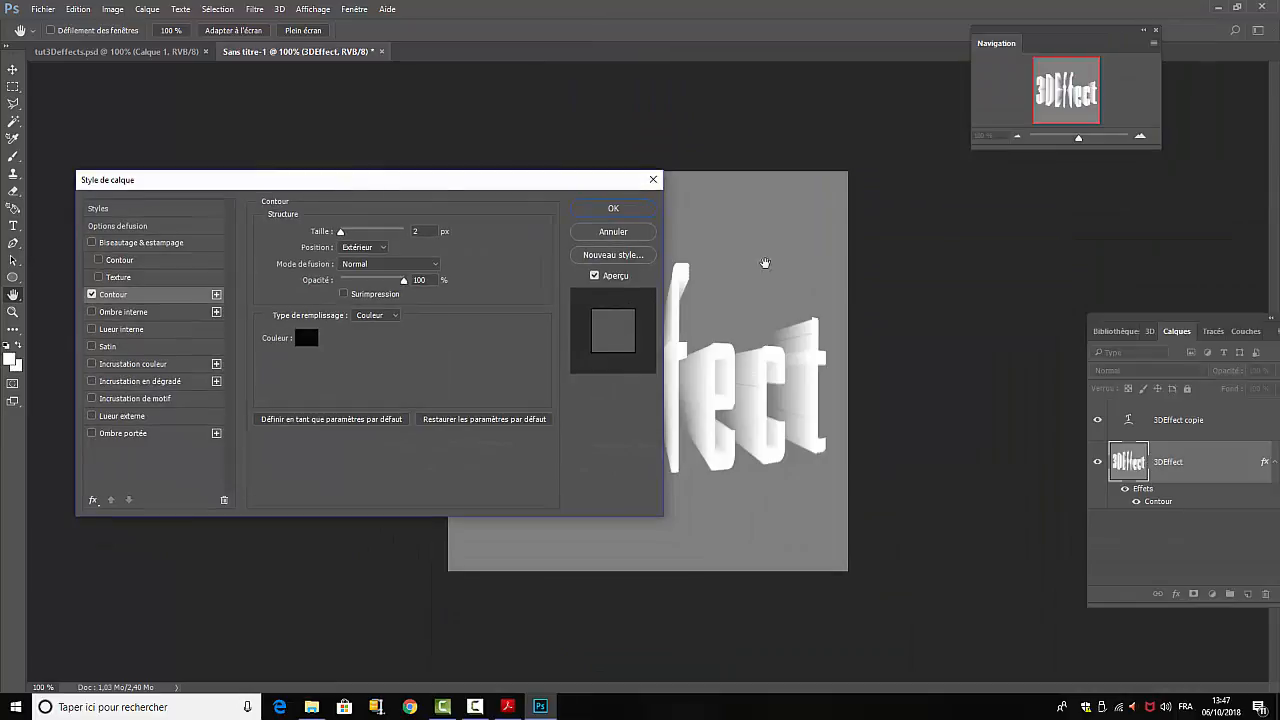
pyautogui.click(635, 236)
# Add a 2 px black exterior Contour and a linear dark-to-bright red Incrustation en dégradé to the 3DEffect copie layer
pyautogui.click(1180, 420)
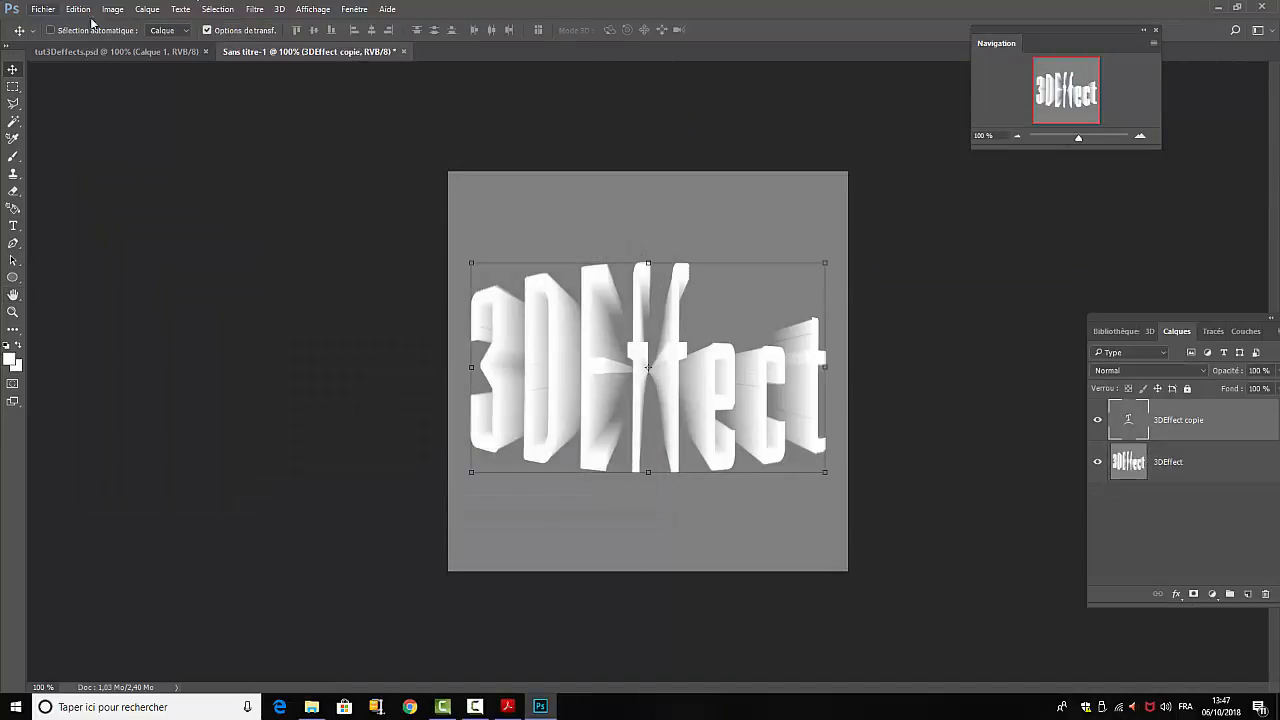
pyautogui.click(147, 9)
pyautogui.moveTo(170, 137)
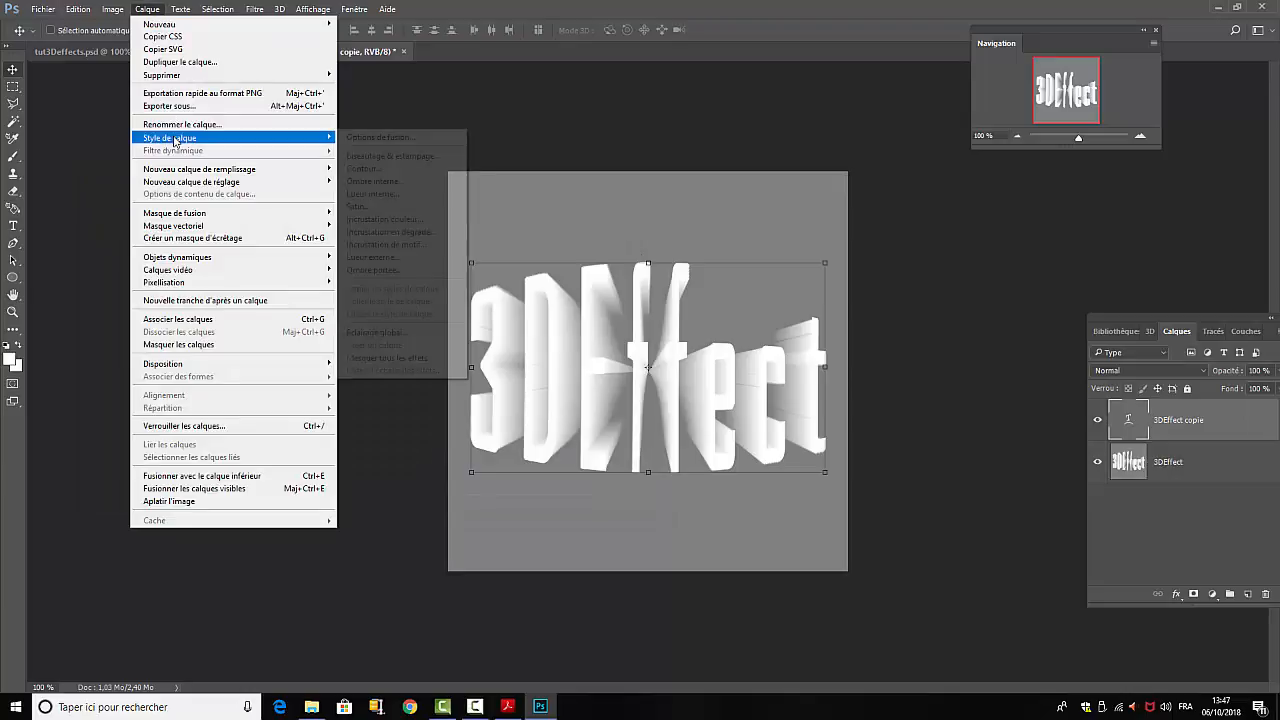
pyautogui.click(380, 136)
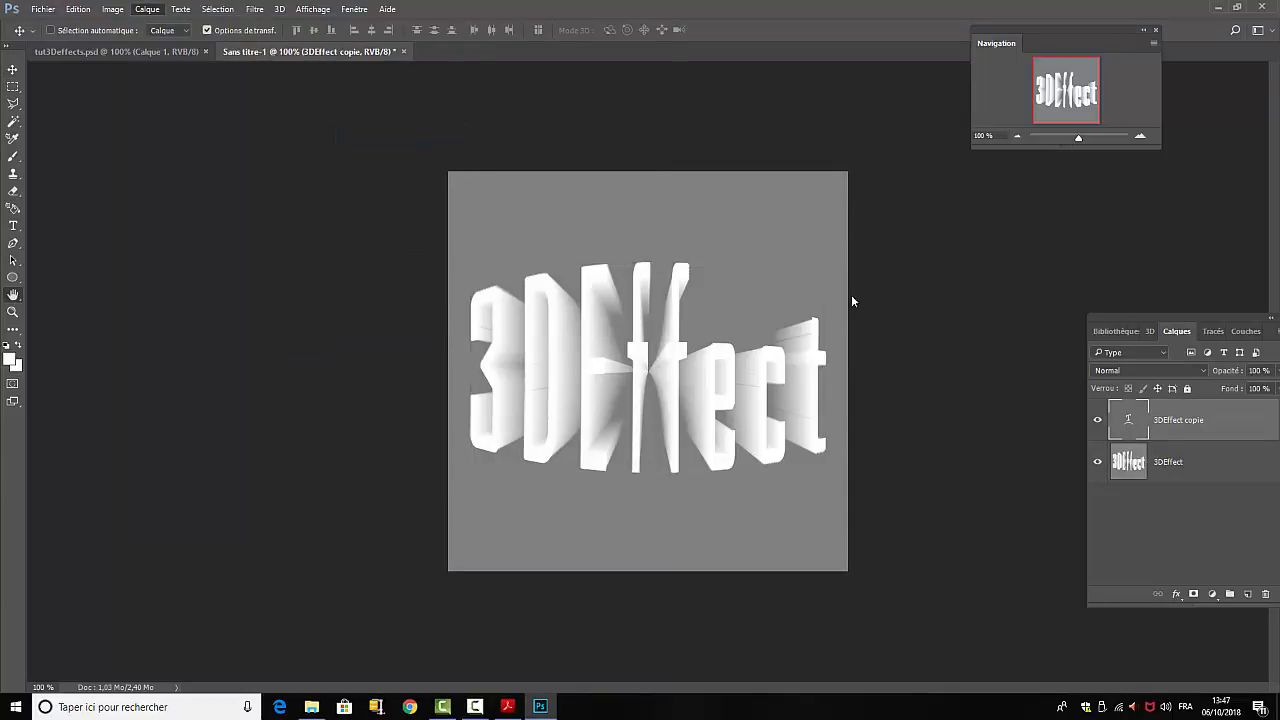
pyautogui.moveTo(323, 180); pyautogui.dragTo(1091, 148)
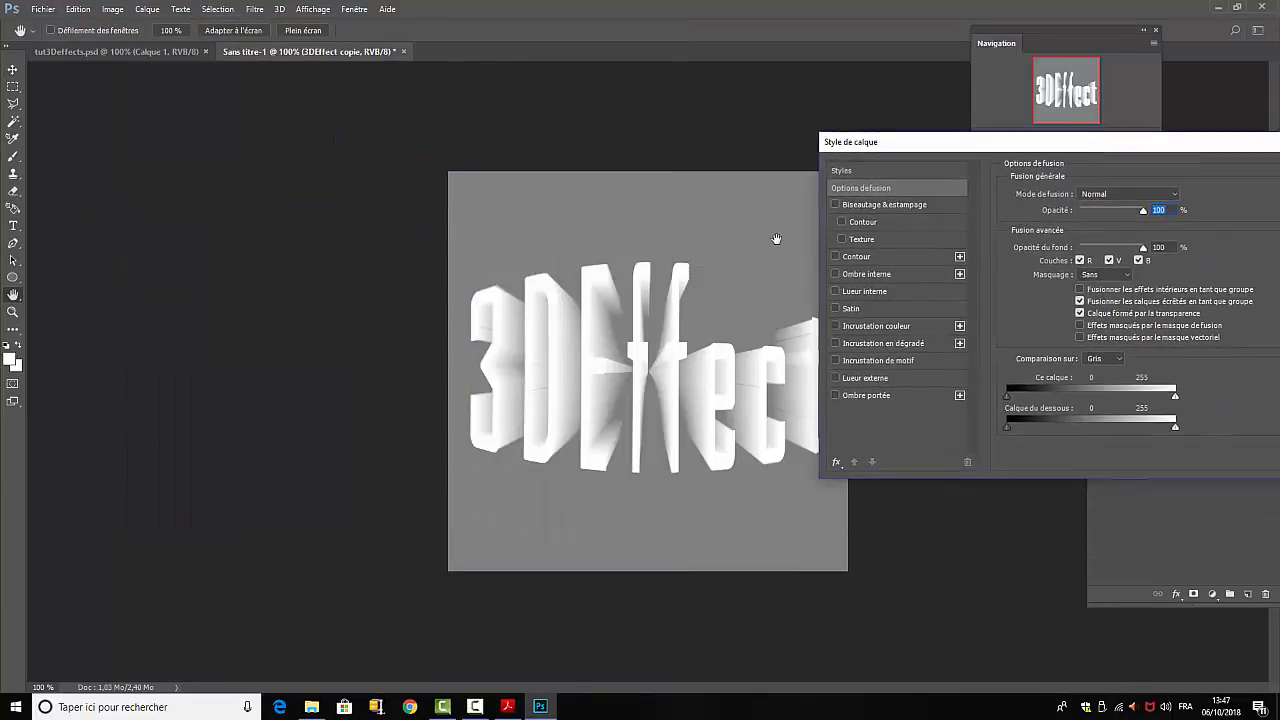
pyautogui.click(835, 257)
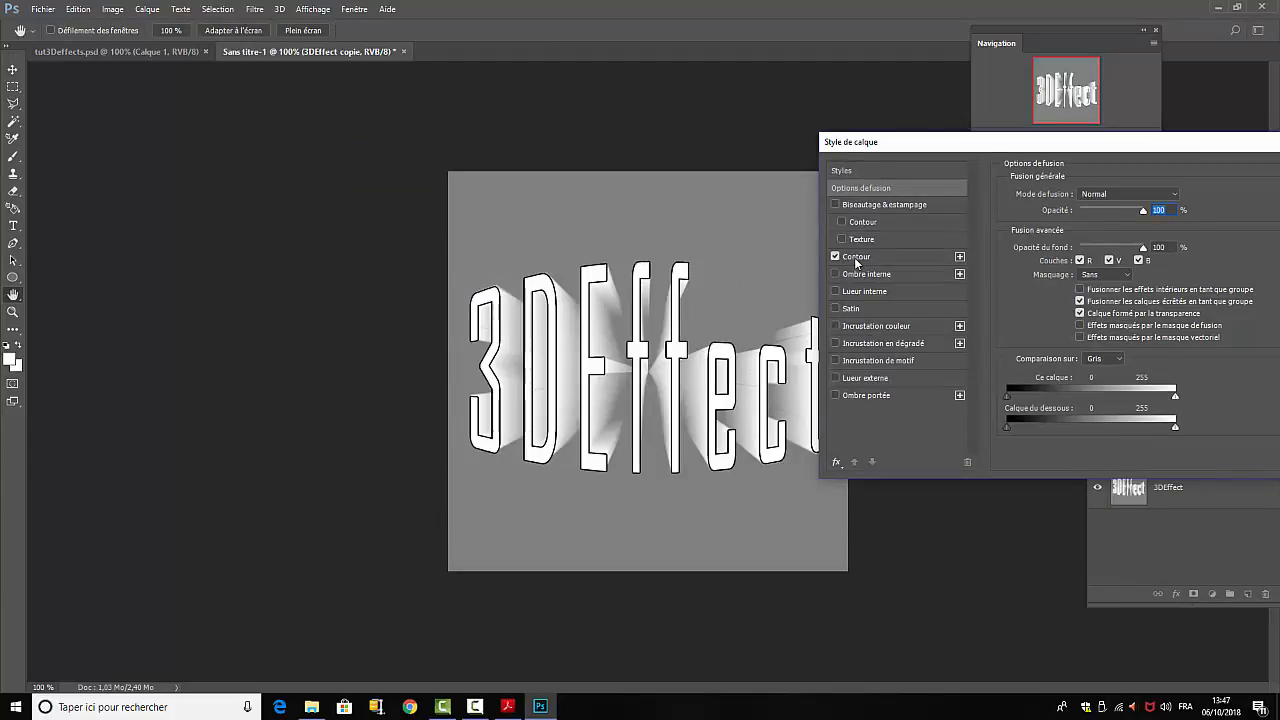
pyautogui.click(857, 260)
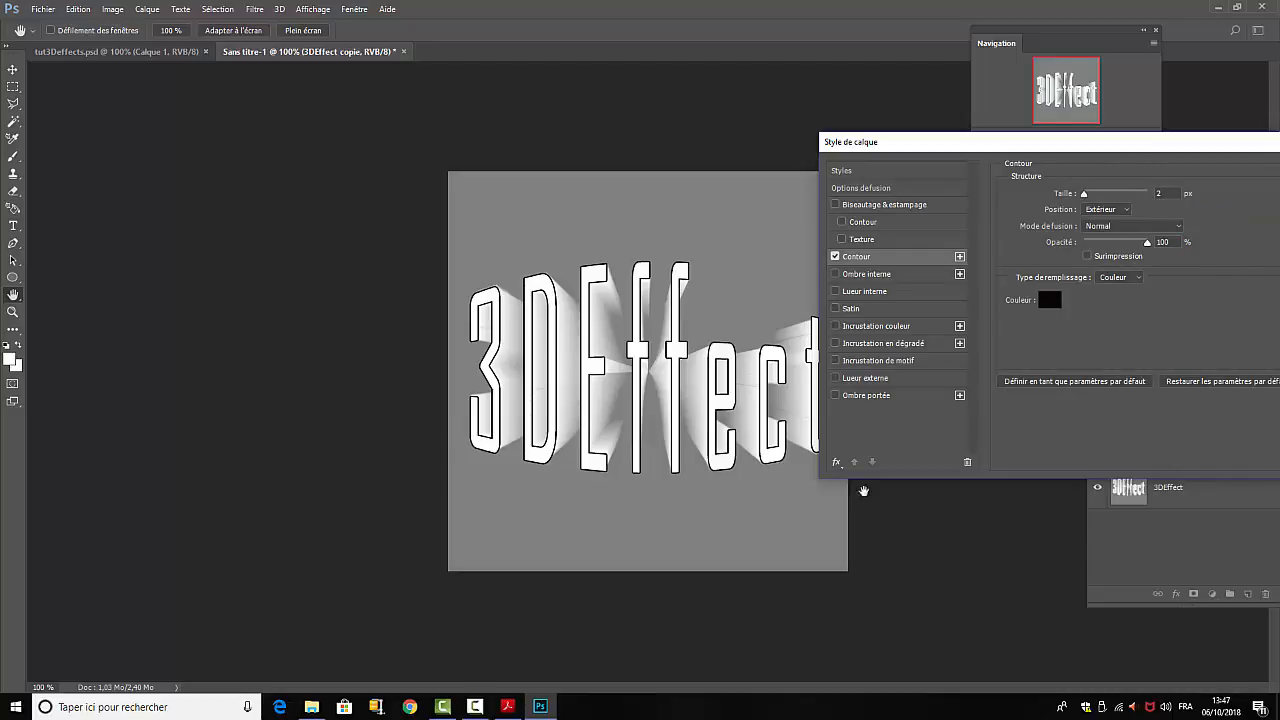
pyautogui.click(836, 343)
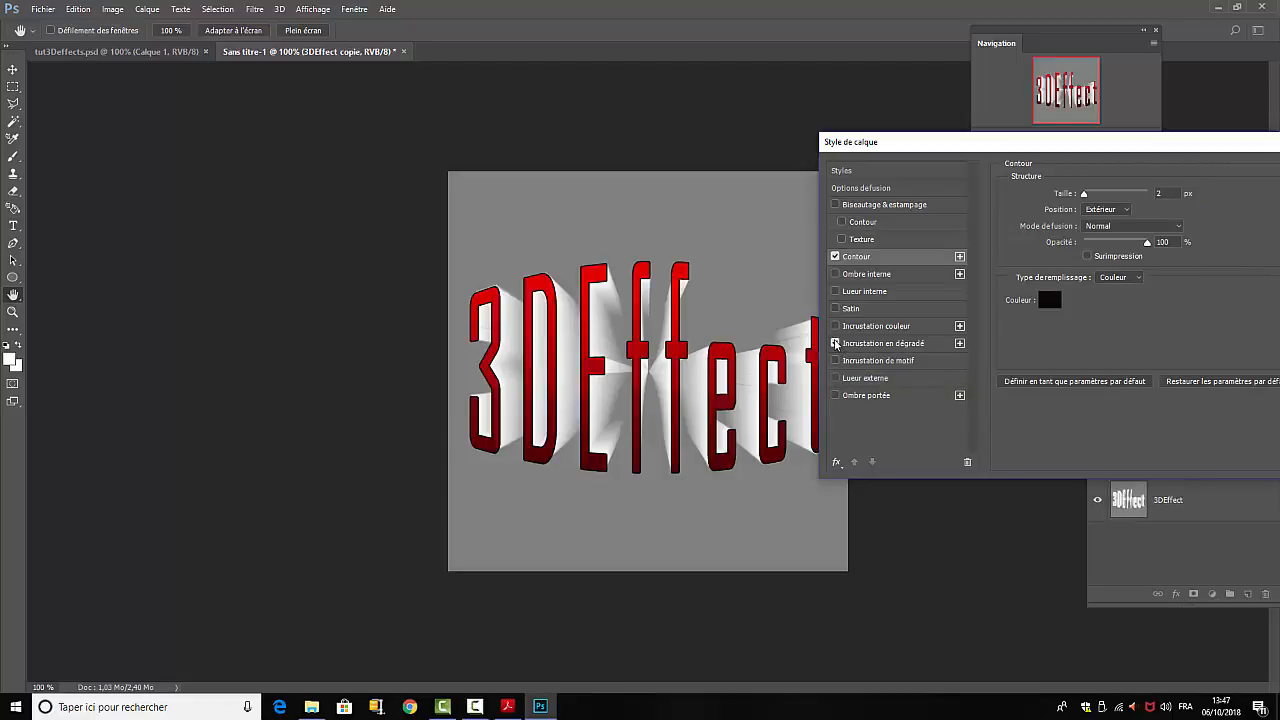
pyautogui.click(903, 344)
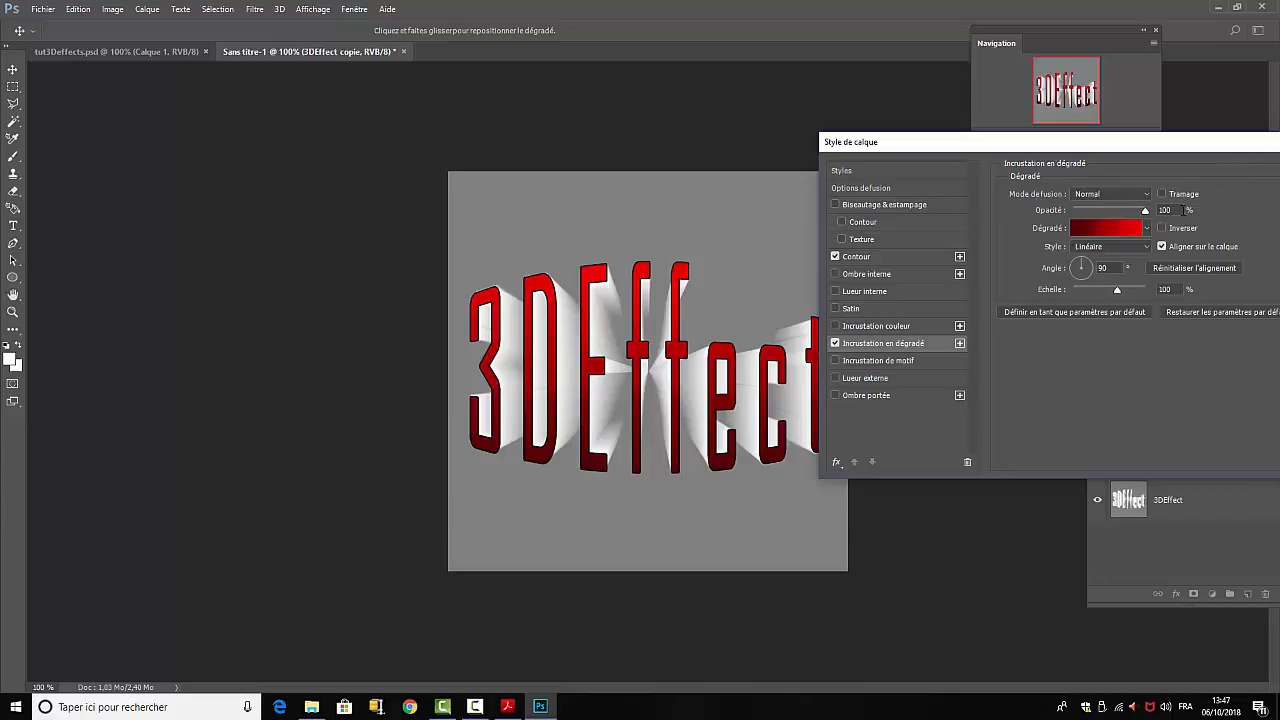
# Try reducing the overlay gradient to three stops, 4c0000 at 0%, 940000 at 39% and e20000 at 100%, and discard the edit
pyautogui.click(1110, 238)
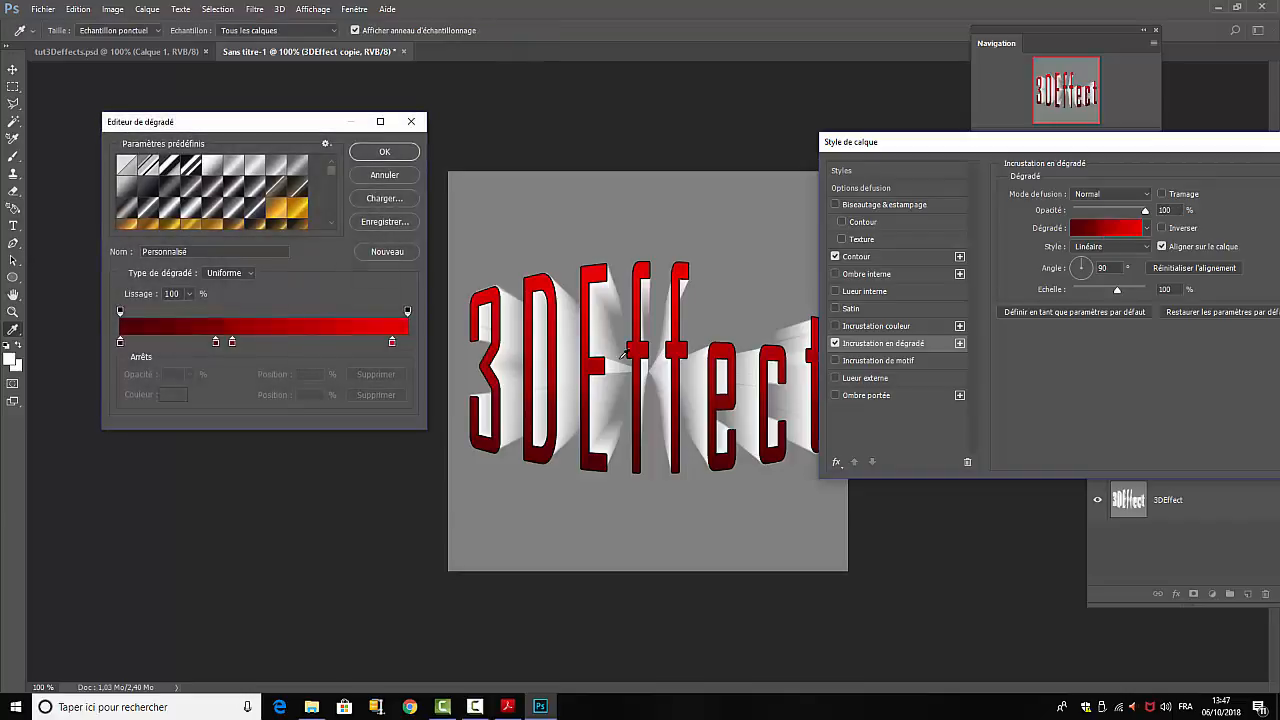
pyautogui.click(120, 343)
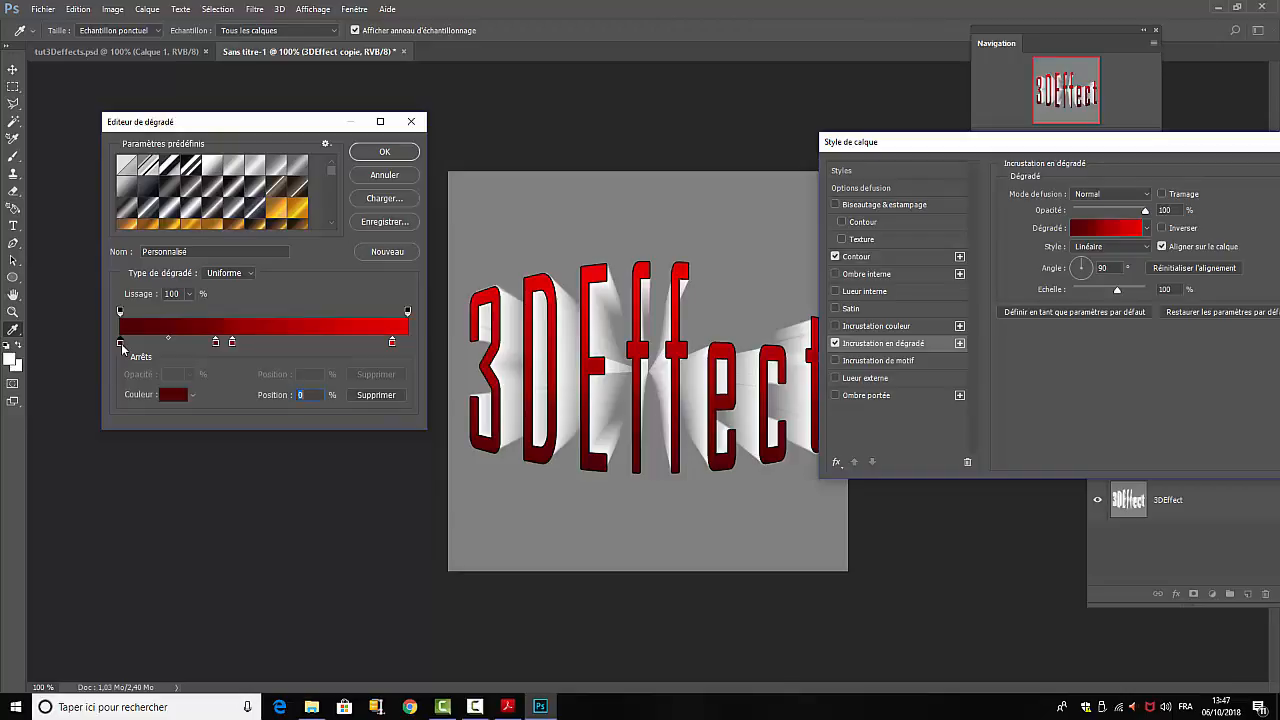
pyautogui.click(172, 394)
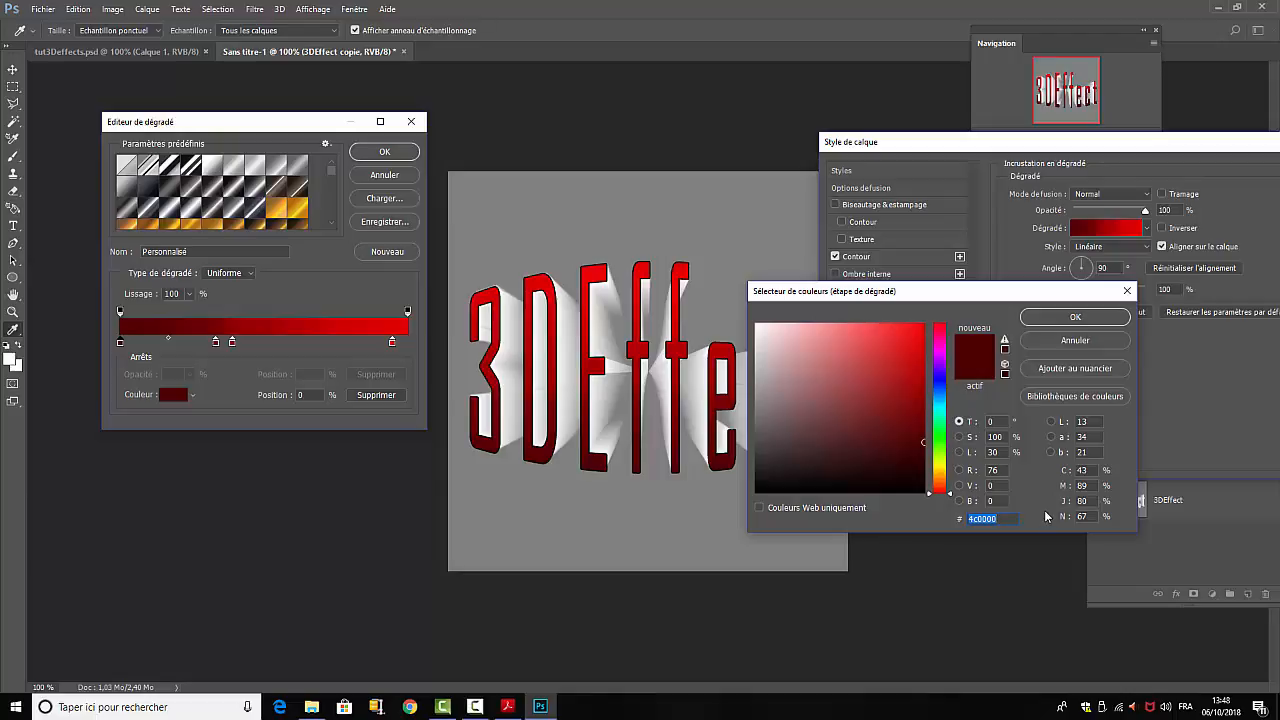
pyautogui.click(1058, 320)
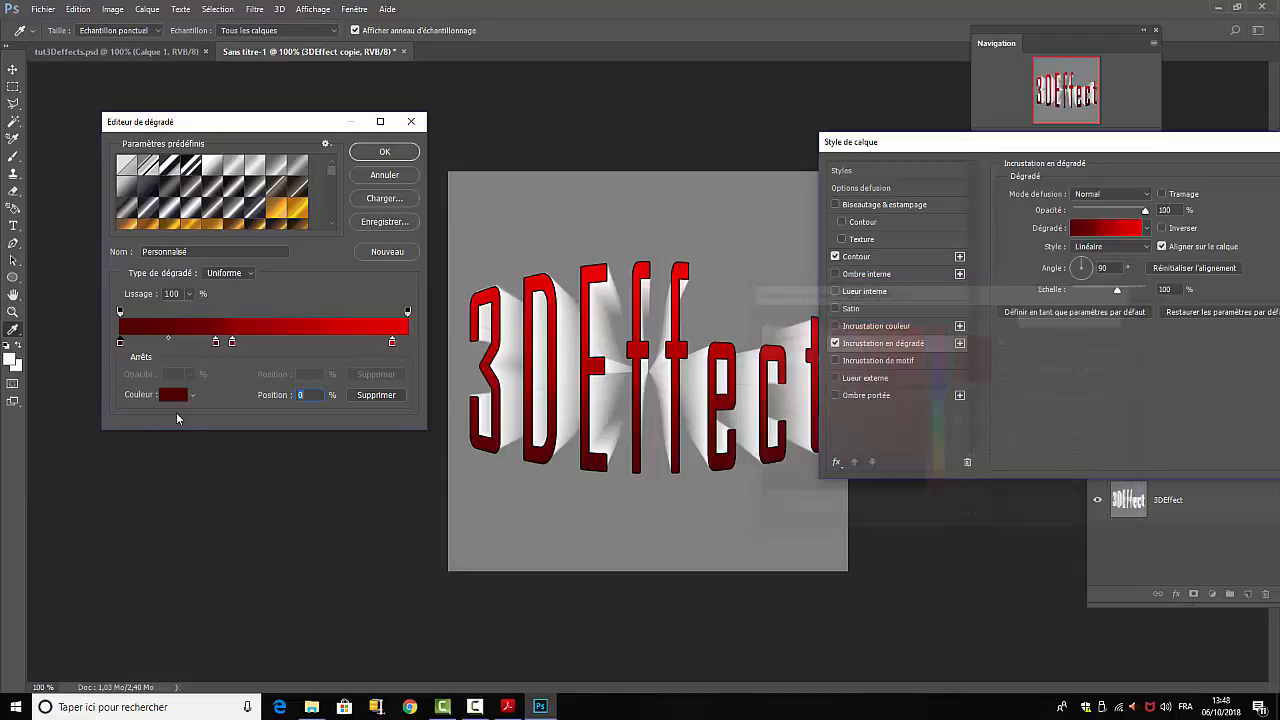
pyautogui.click(217, 345)
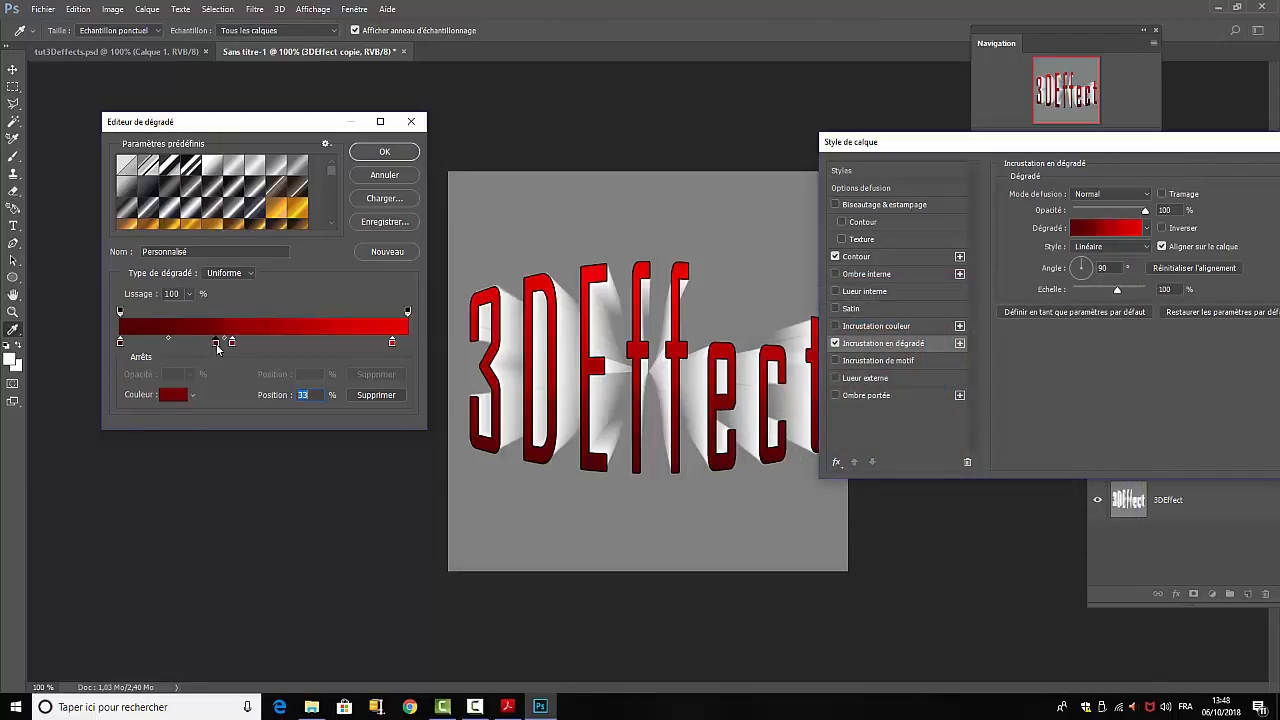
pyautogui.press('Delete')
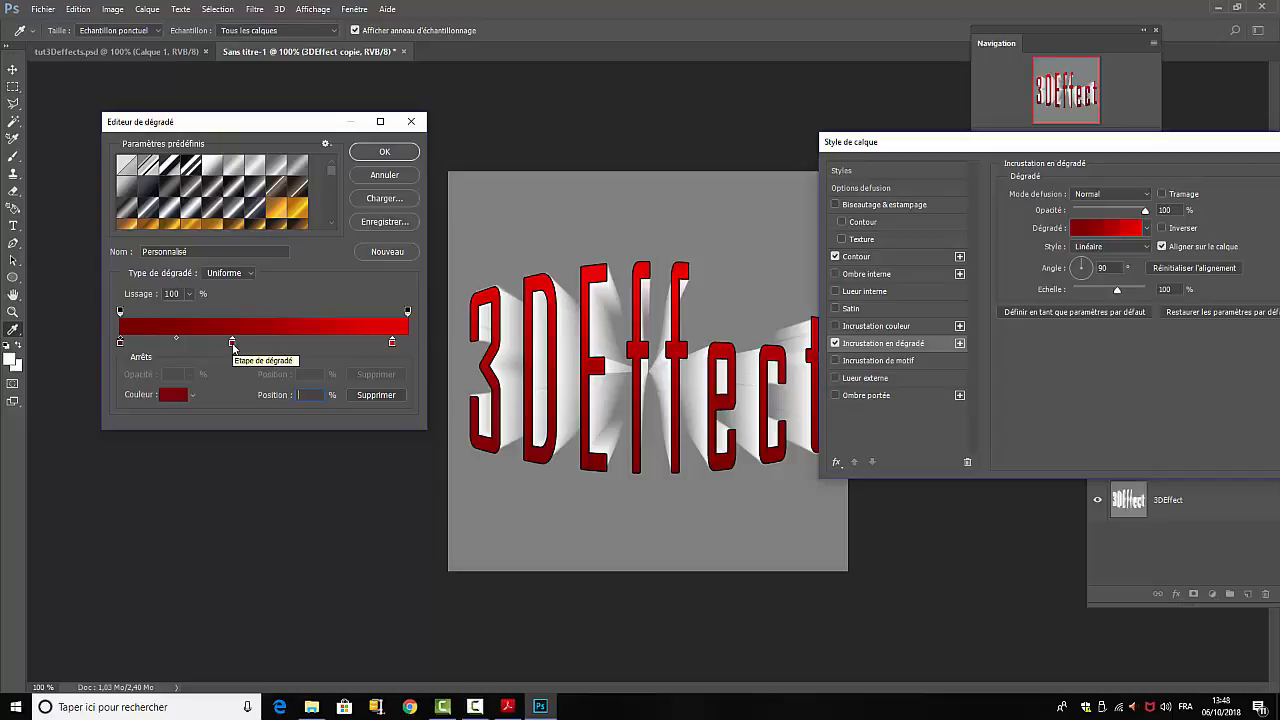
pyautogui.click(232, 343)
pyautogui.click(169, 398)
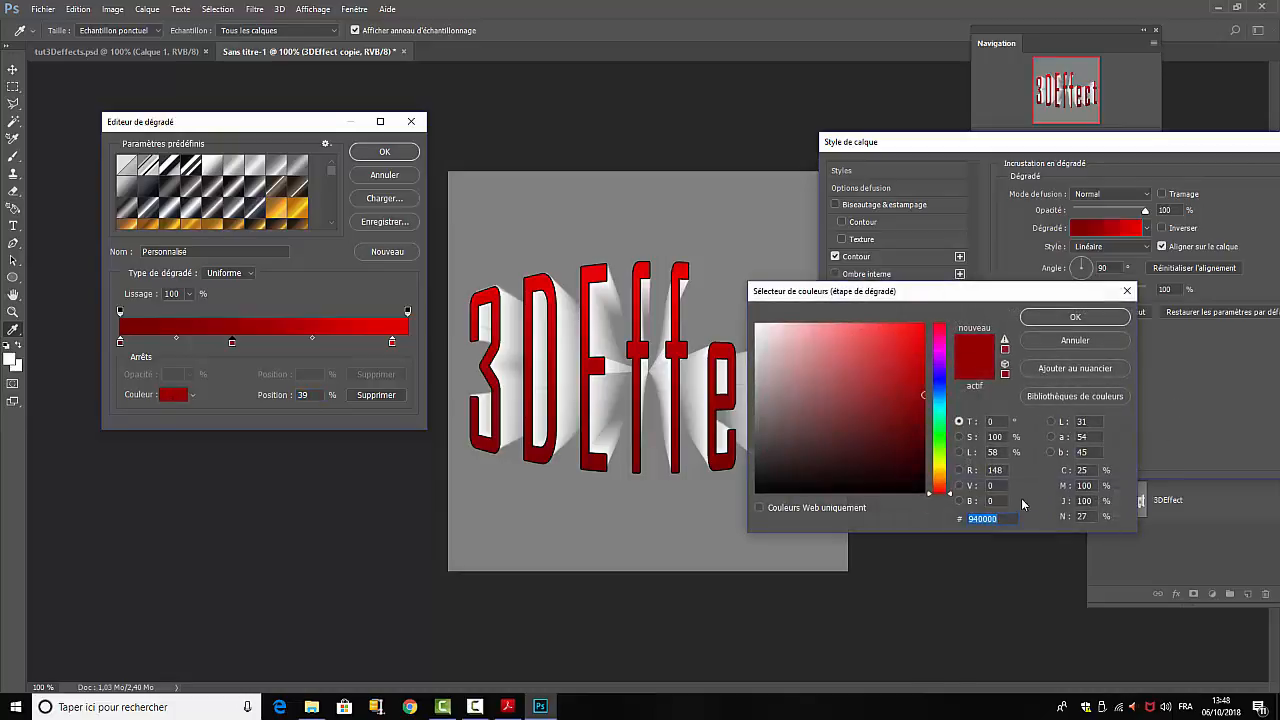
pyautogui.click(1075, 317)
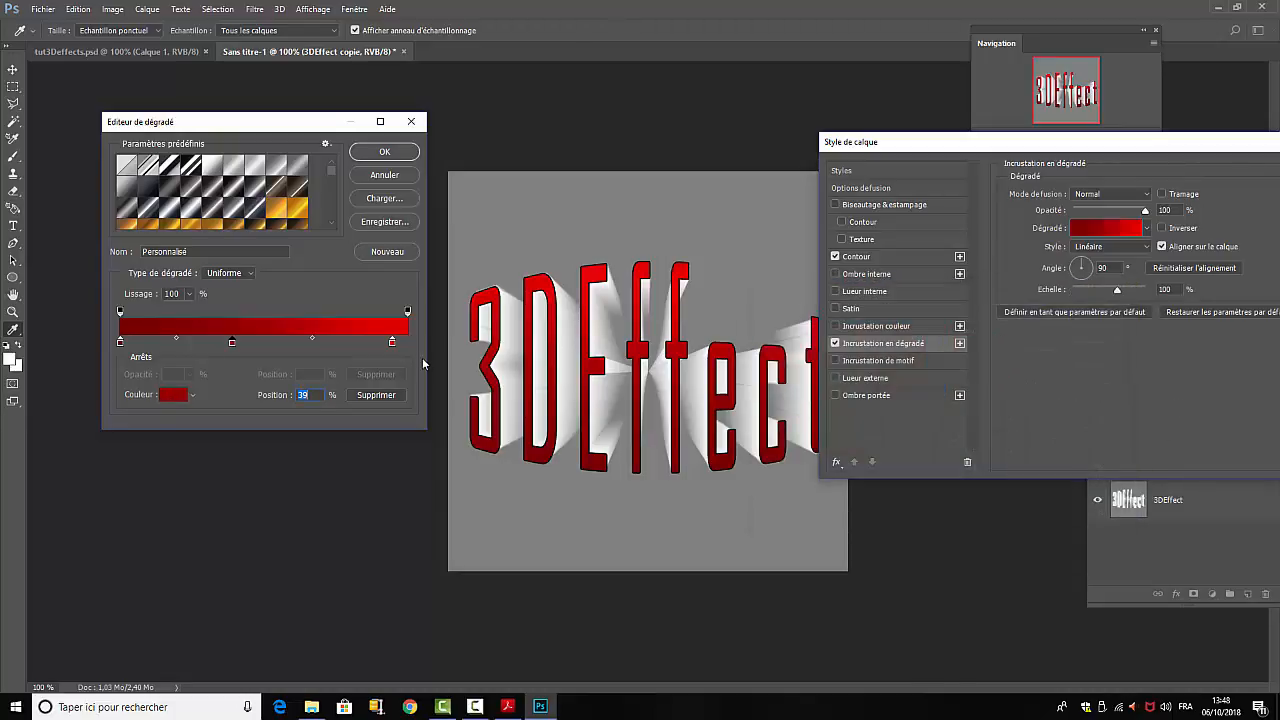
pyautogui.moveTo(392, 345); pyautogui.dragTo(407, 345)
pyautogui.click(173, 395)
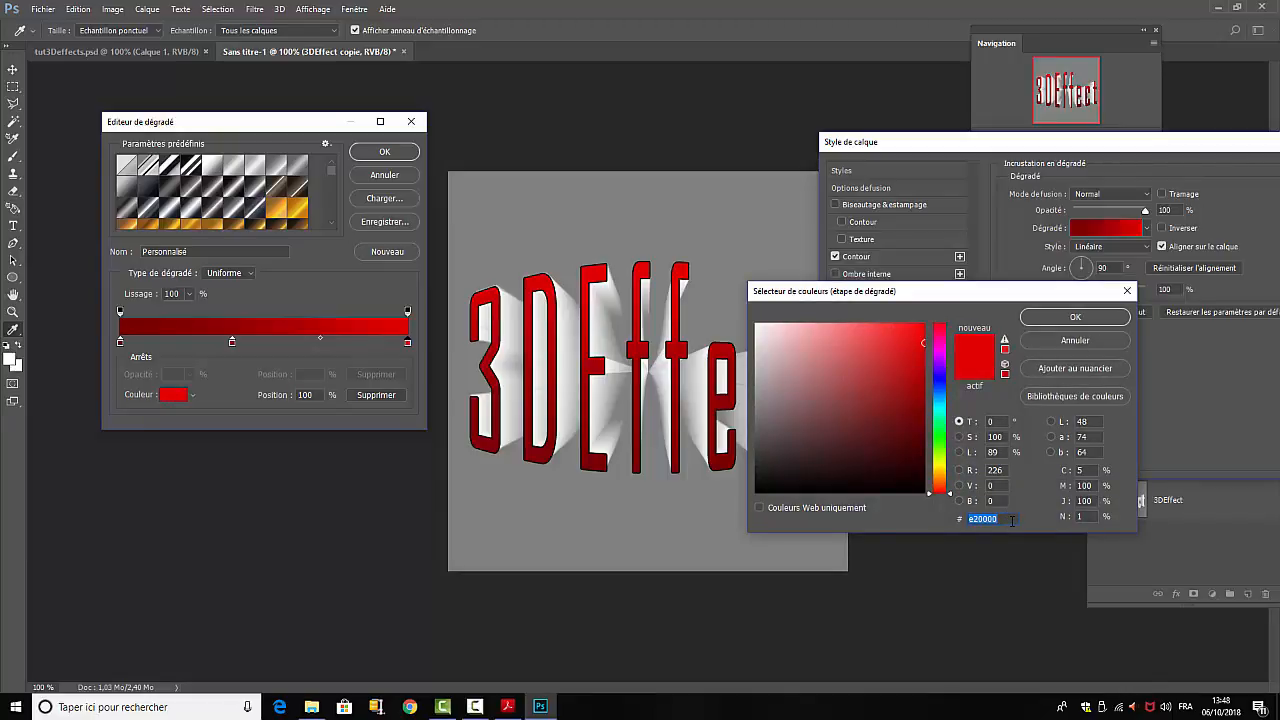
pyautogui.click(1076, 316)
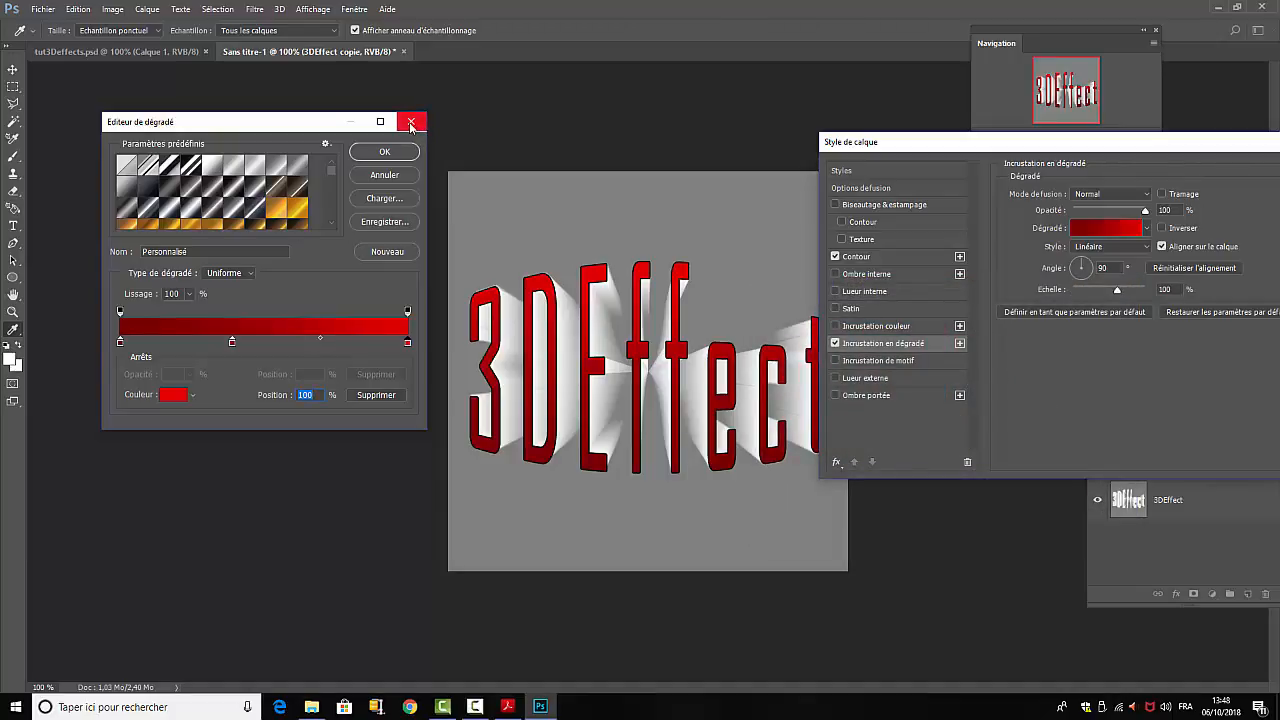
pyautogui.click(410, 123)
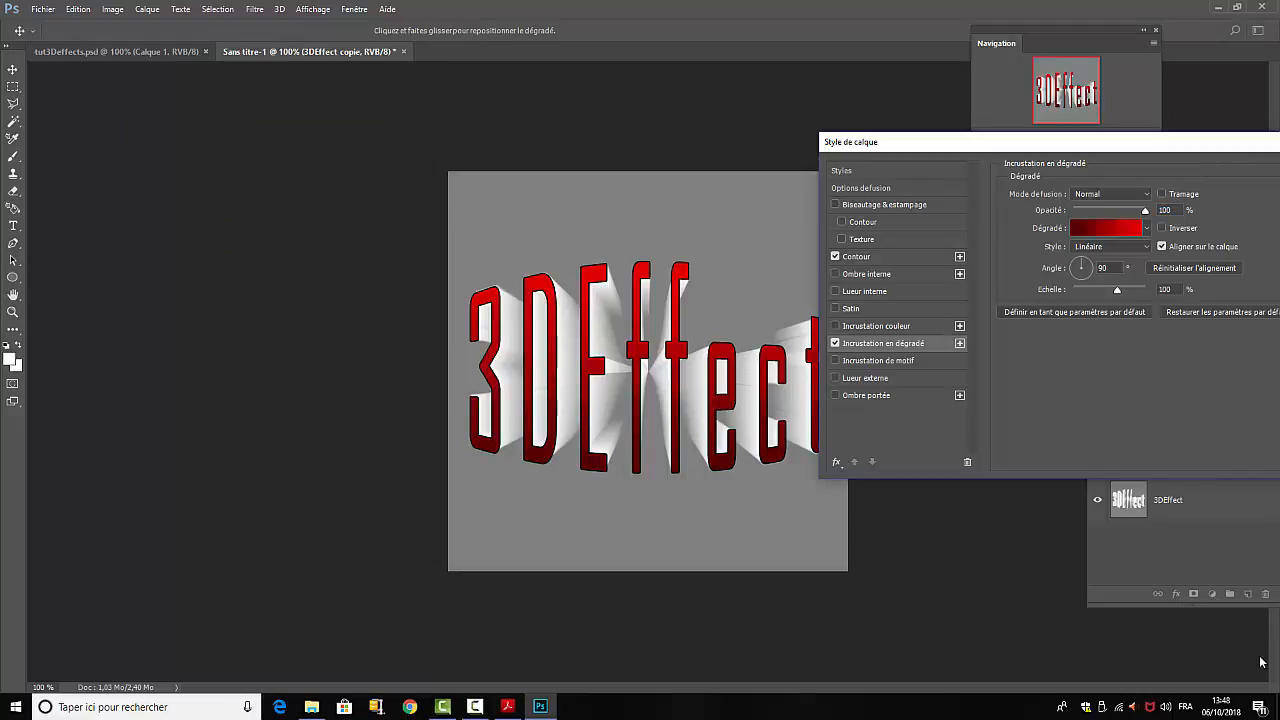
# Add an Ombre interne to the 3DEffect copie layer: dark red, Produit mode, 53% opacity, 4 px distance, 45% Maigri, 5 px Taille
pyautogui.click(836, 274)
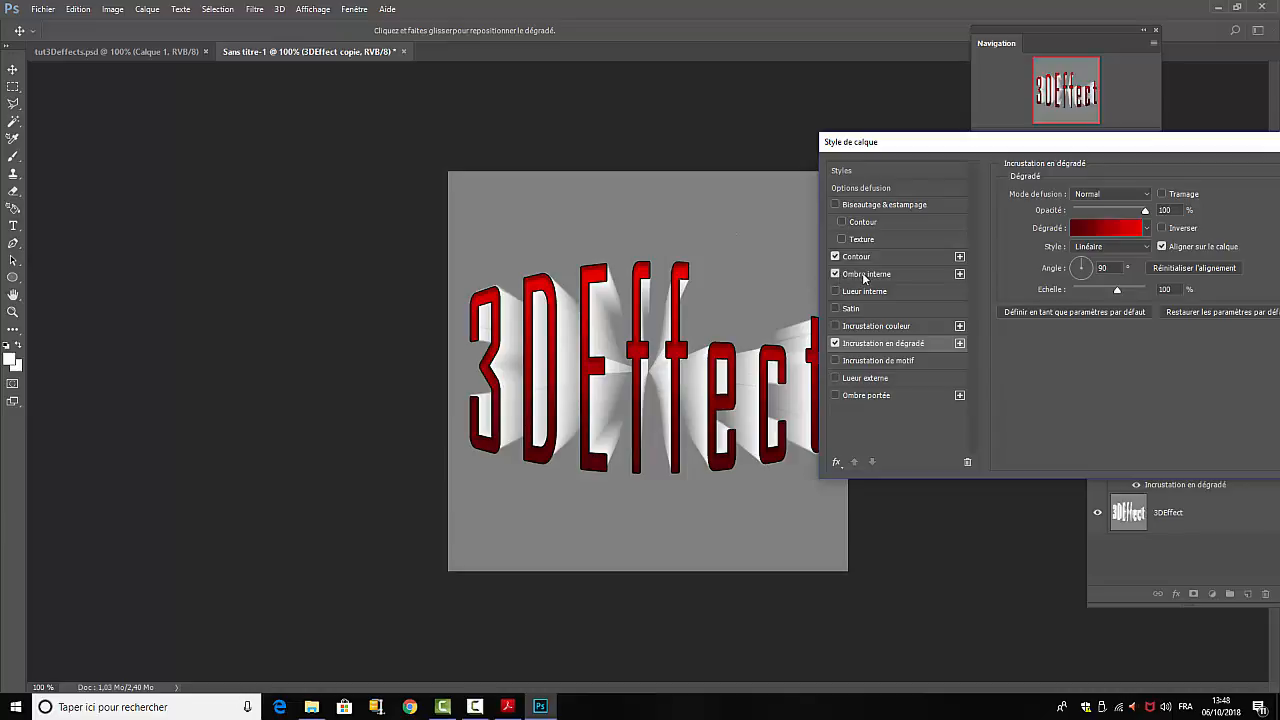
pyautogui.click(866, 274)
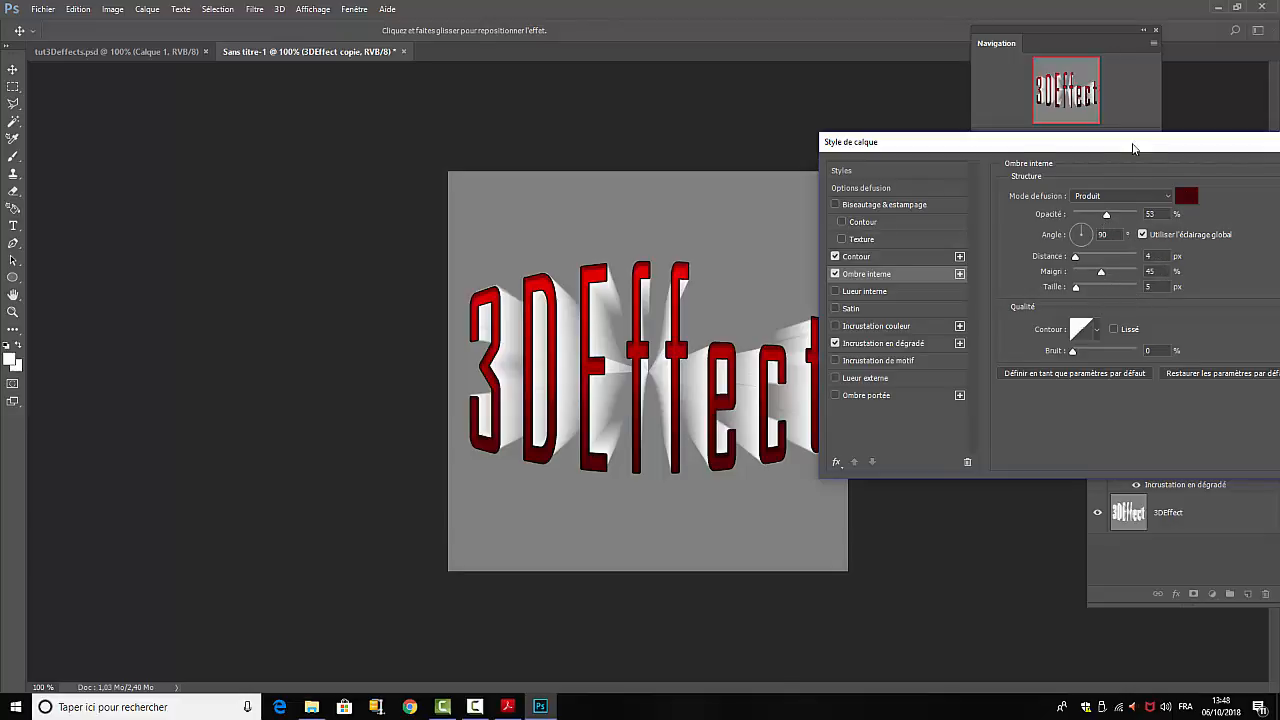
pyautogui.moveTo(1131, 143); pyautogui.dragTo(1080, 126)
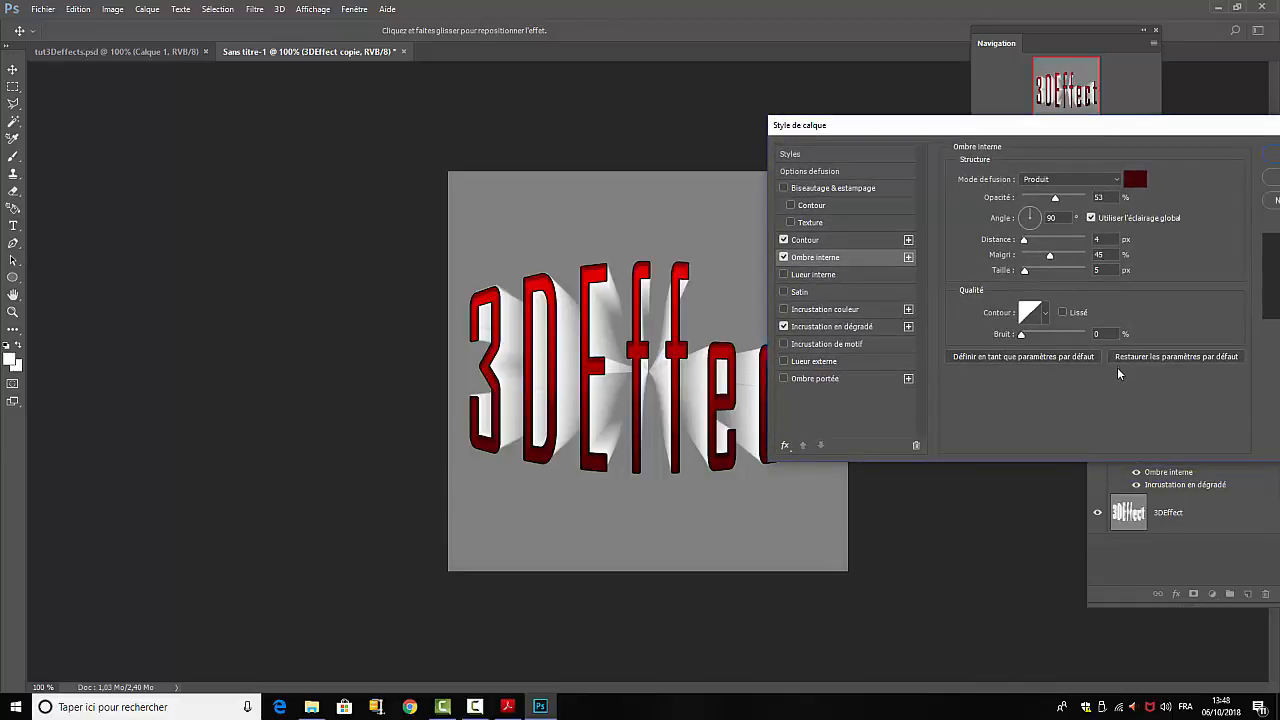
# Add an Ombre portée coloured c43737, Incrustation mode, 75% opacity, 4 px distance, 17% Grossi, 27 px Taille, and apply the layer style
pyautogui.click(784, 379)
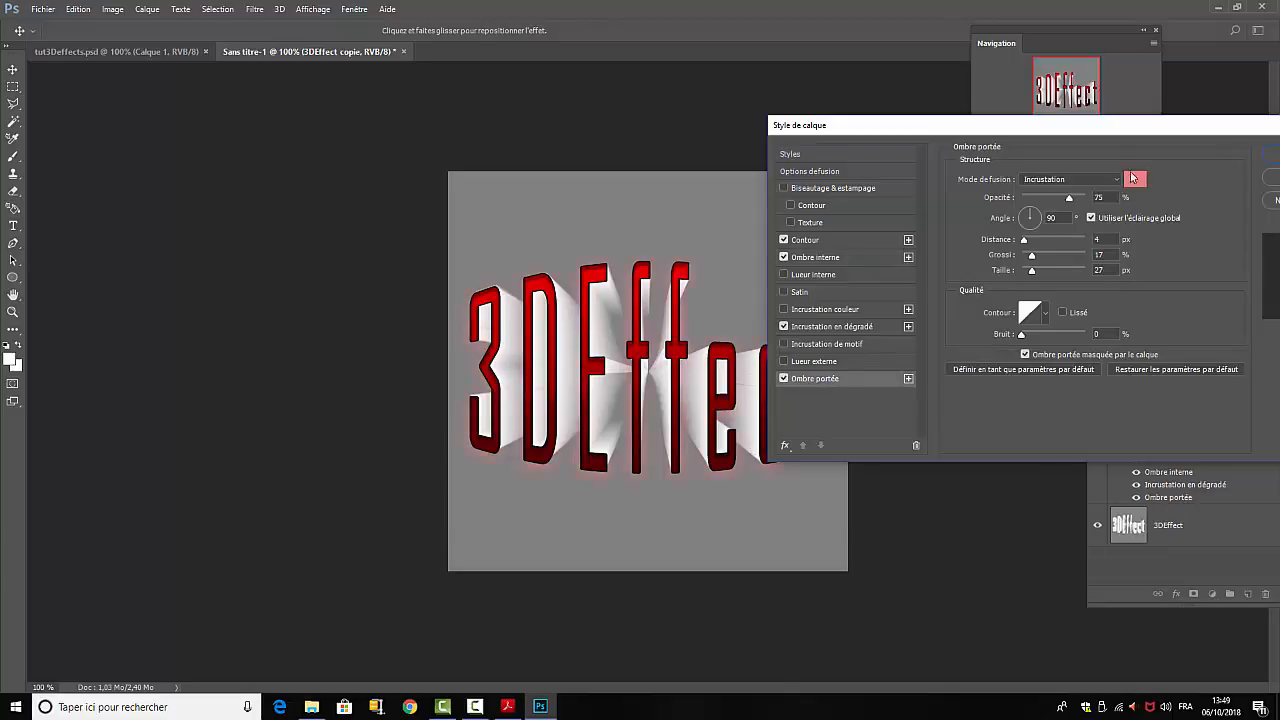
pyautogui.click(1136, 179)
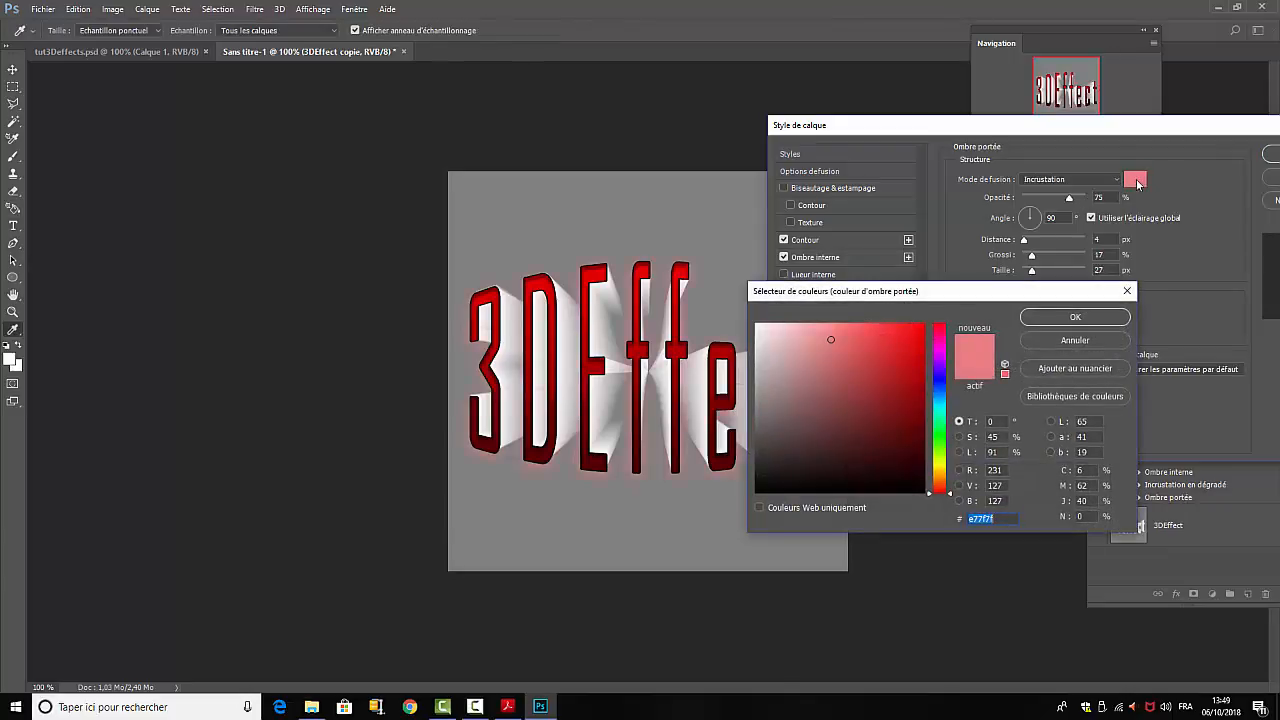
pyautogui.click(877, 362)
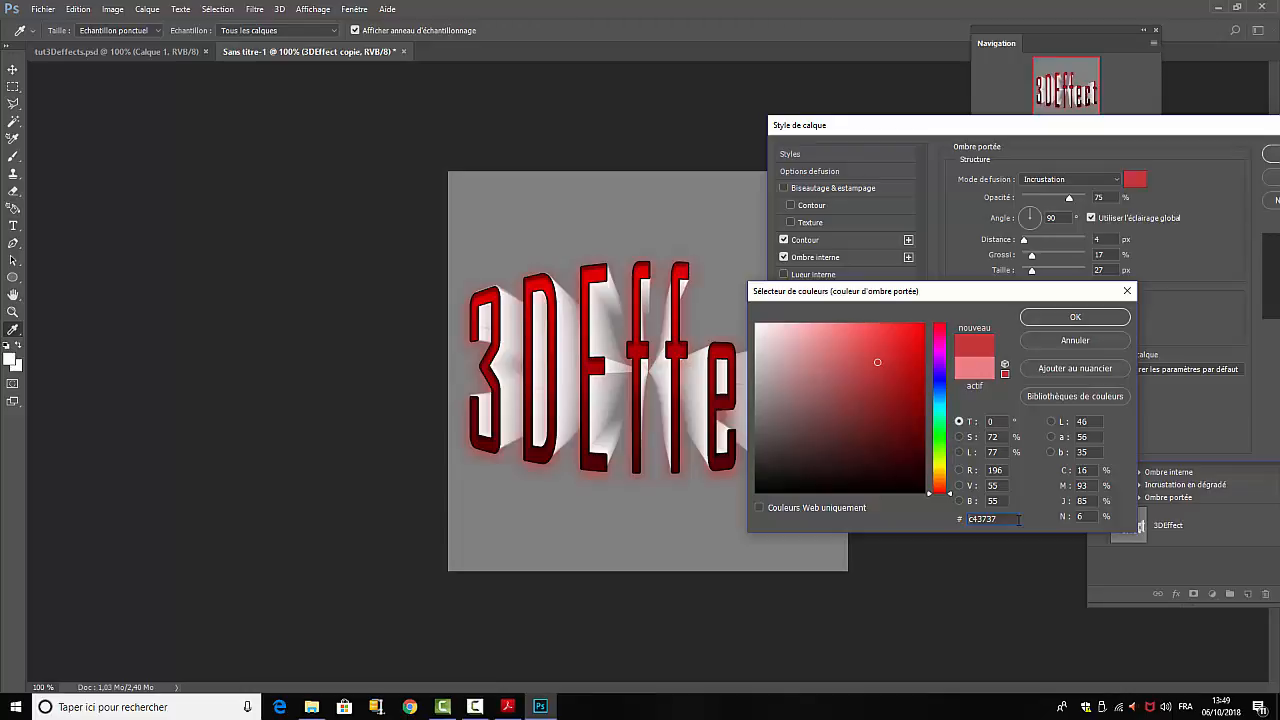
pyautogui.click(1075, 317)
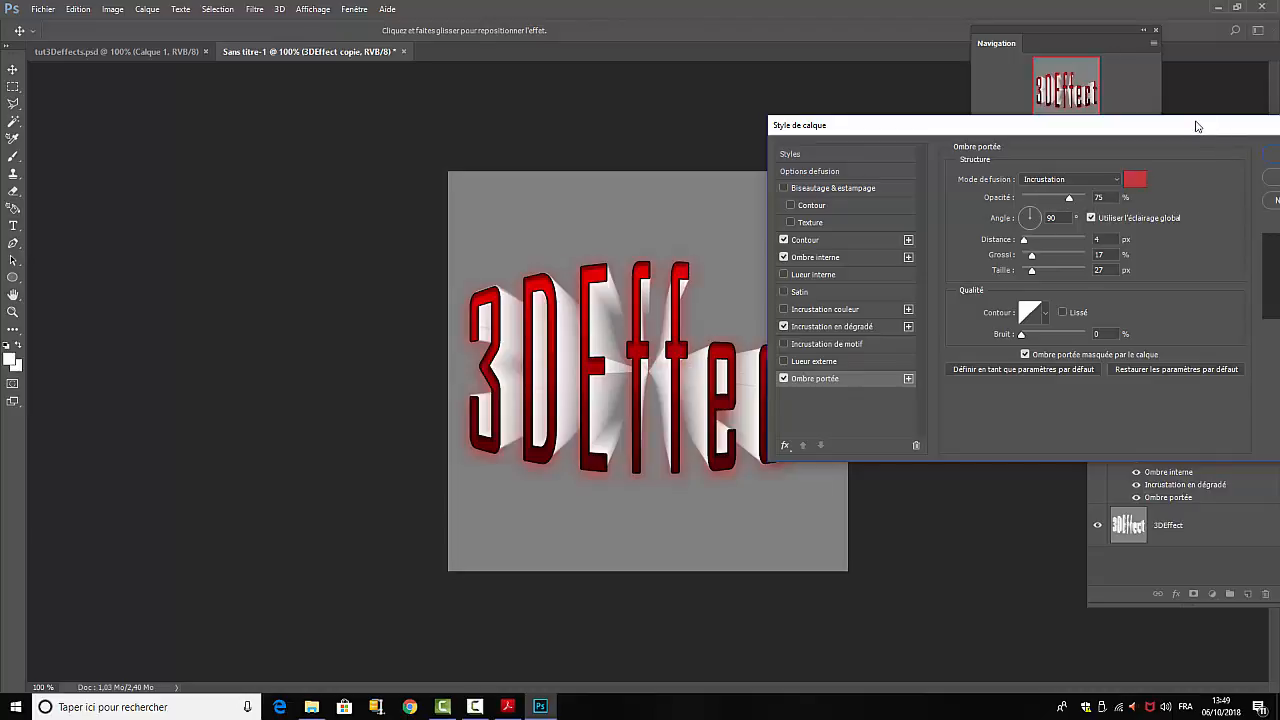
pyautogui.moveTo(1226, 131); pyautogui.dragTo(915, 209)
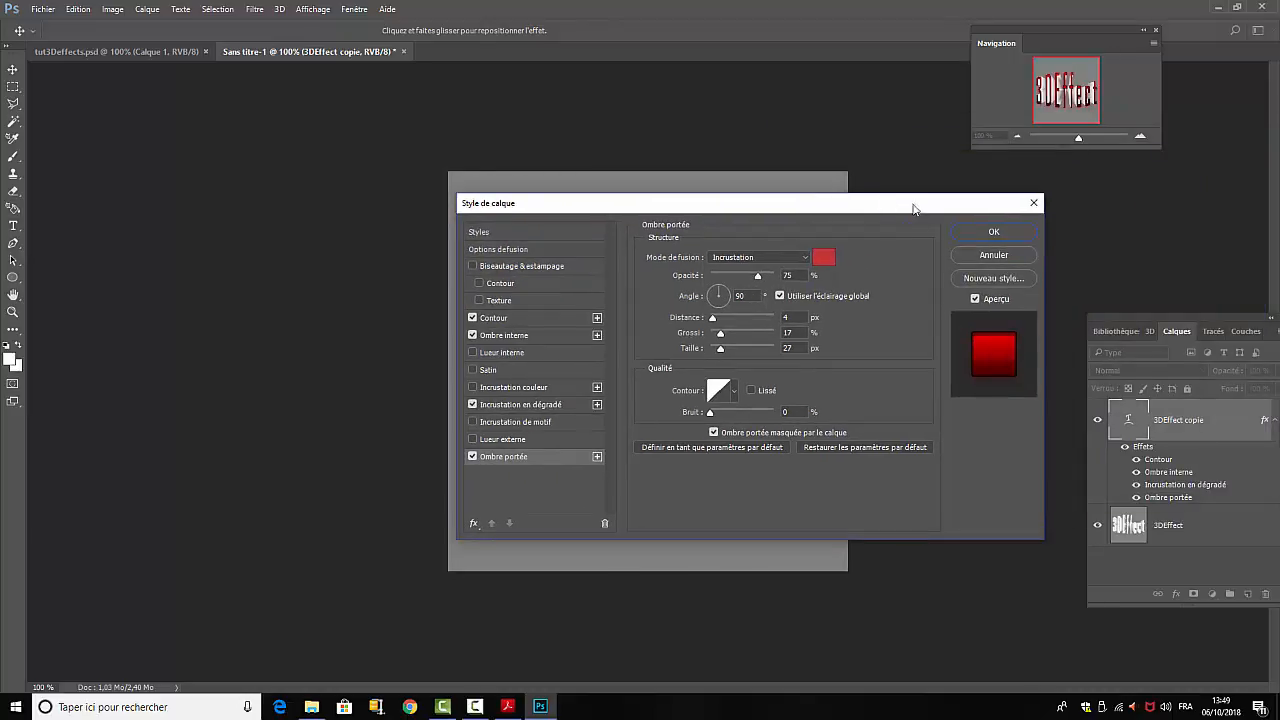
pyautogui.click(992, 232)
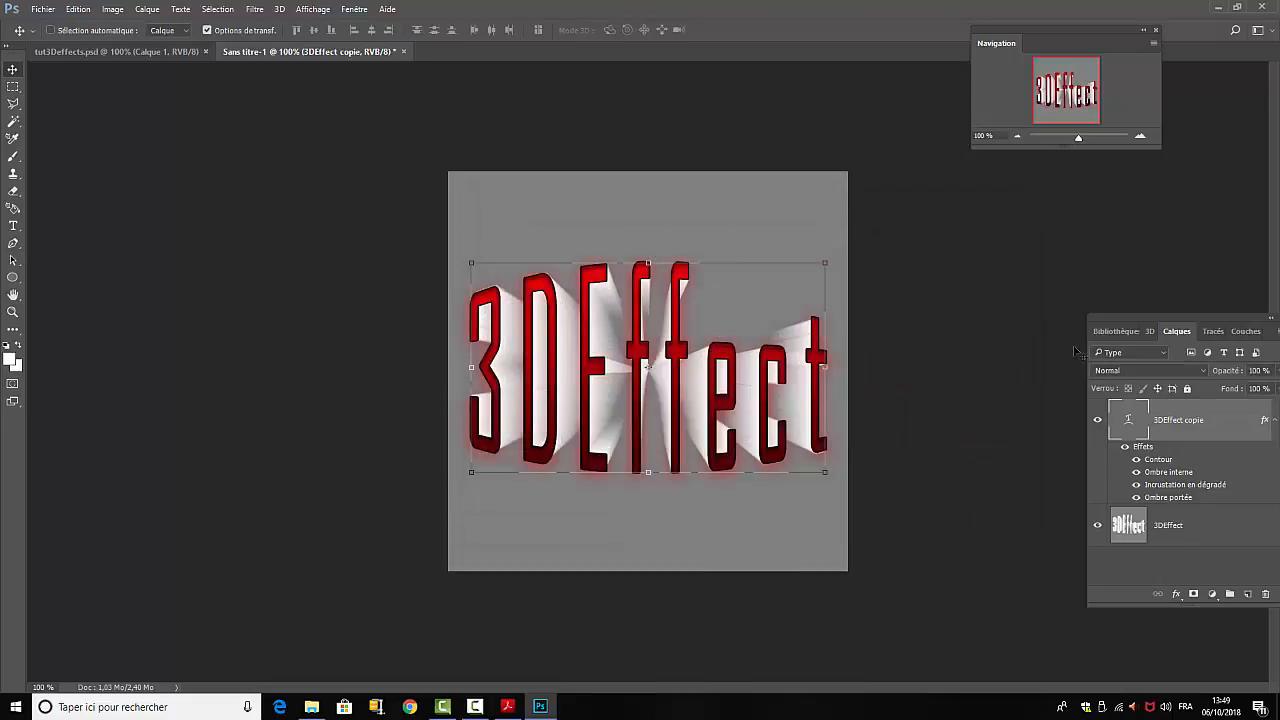
# Collapse the 3DEffect copie effects list, select both layers and stamp them into a new merged layer on top
pyautogui.click(1203, 567)
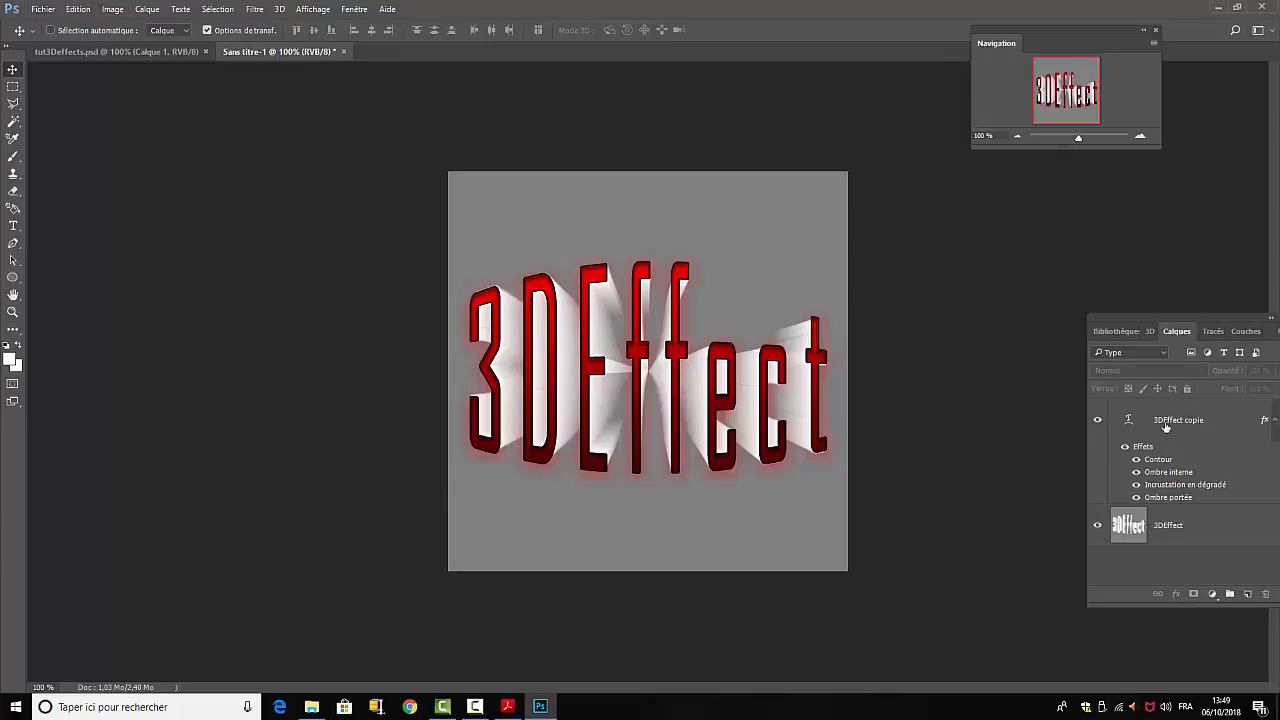
pyautogui.click(1272, 422)
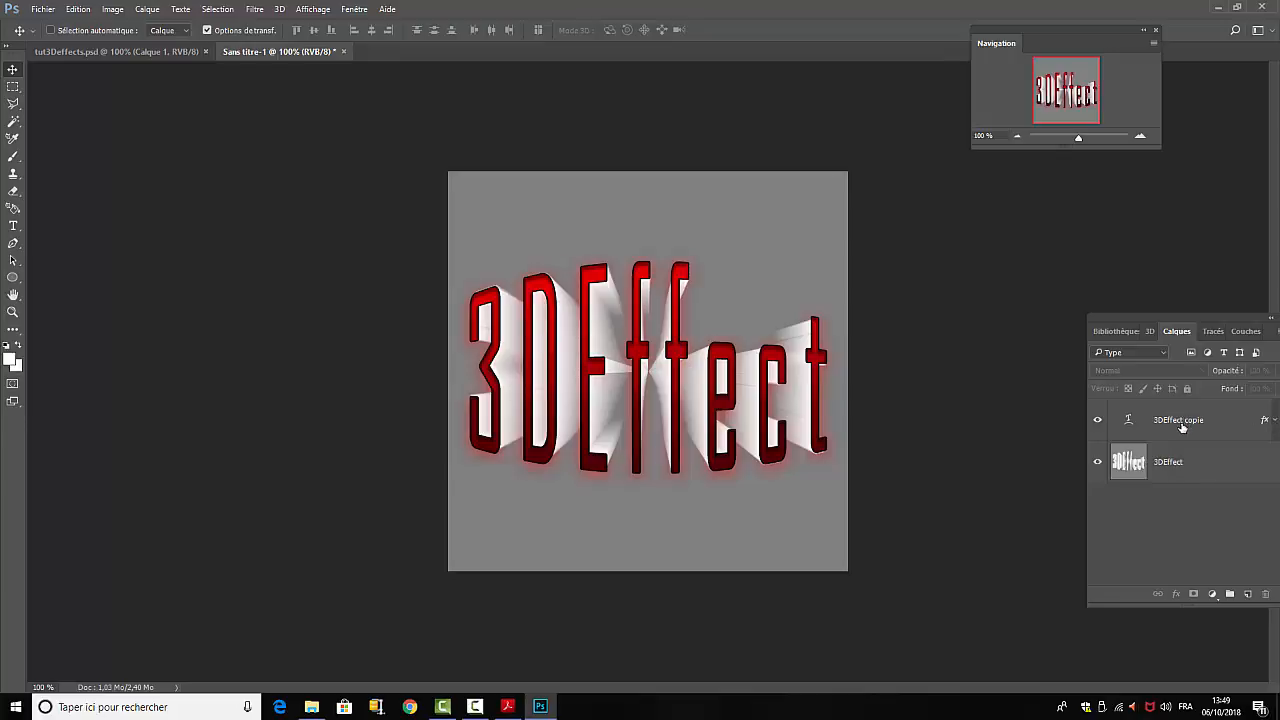
pyautogui.click(1183, 425)
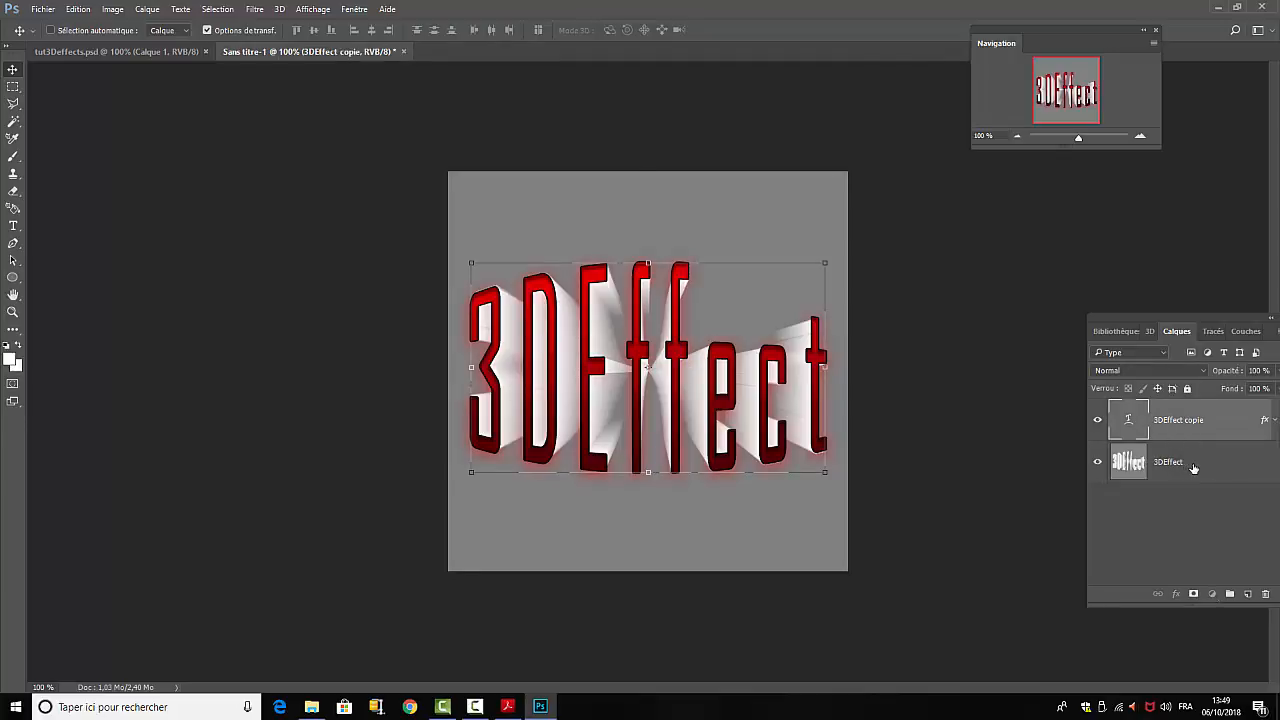
pyautogui.click(1193, 468)
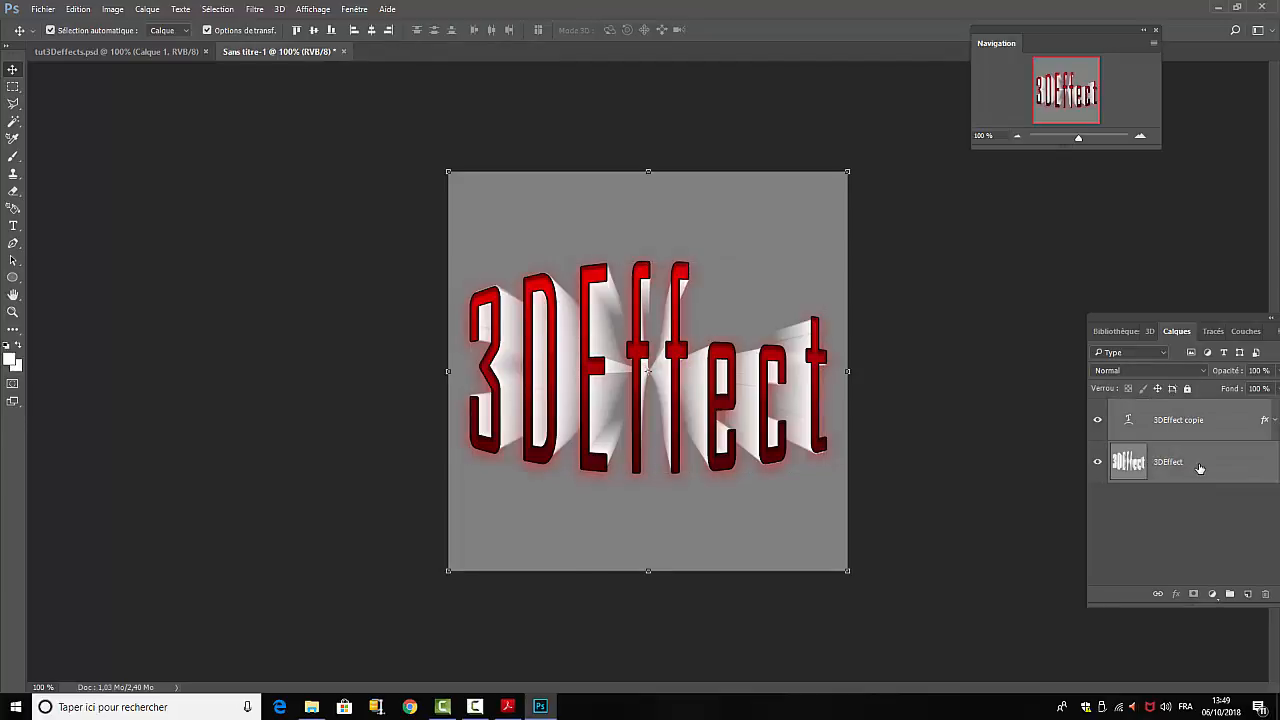
pyautogui.hotkey('ctrl', 'shift', 'alt', 'e')
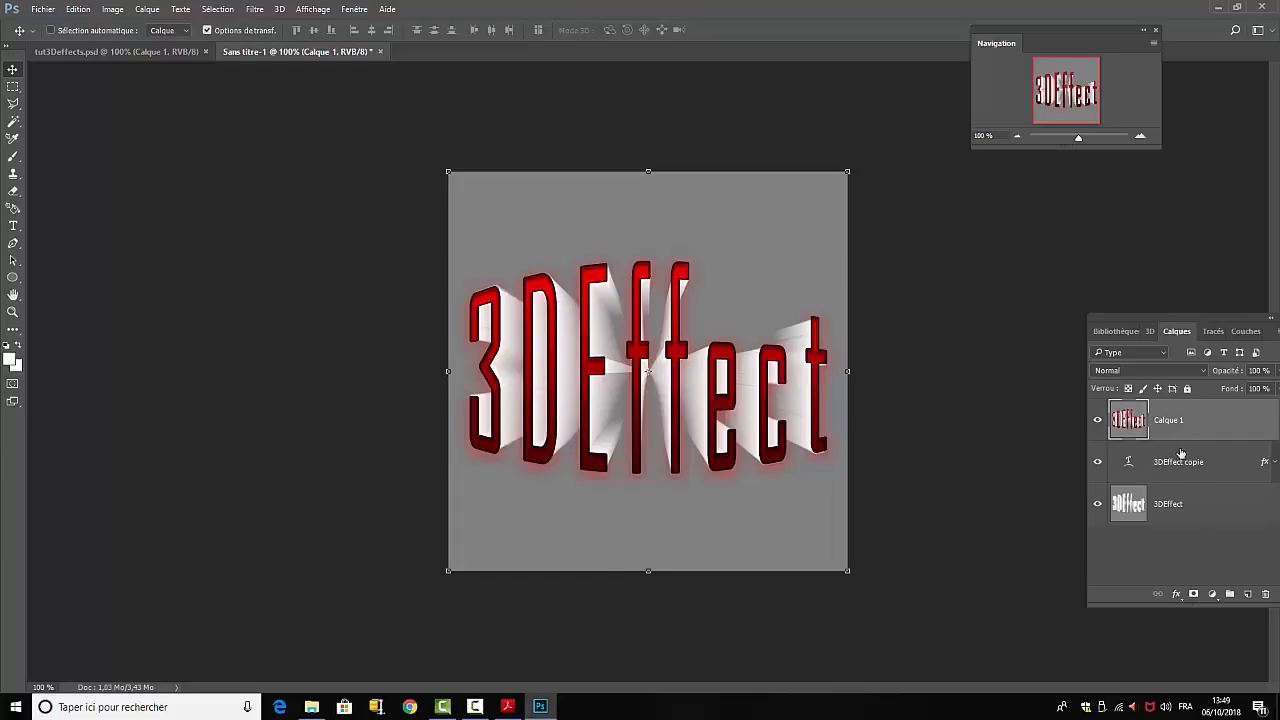
# Hide the 3DEffect copie and 3DEffect layers and select the merged layer
pyautogui.click(1174, 562)
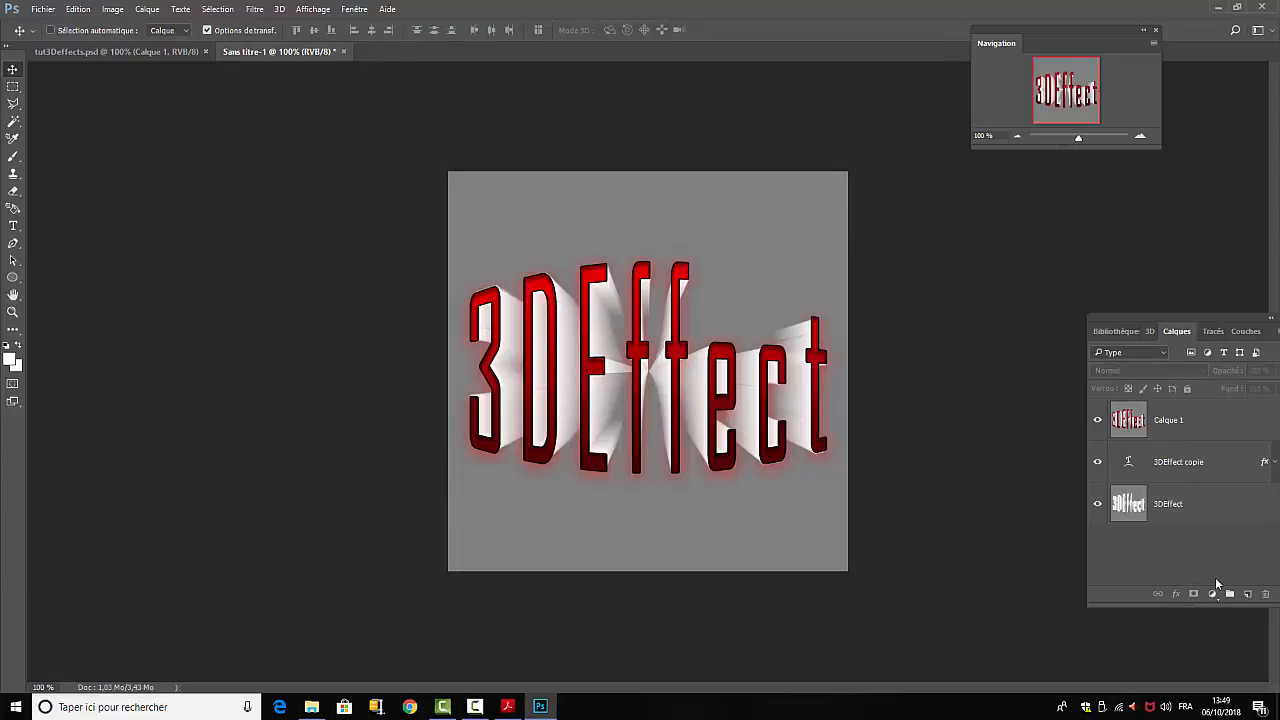
pyautogui.click(1097, 462)
pyautogui.click(1196, 423)
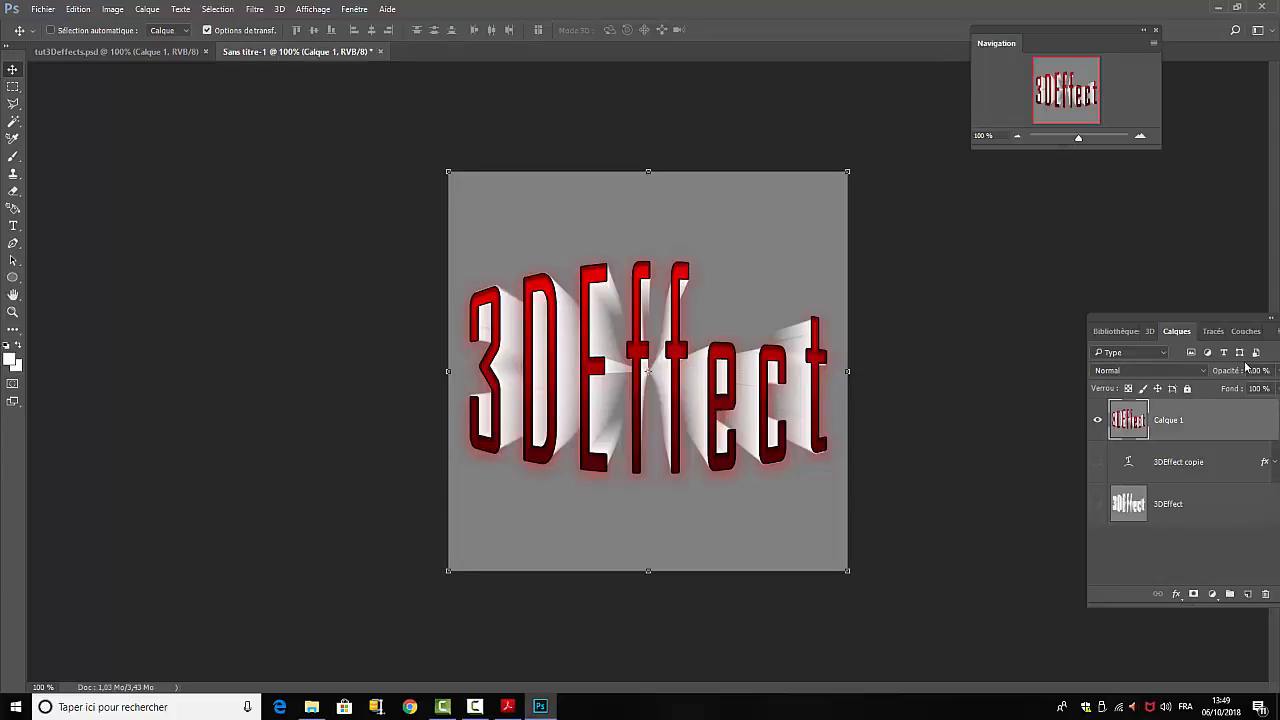
# Create a new document from the HDV/HDTV 720 p preset, 1280 x 720 px at 72 ppi
pyautogui.click(45, 9)
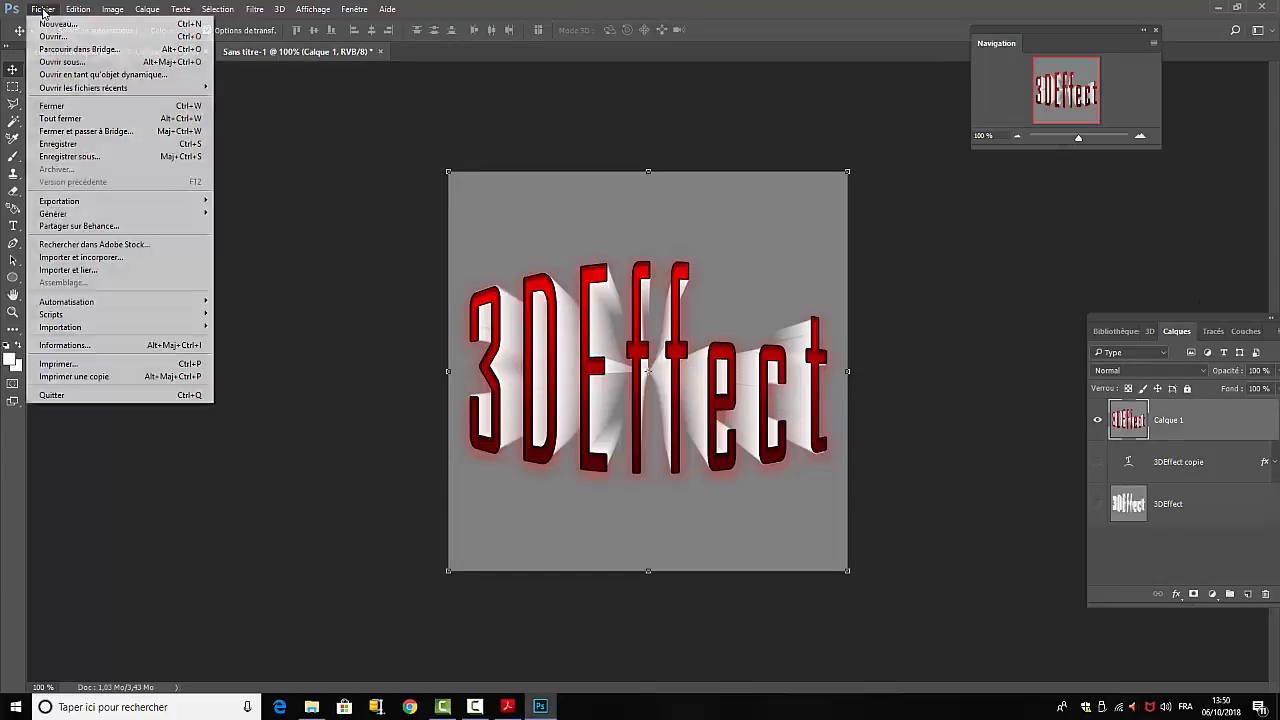
pyautogui.click(55, 23)
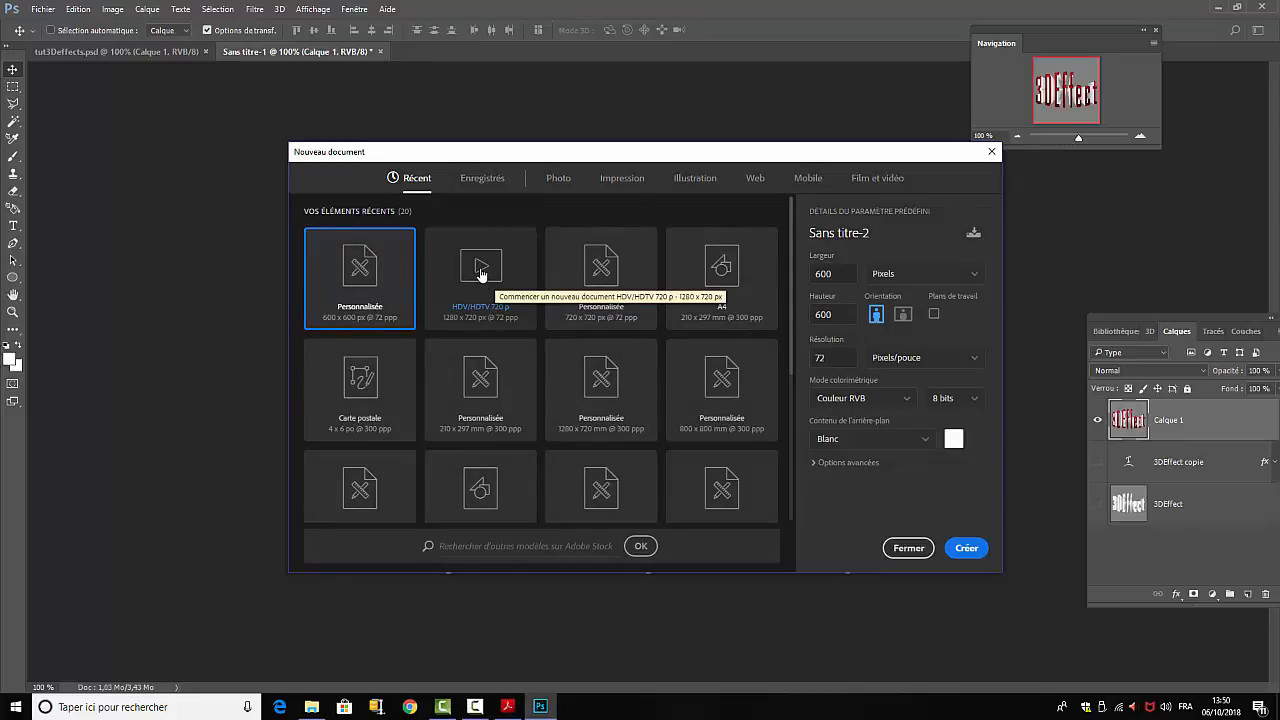
pyautogui.click(481, 275)
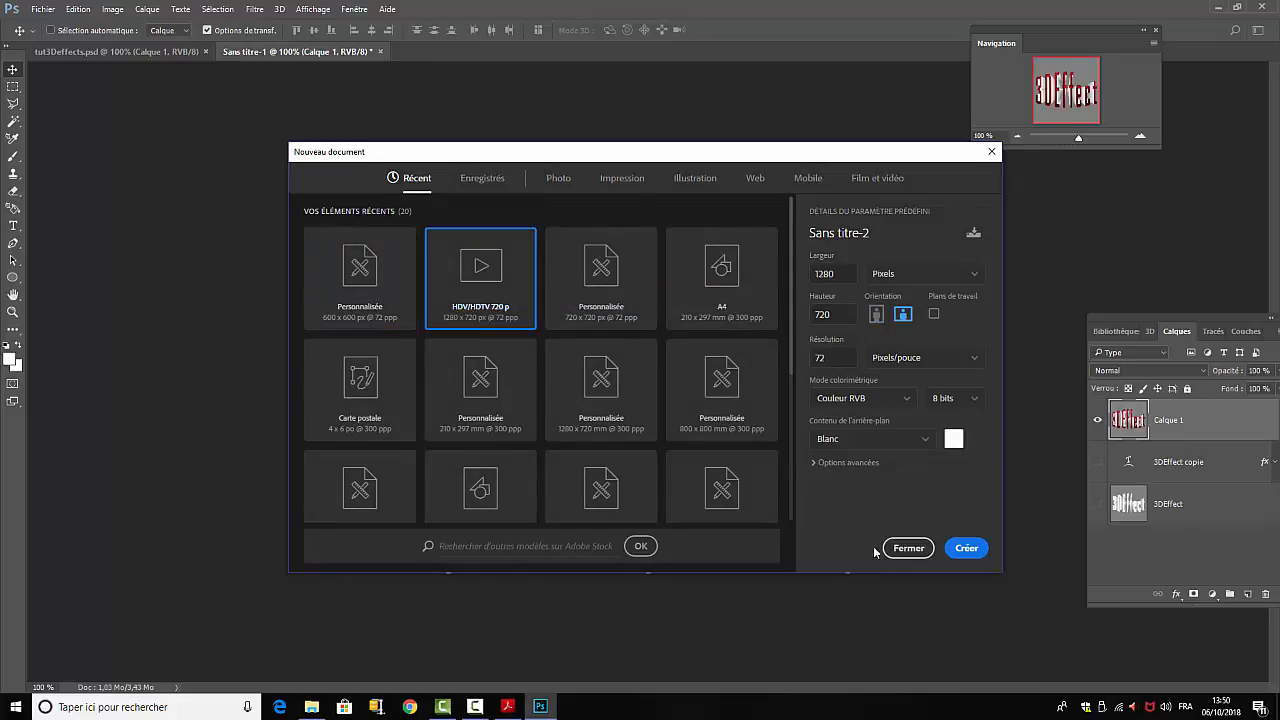
pyautogui.click(968, 548)
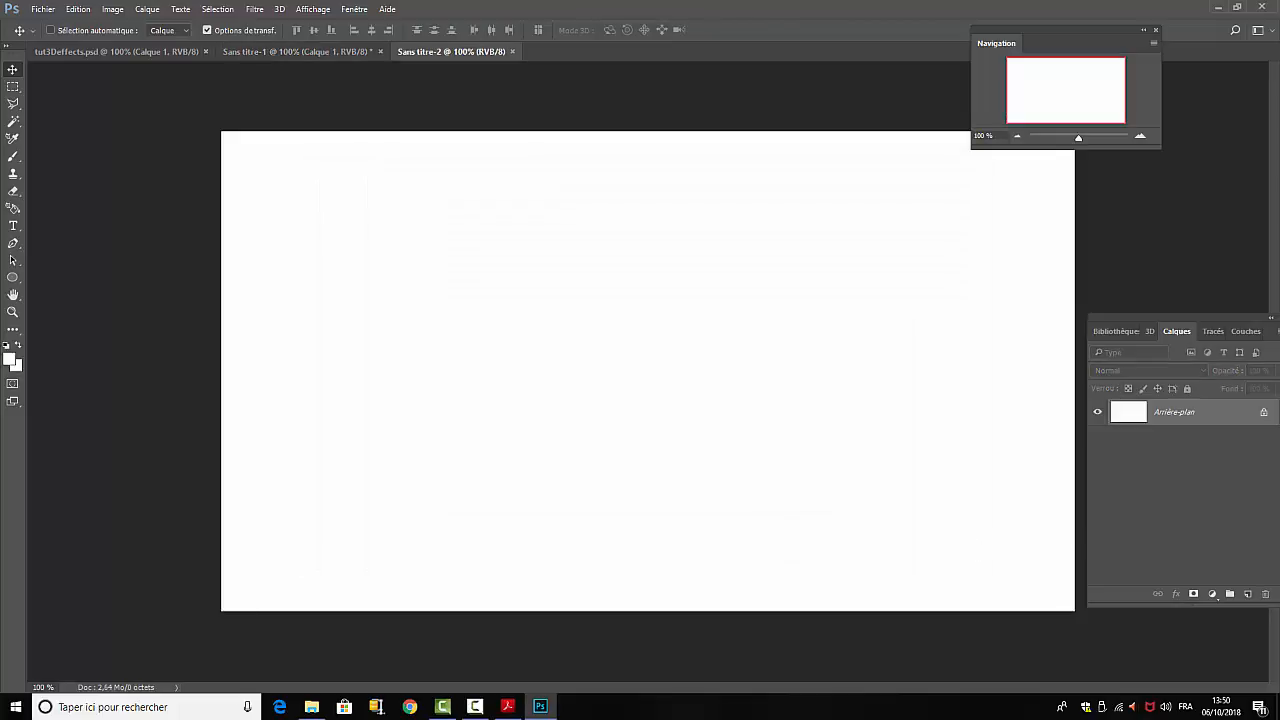
# Convert the new document's Arrière-plan into a regular layer and fill it with 50% gris, Normal mode, 100% opacity
pyautogui.doubleClick(1208, 420)
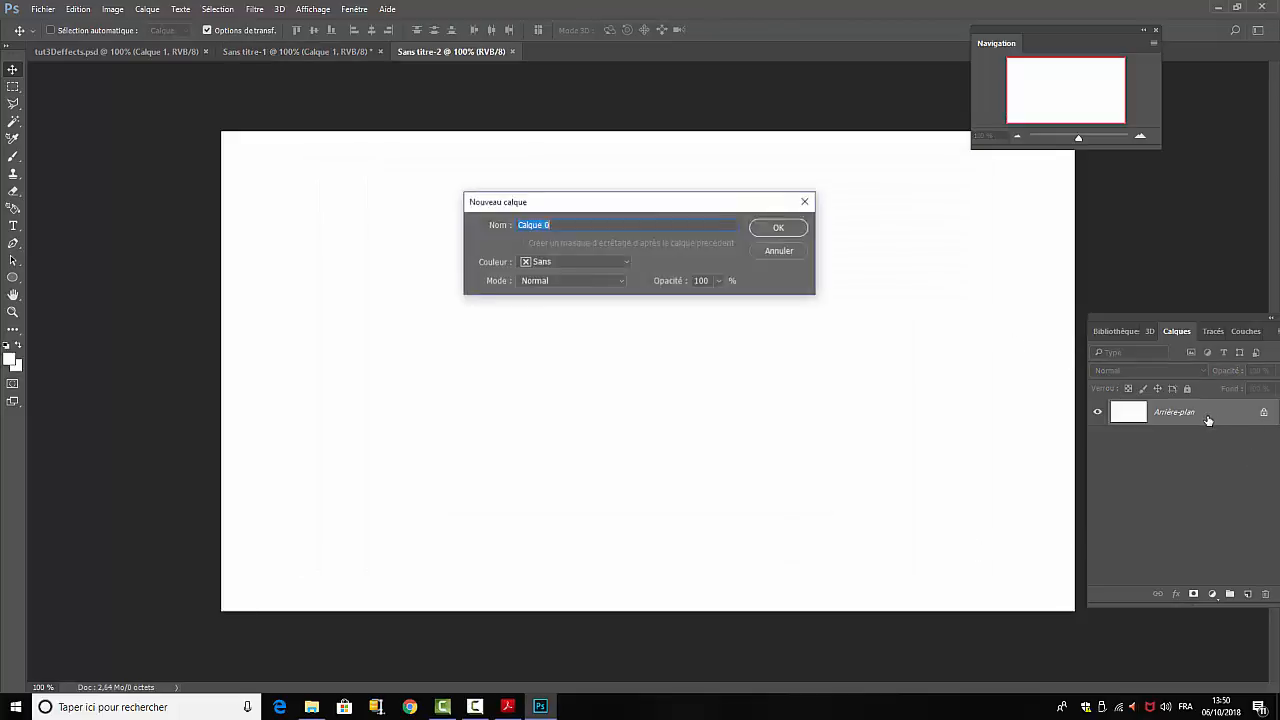
pyautogui.click(780, 232)
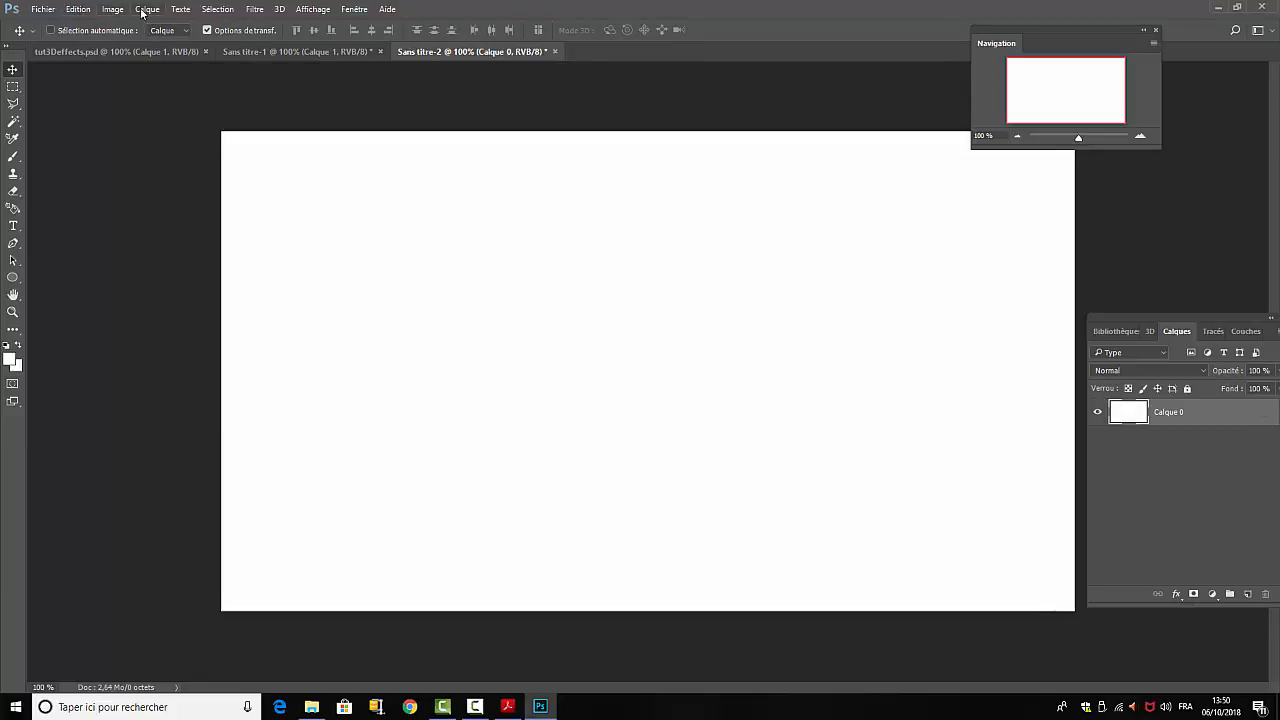
pyautogui.click(77, 12)
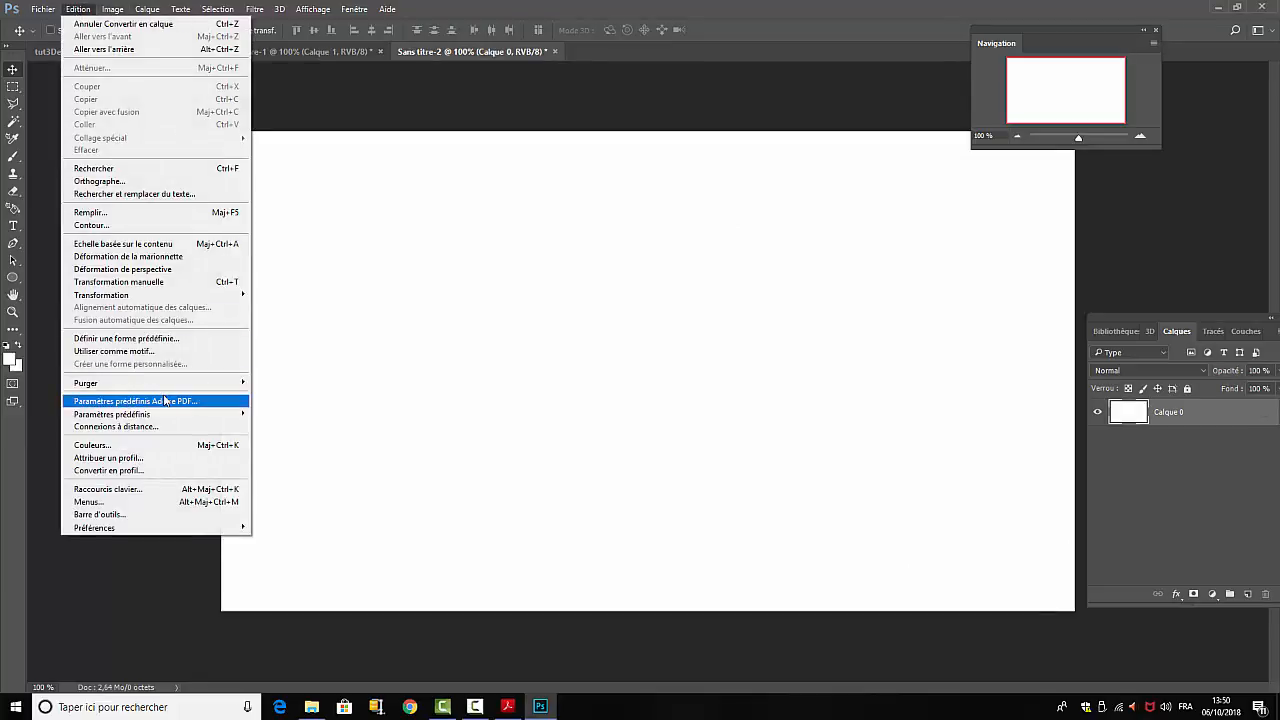
pyautogui.click(150, 214)
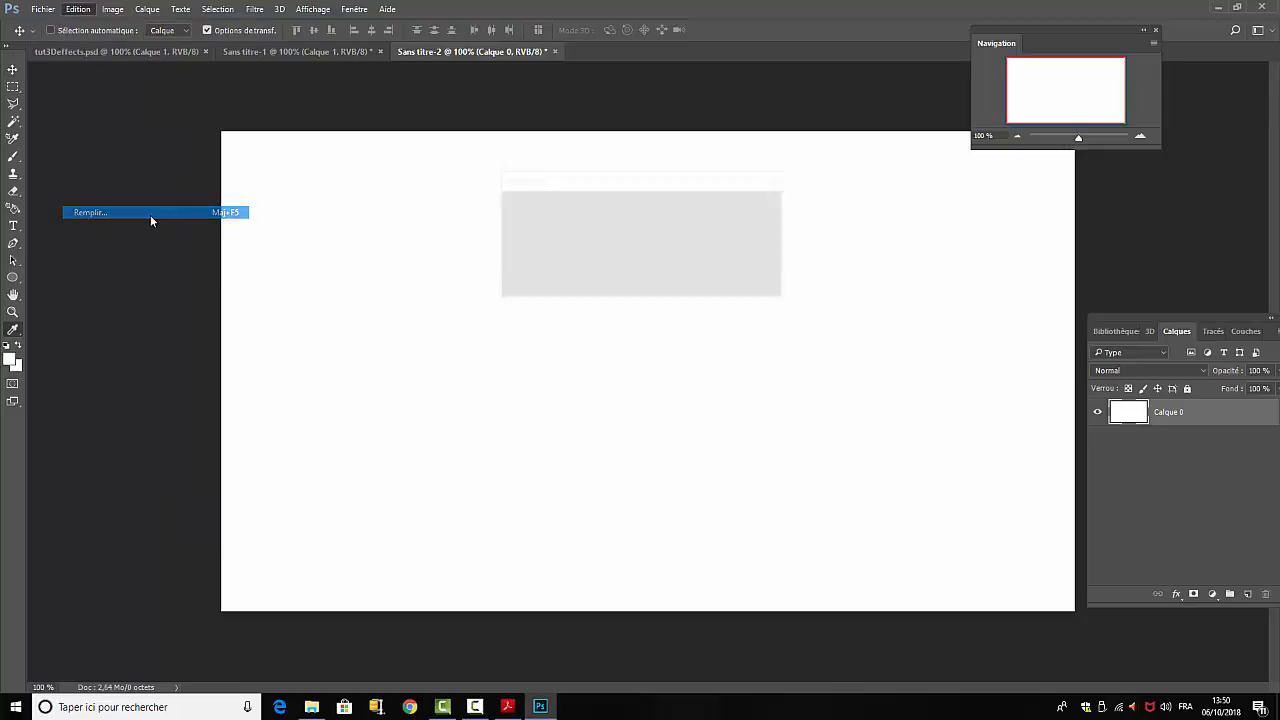
pyautogui.click(750, 205)
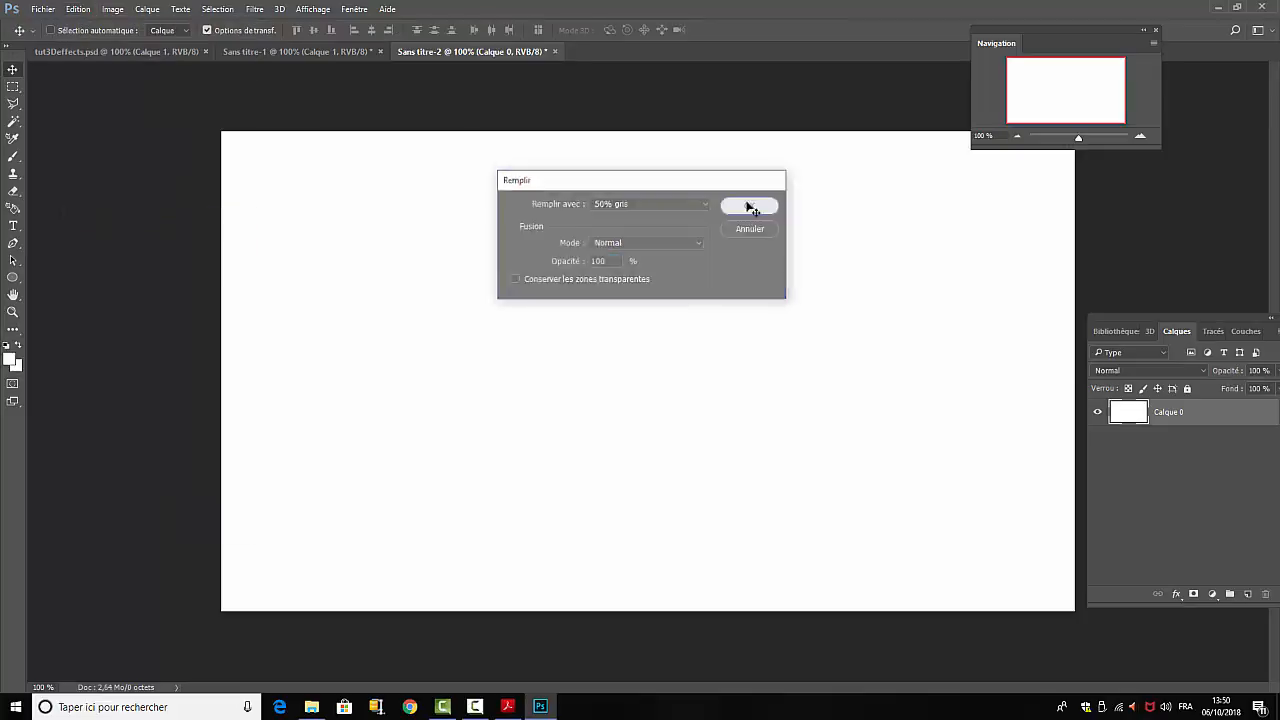
# Duplicate the merged Calque 1 layer from Sans titre-1 into Sans titre-2 and move the text to the centre of the canvas
pyautogui.click(290, 52)
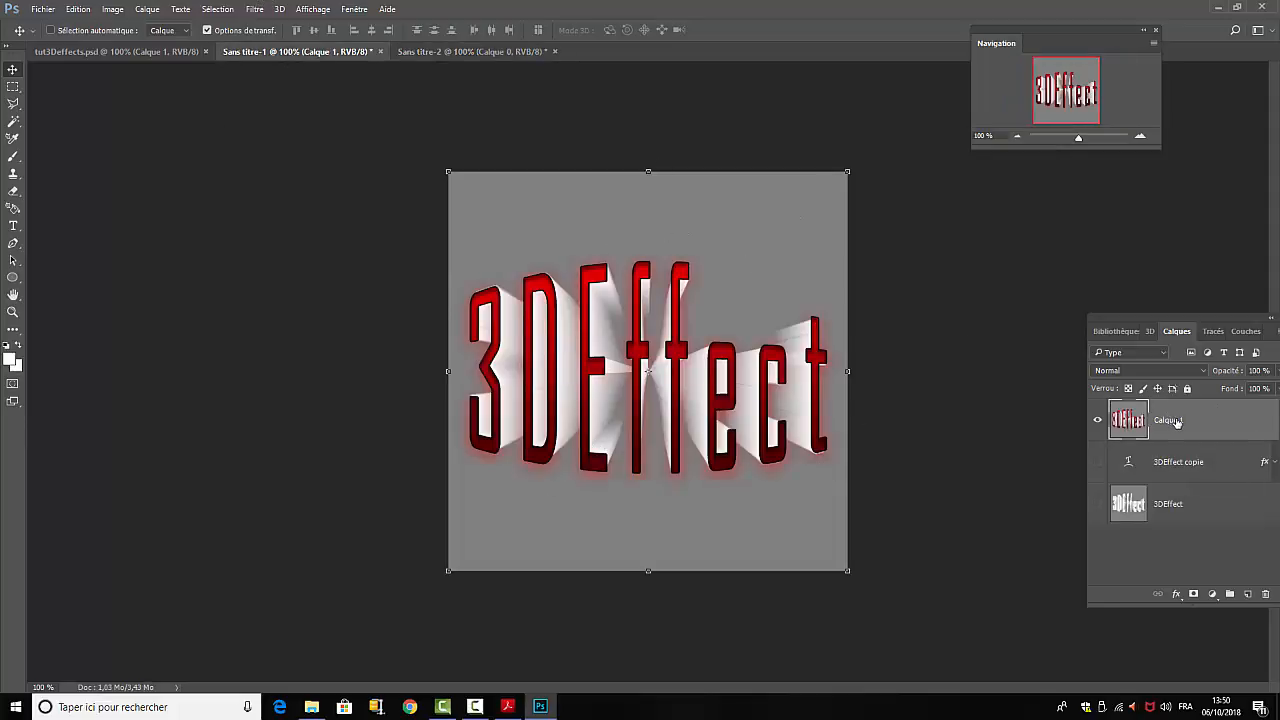
pyautogui.rightClick(1177, 422)
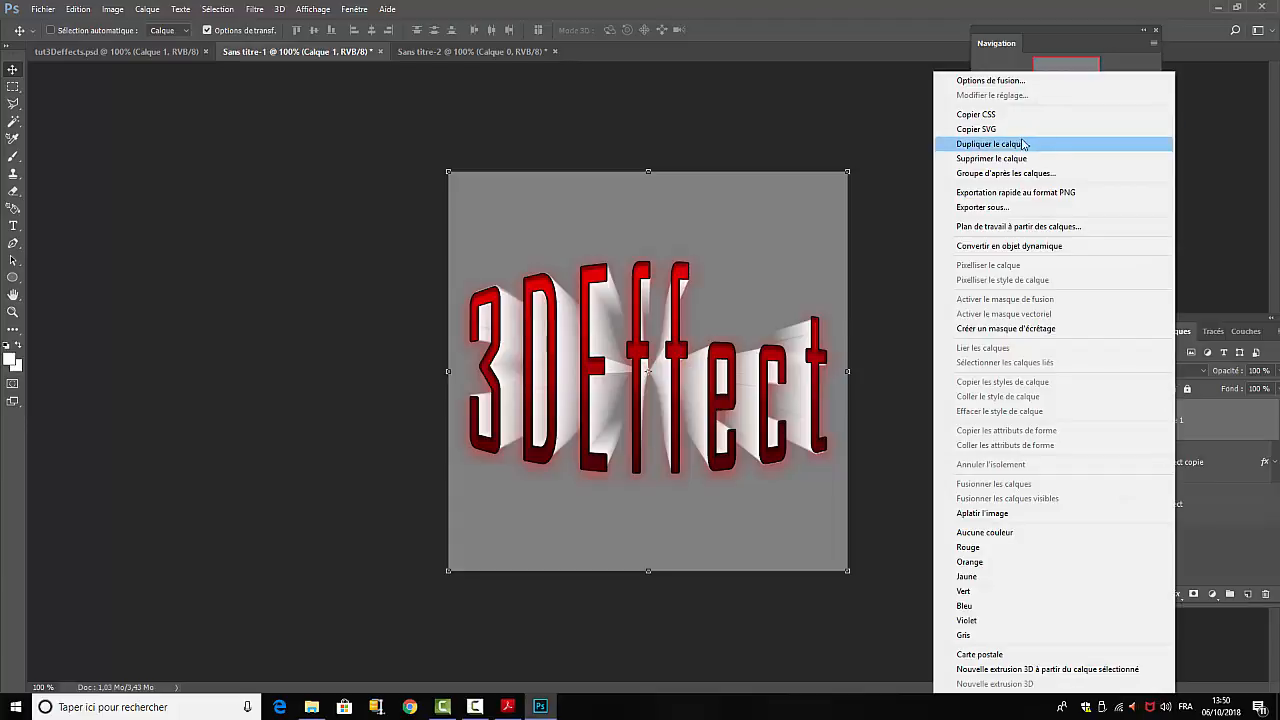
pyautogui.click(977, 143)
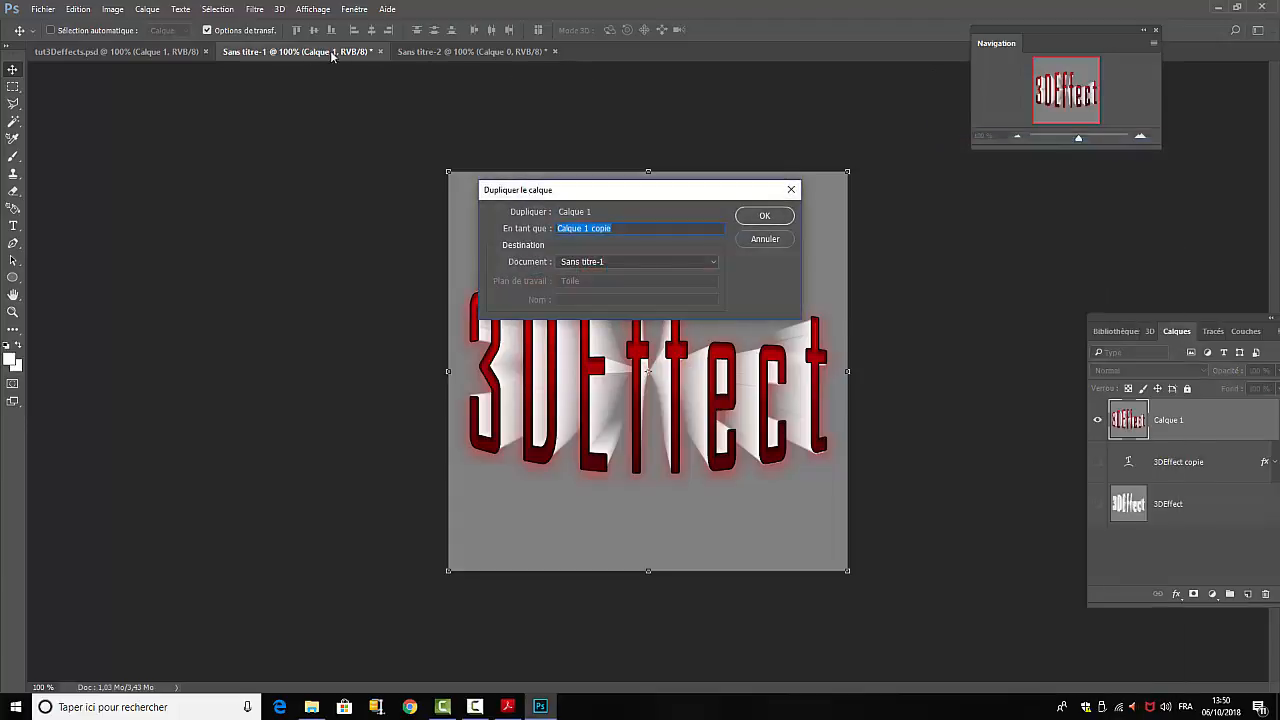
pyautogui.click(712, 265)
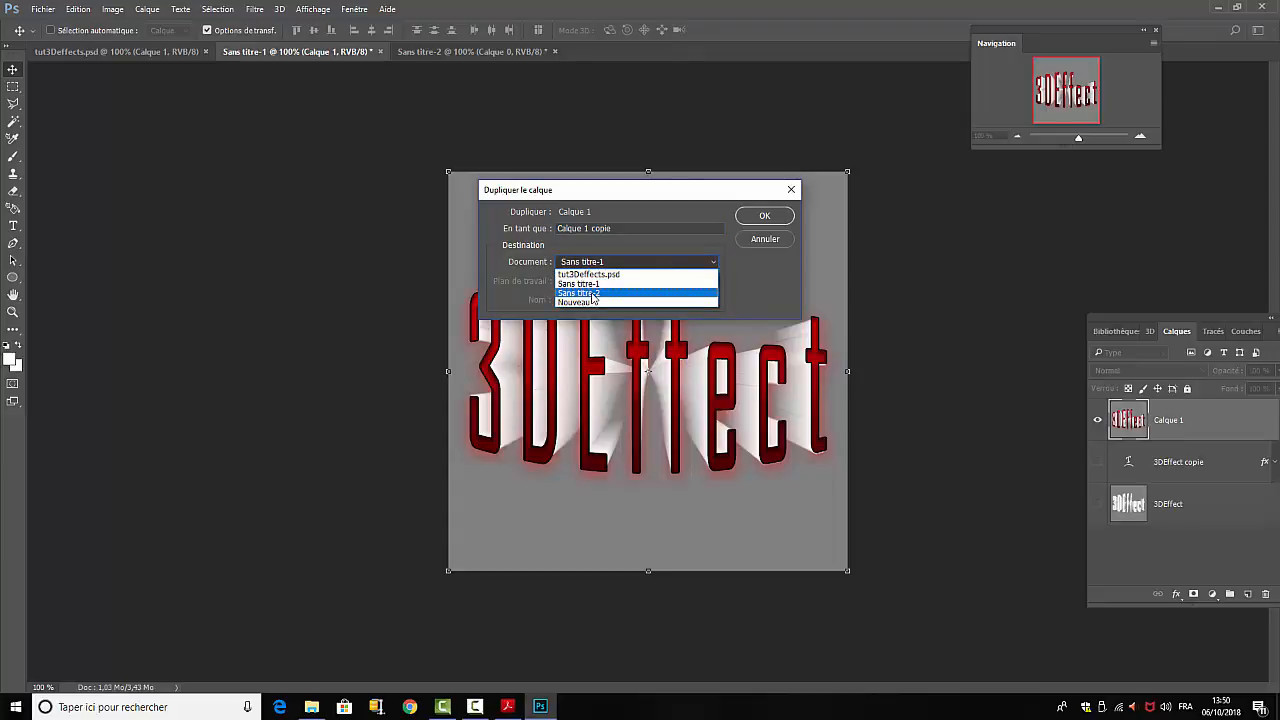
pyautogui.click(592, 294)
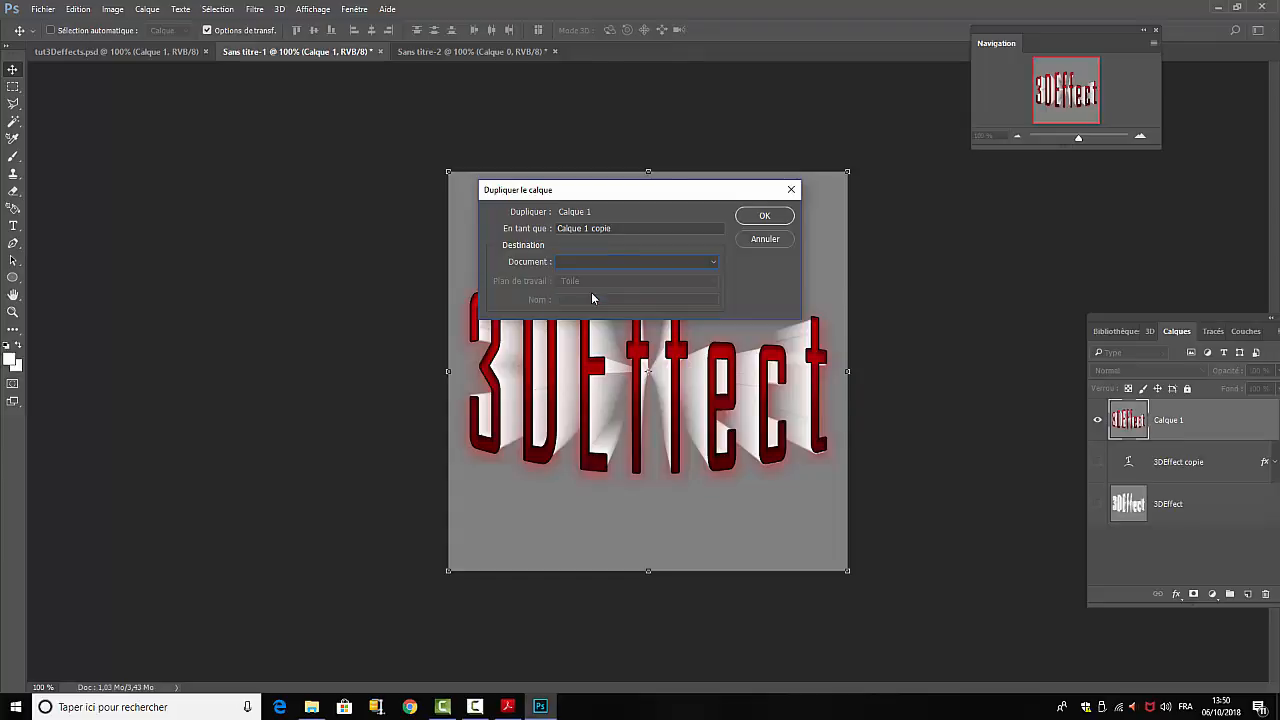
pyautogui.click(778, 215)
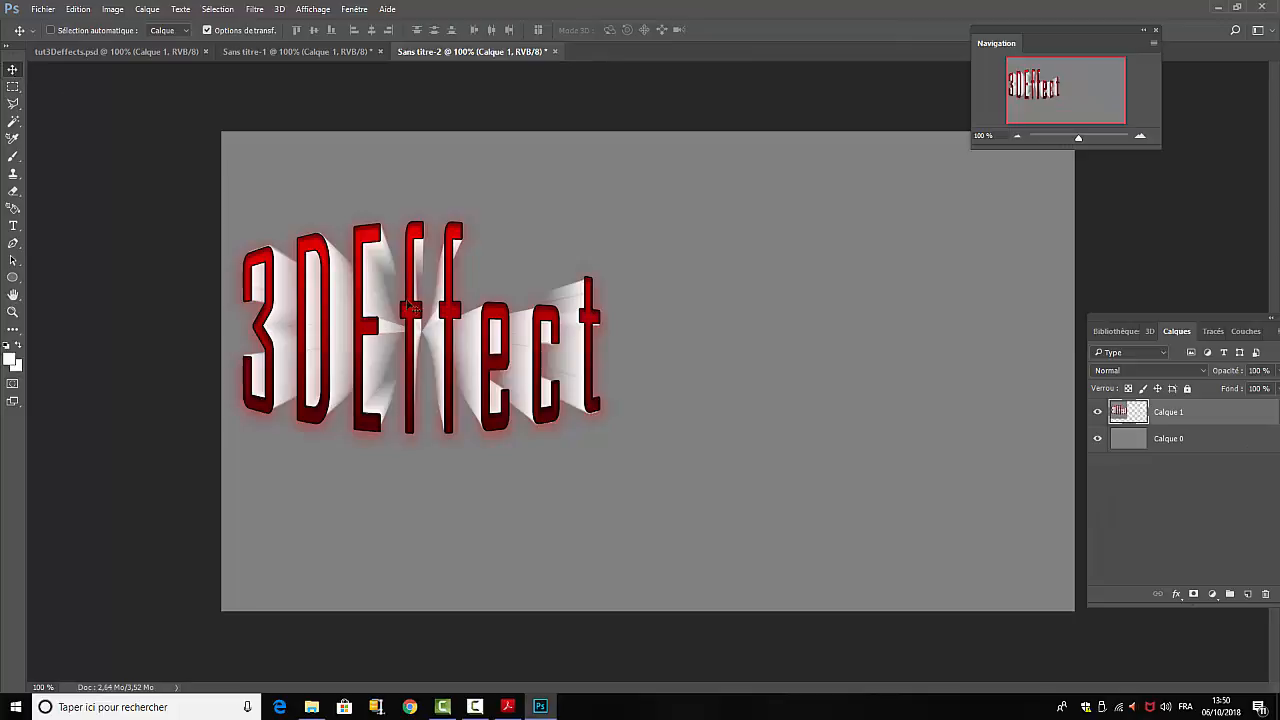
pyautogui.moveTo(410, 306); pyautogui.dragTo(646, 335)
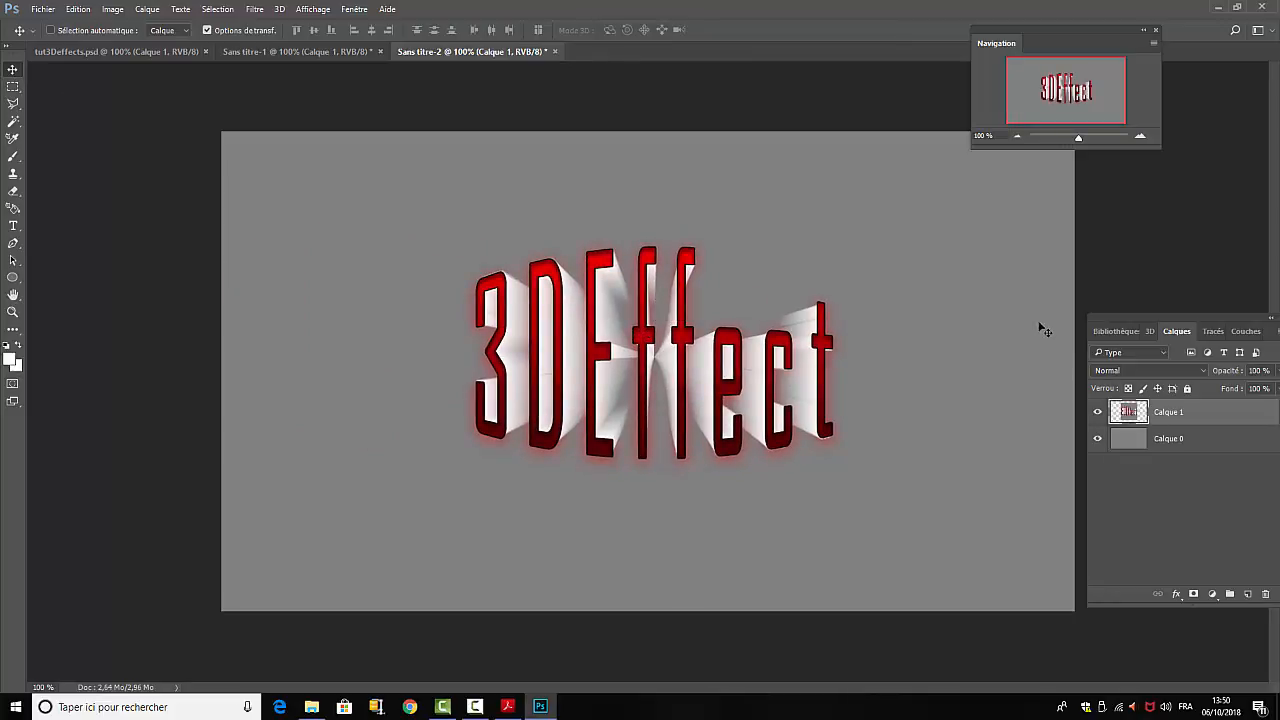